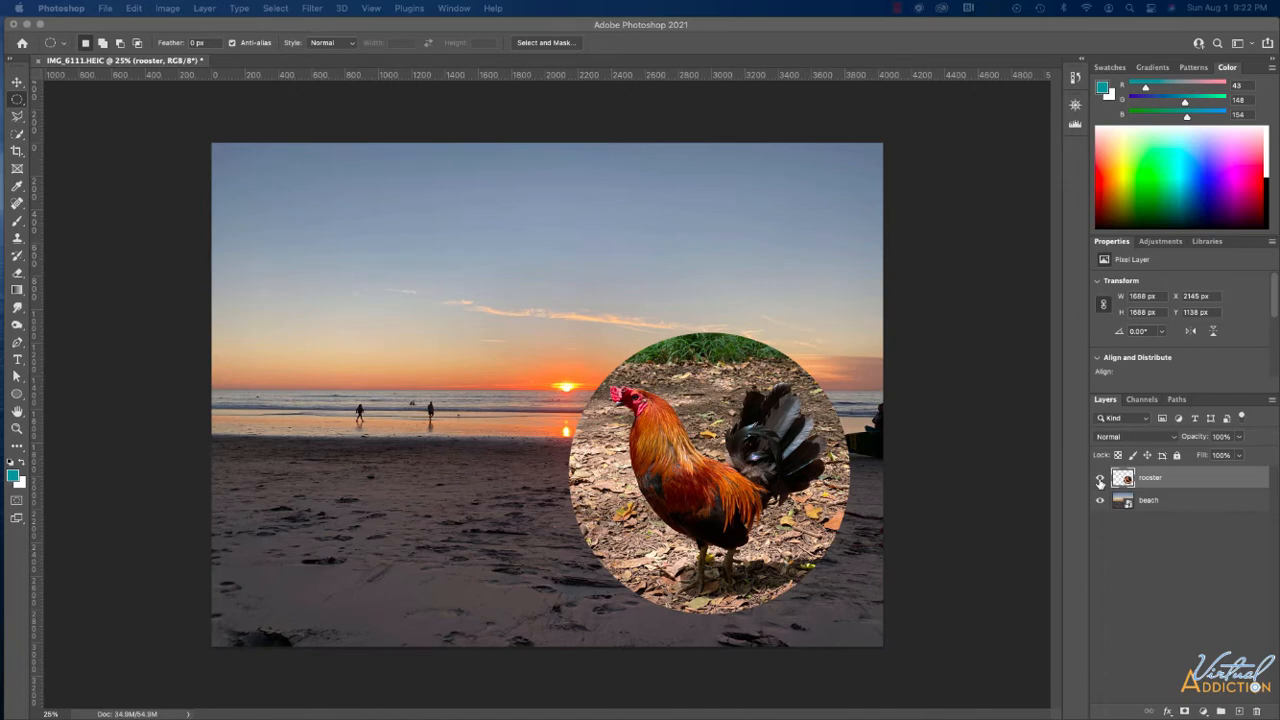
Hide and show the rooster layer, and do the same with the beach layer, to check what each contains.
click(1100, 478)
click(1100, 479)
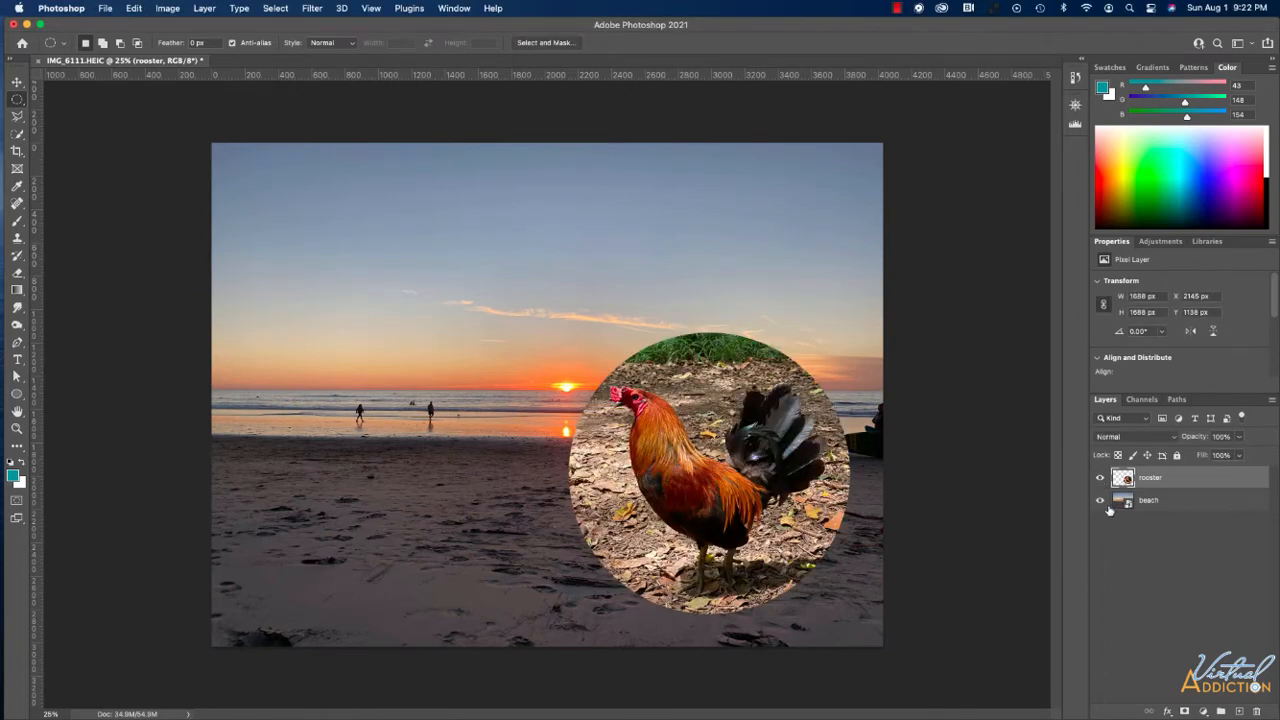
click(1101, 501)
click(1101, 501)
Zoom in on the rooster up to 100% and back out to a 50% view.
click(16, 429)
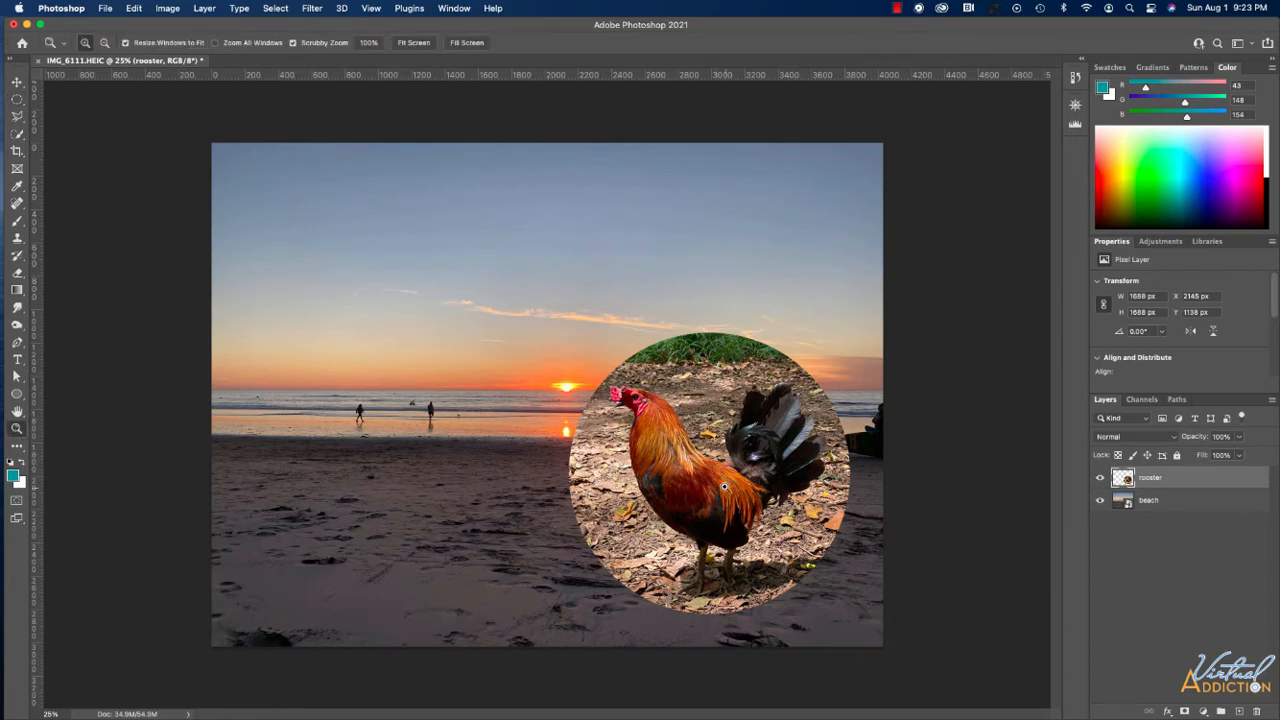
click(724, 487)
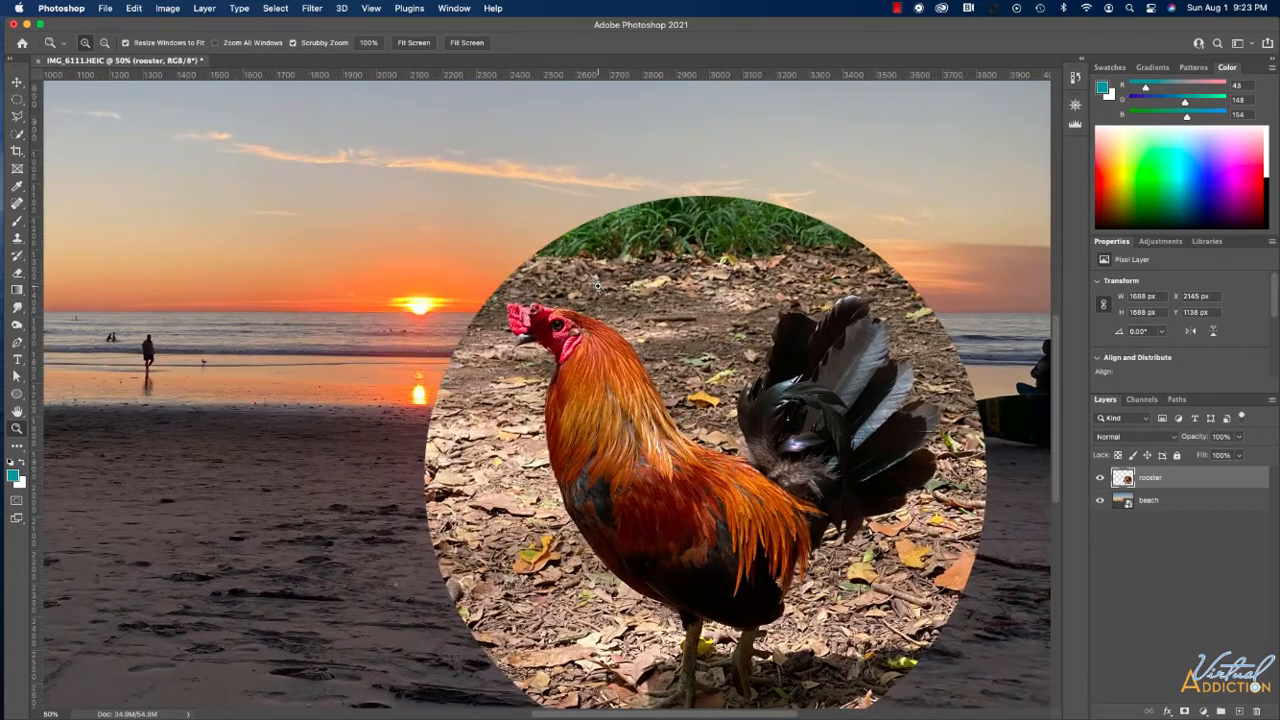
click(671, 505)
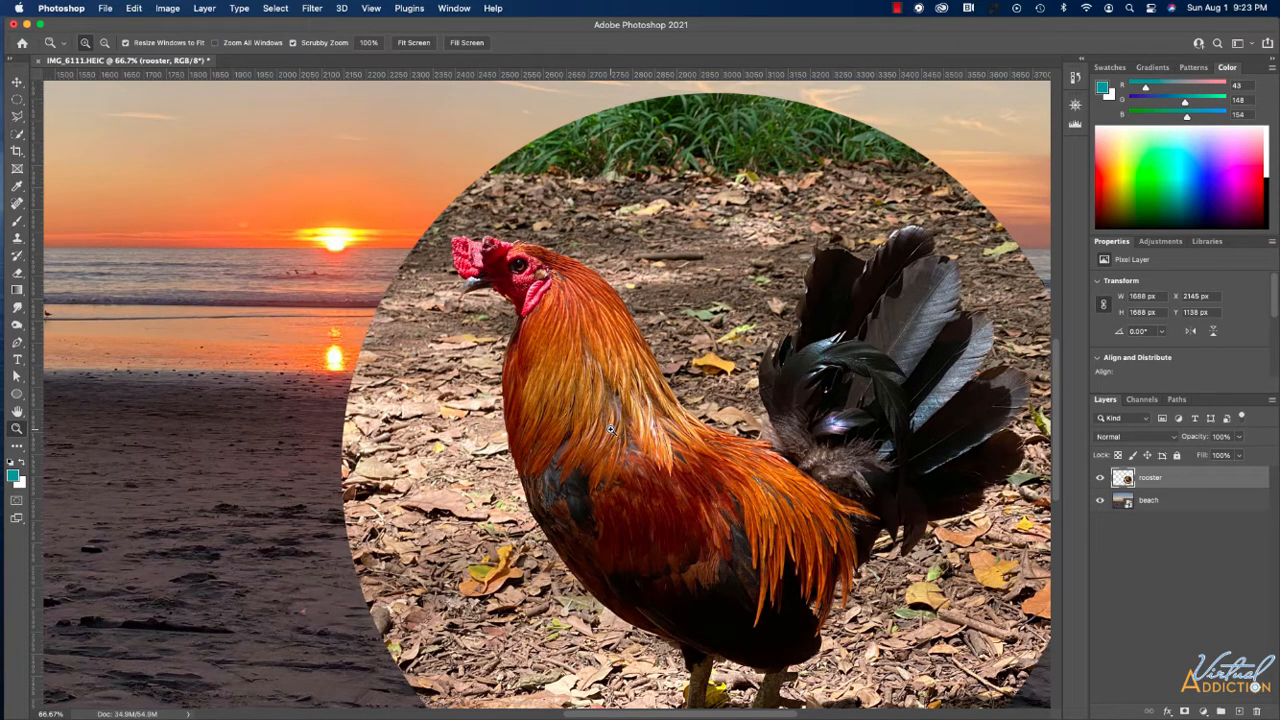
click(612, 430)
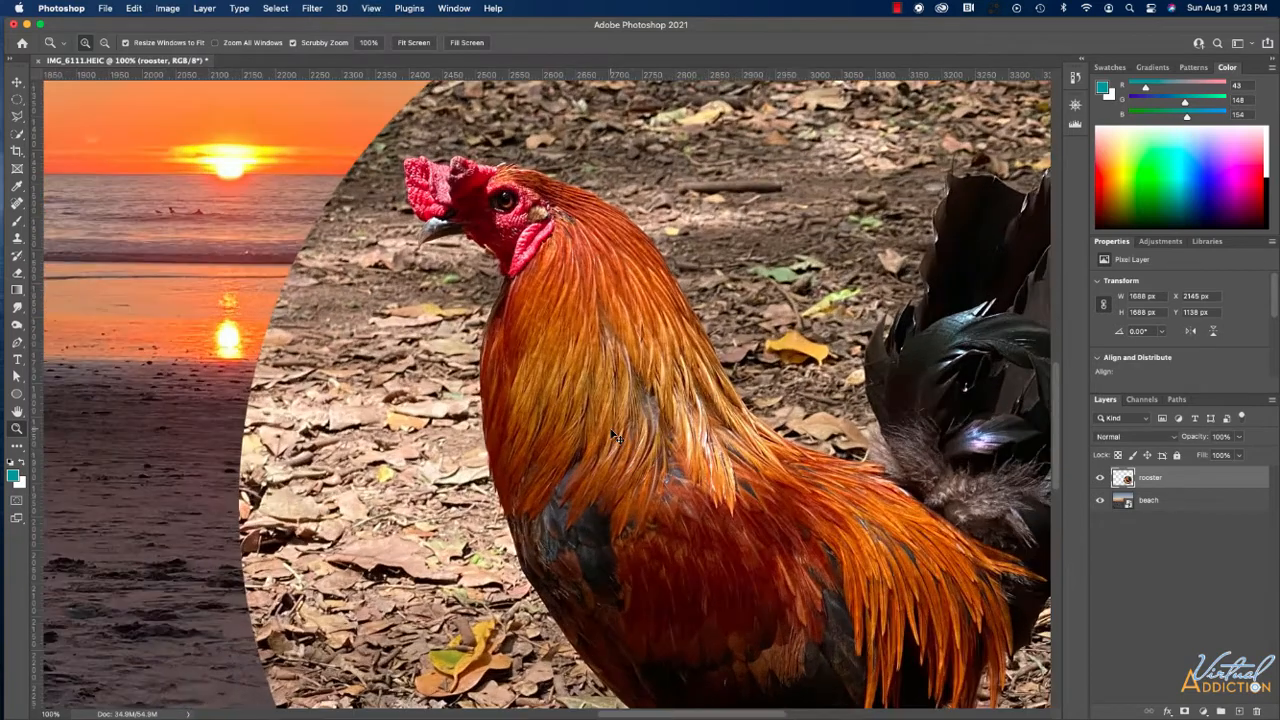
alt+click(612, 433)
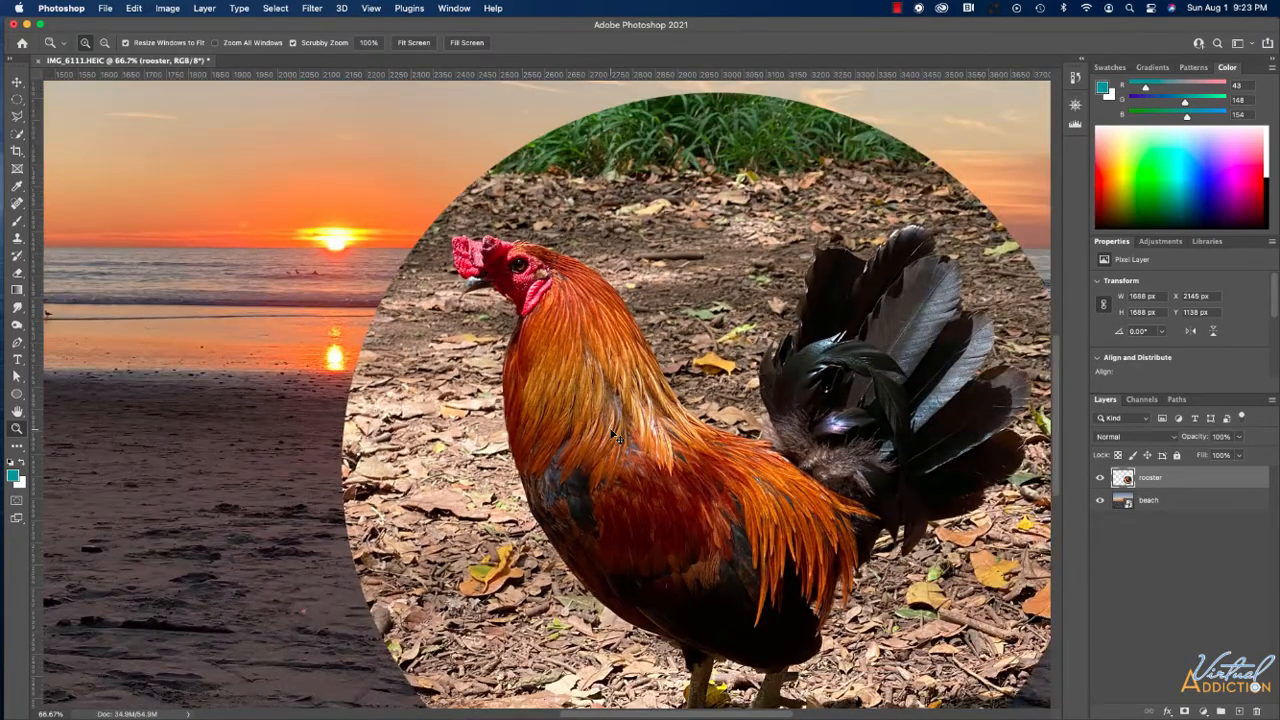
alt+click(614, 435)
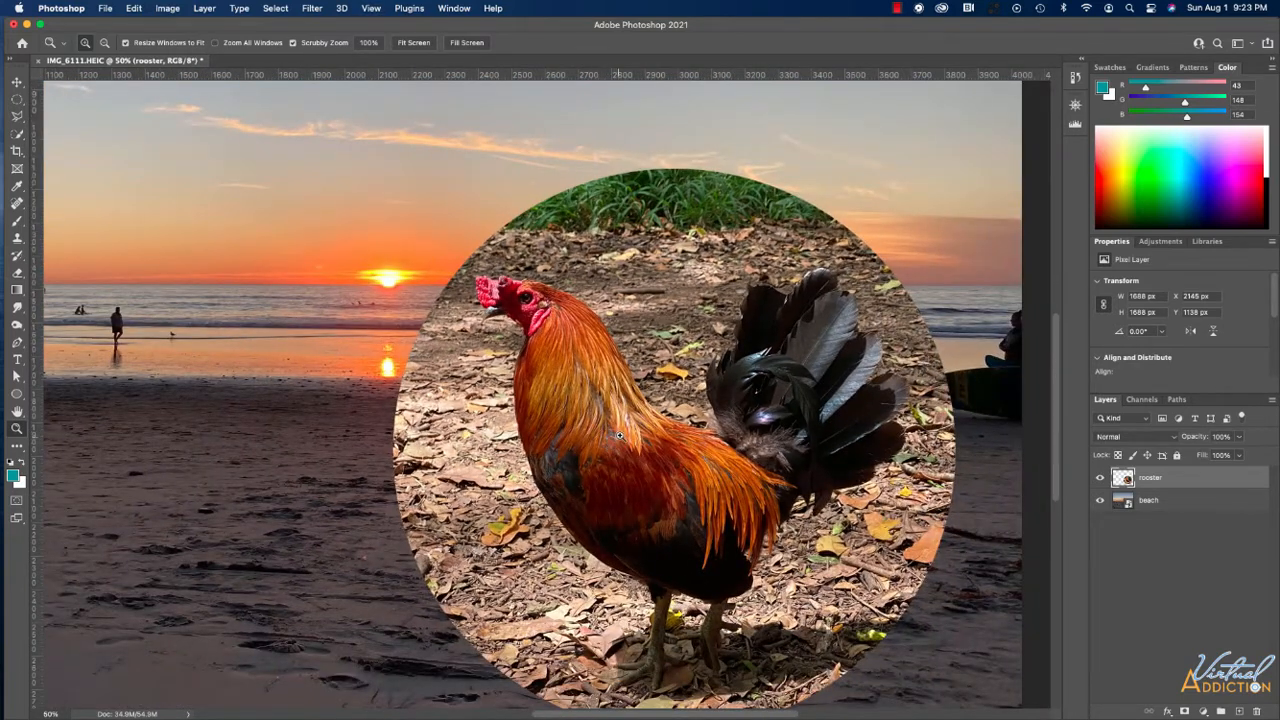
Pan the canvas with the Hand tool, and pan it again while the Move tool is active, centring the rooster.
click(17, 410)
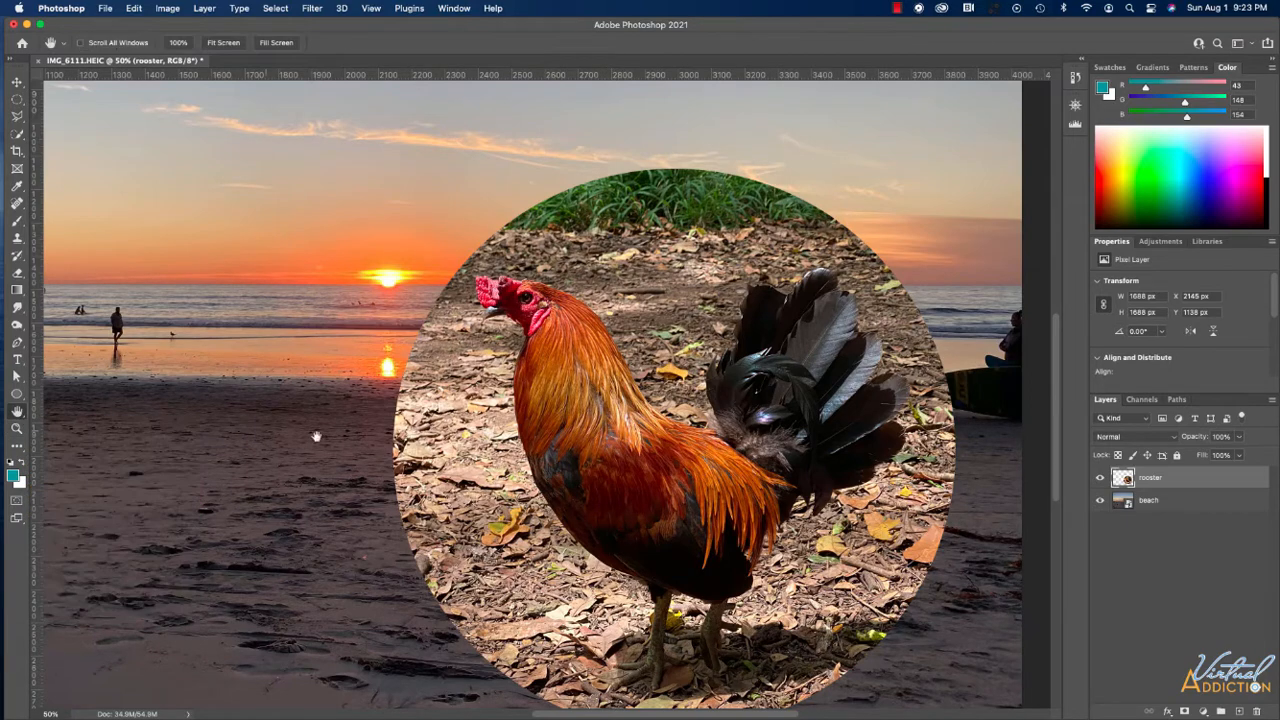
drag(626, 497, 491, 430)
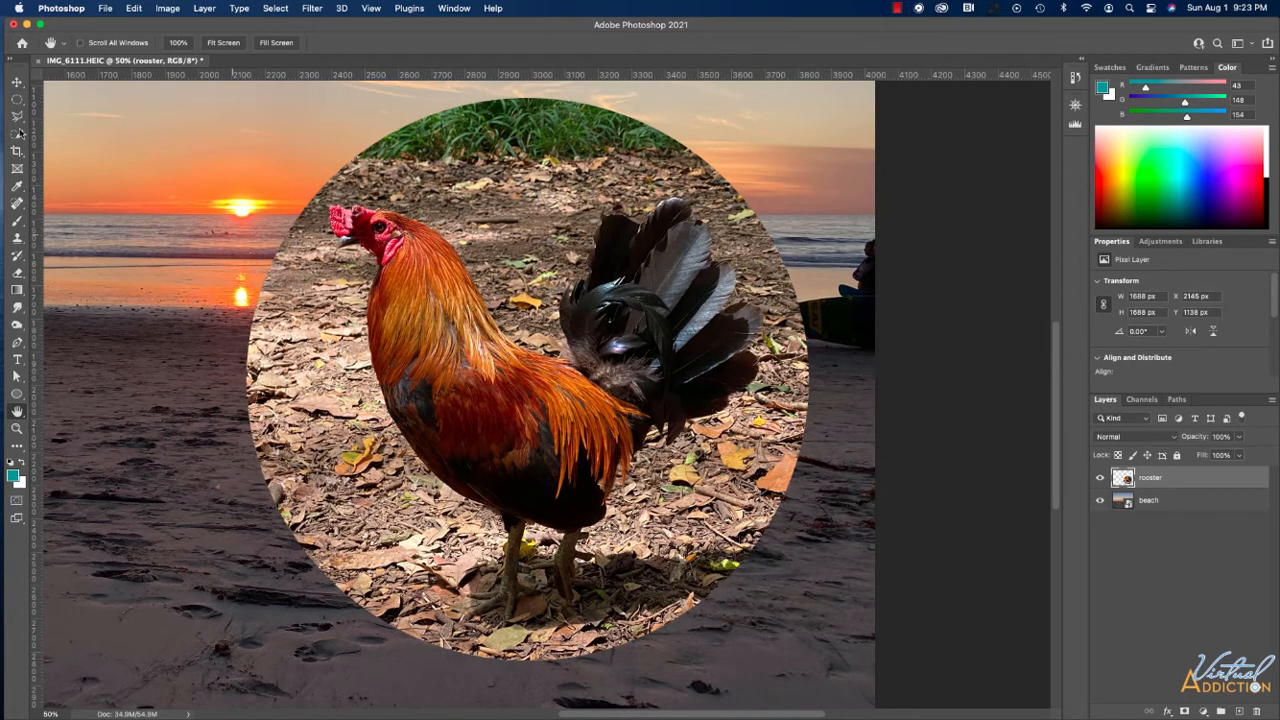
click(16, 81)
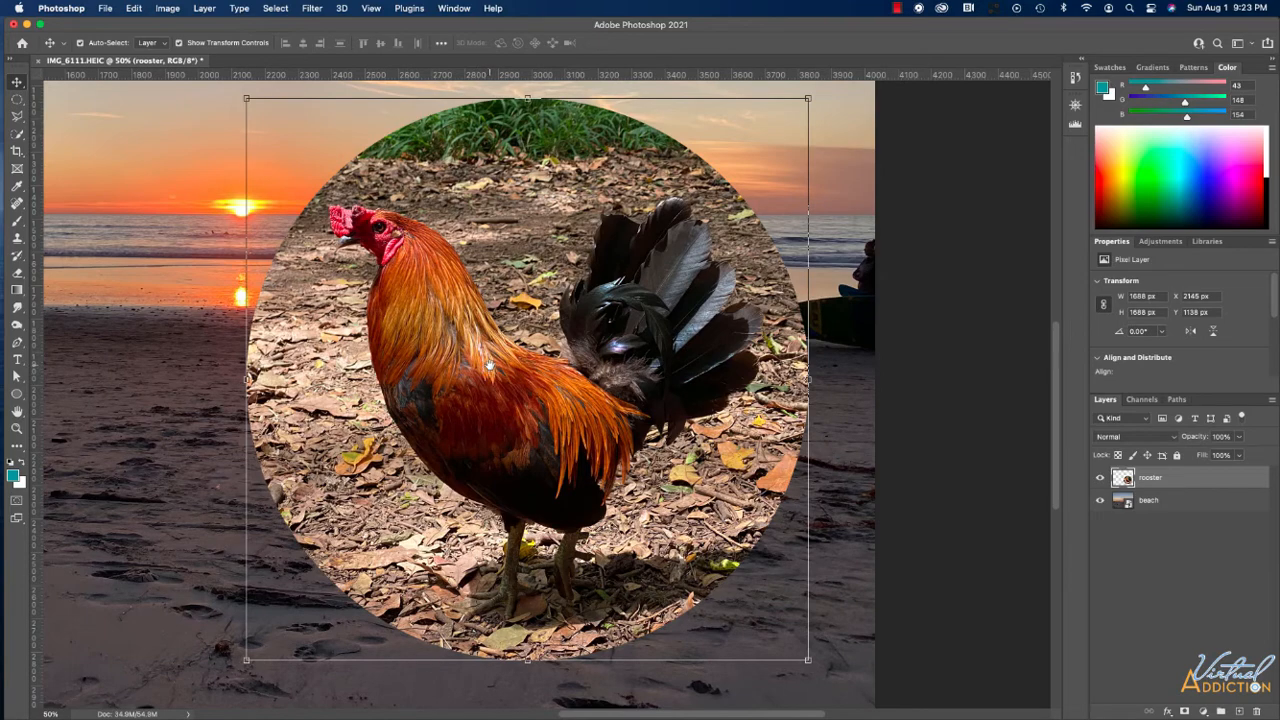
drag(490, 365, 463, 358)
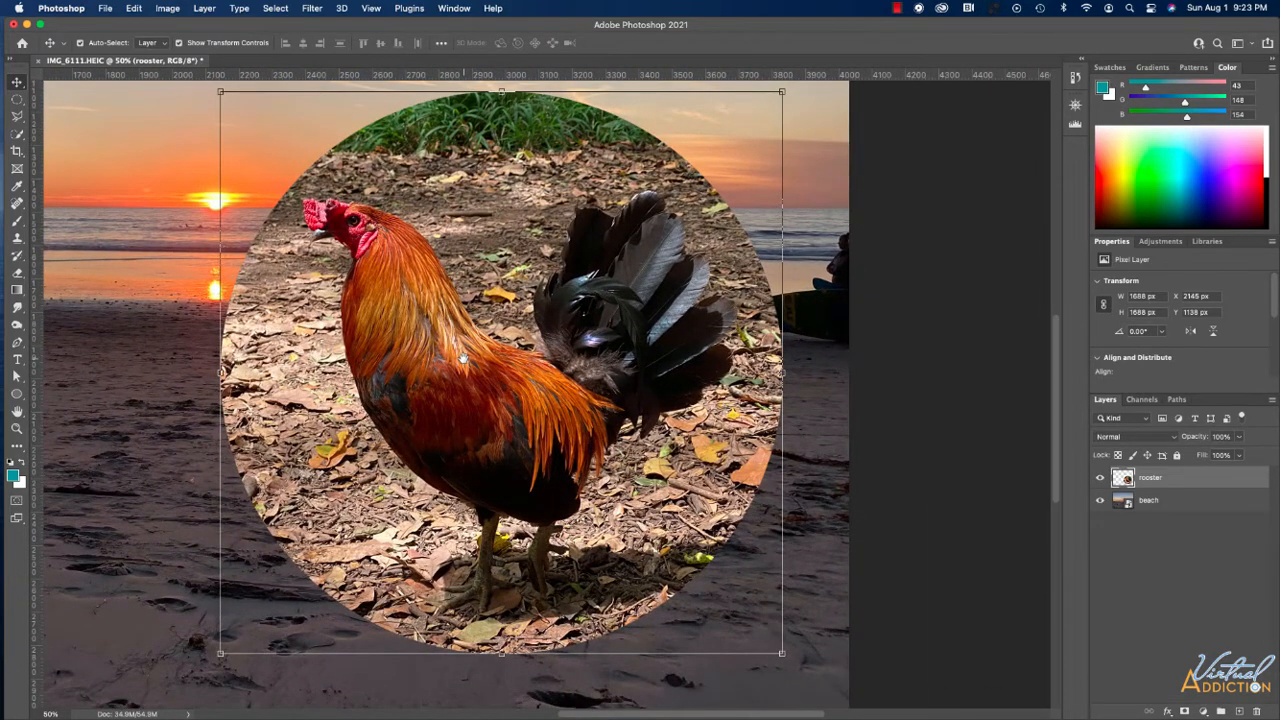
mouse_move(463, 358)
mouse_down()
mouse_move(451, 362)
mouse_move(485, 349)
mouse_up()
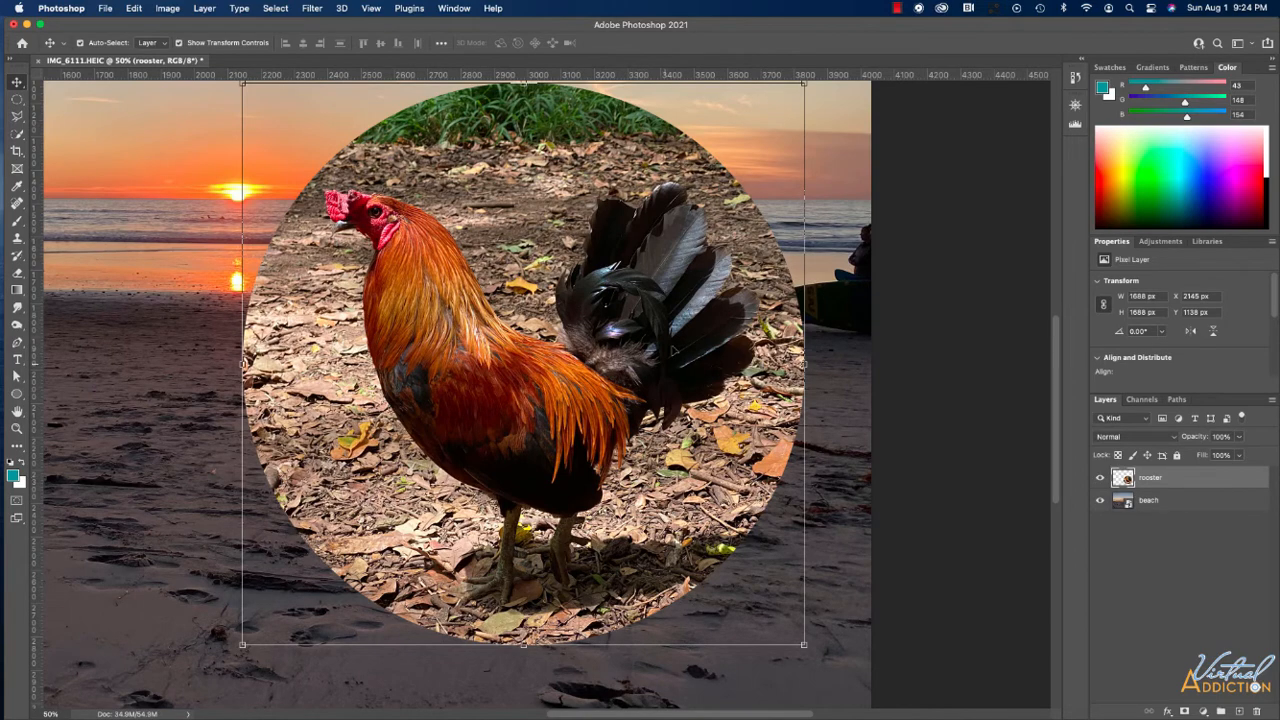
Draw a freehand Lasso selection around the rooster's neck and body, about 633 by 711 px.
click(23, 106)
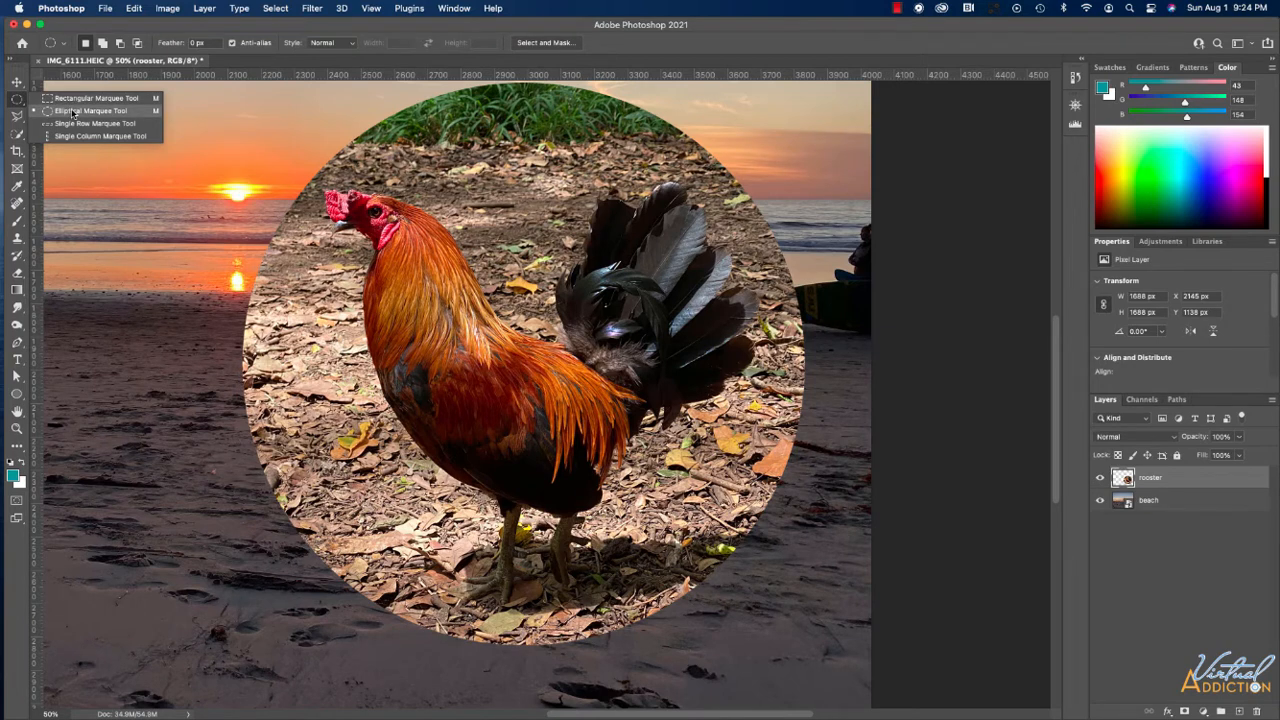
click(17, 116)
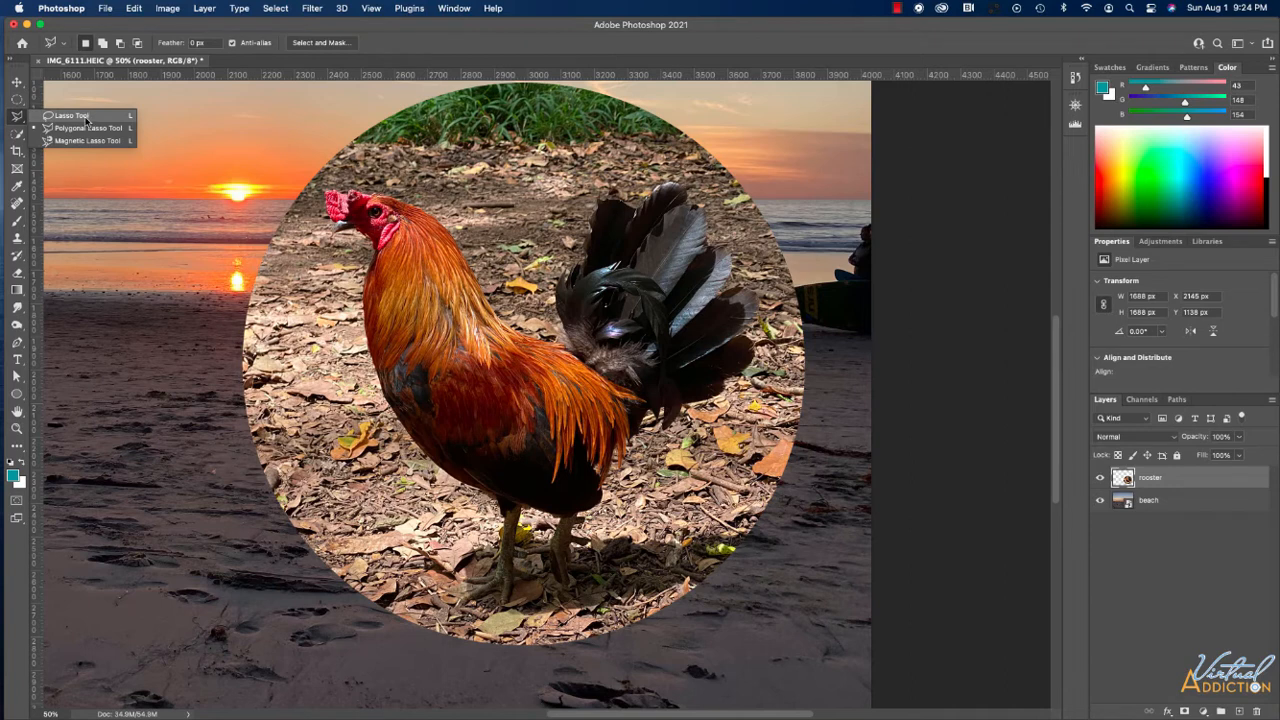
click(83, 118)
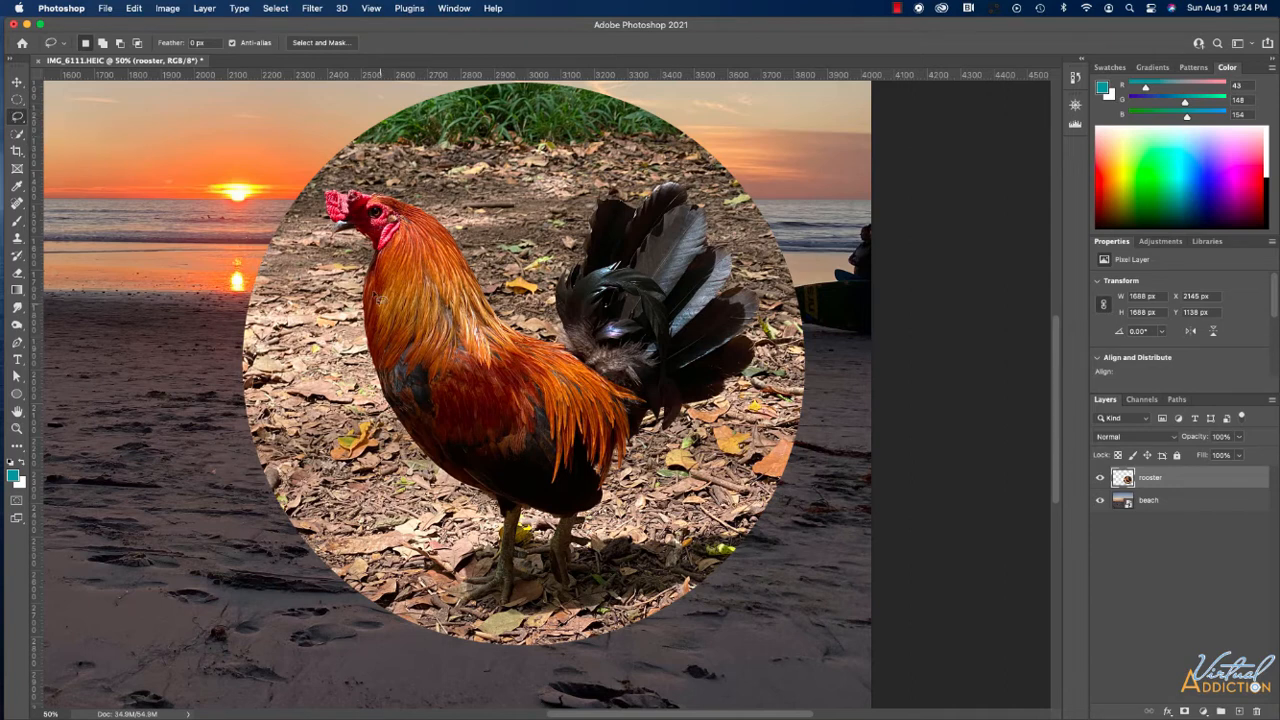
mouse_move(367, 300)
mouse_down()
mouse_move(409, 423)
mouse_move(445, 458)
mouse_move(527, 471)
mouse_move(567, 408)
mouse_move(432, 238)
mouse_move(379, 243)
mouse_move(367, 298)
mouse_up()
Replace the selection with a straight-edged Polygonal Lasso shape from the rooster's head to its back and lower chest, about 450 by 715 px.
click(17, 117)
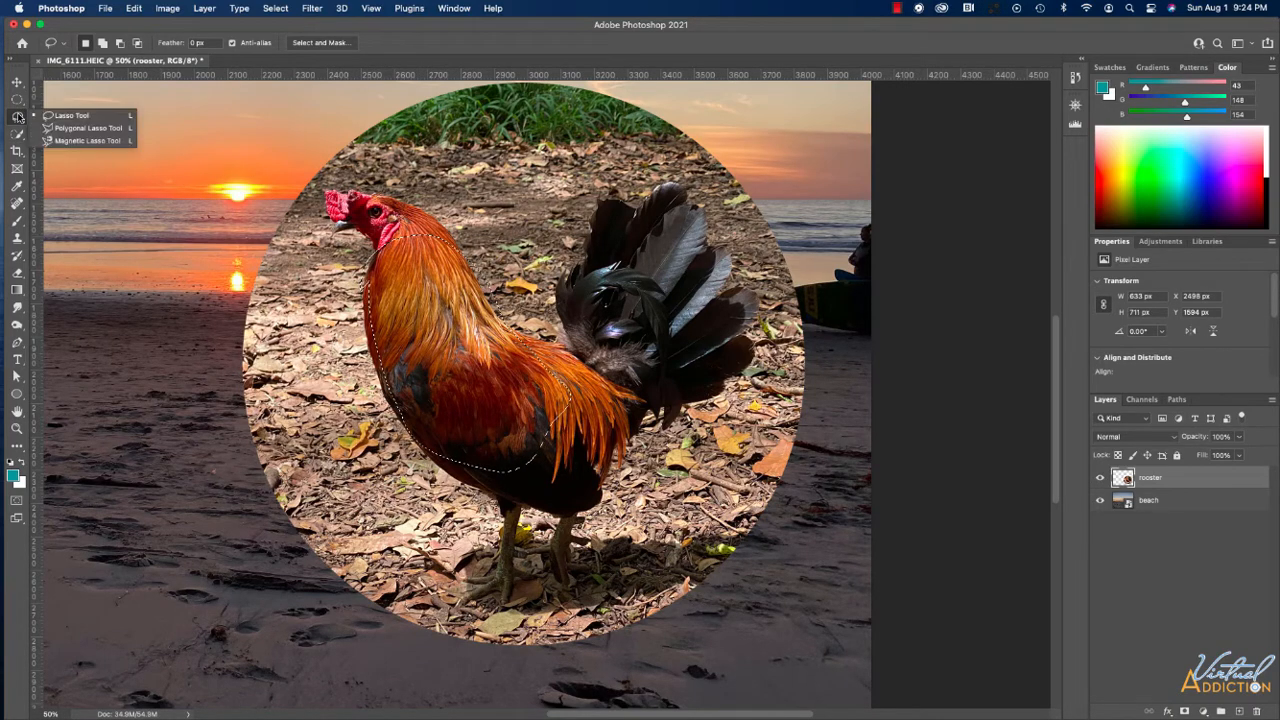
click(68, 131)
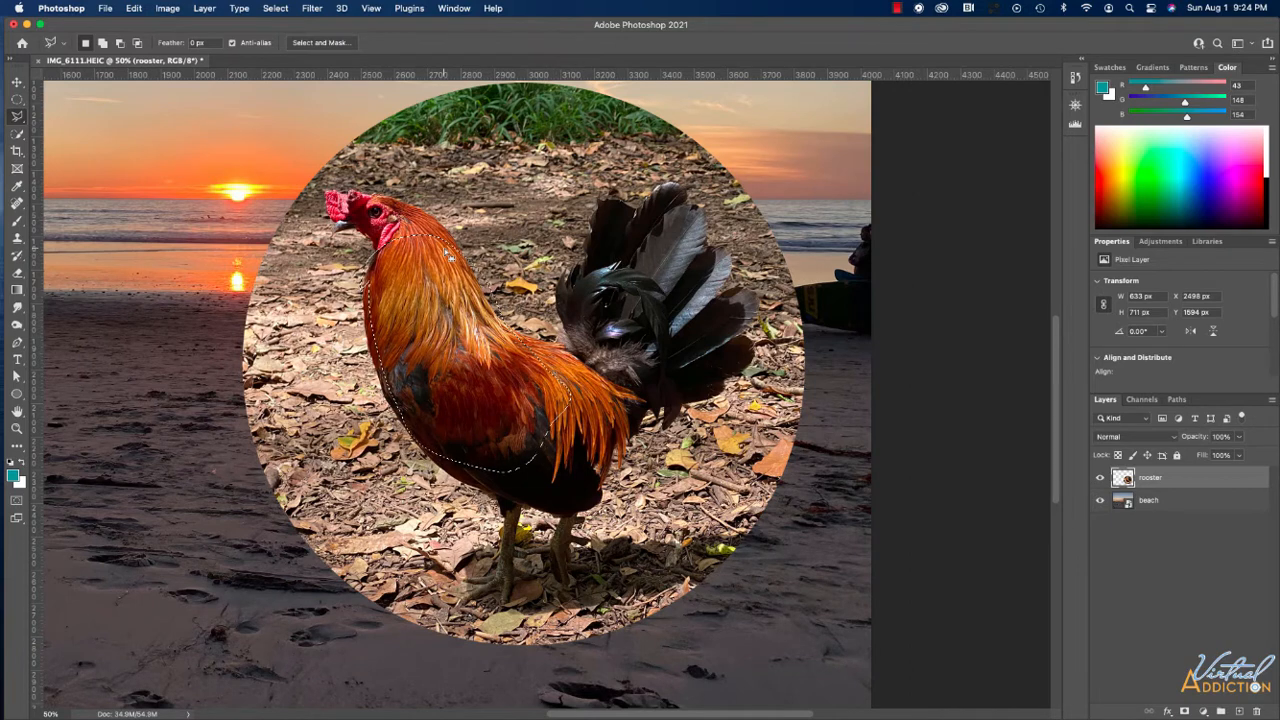
click(374, 194)
click(503, 349)
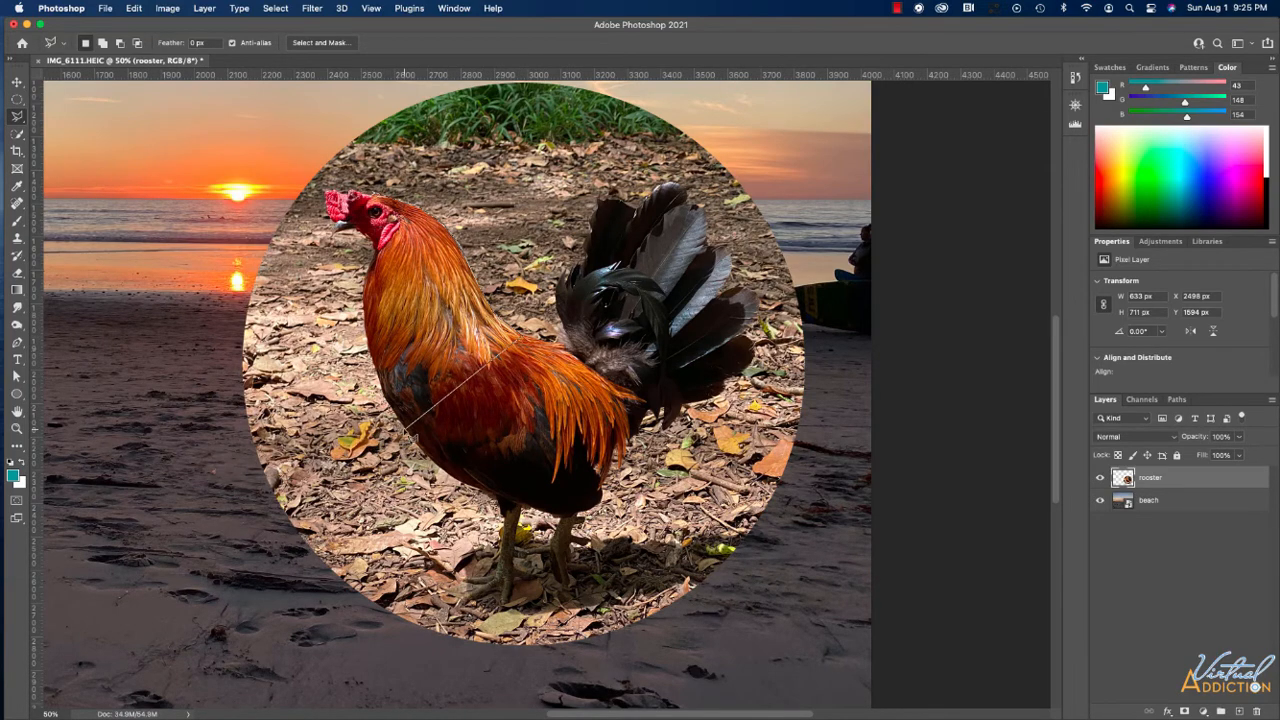
click(408, 431)
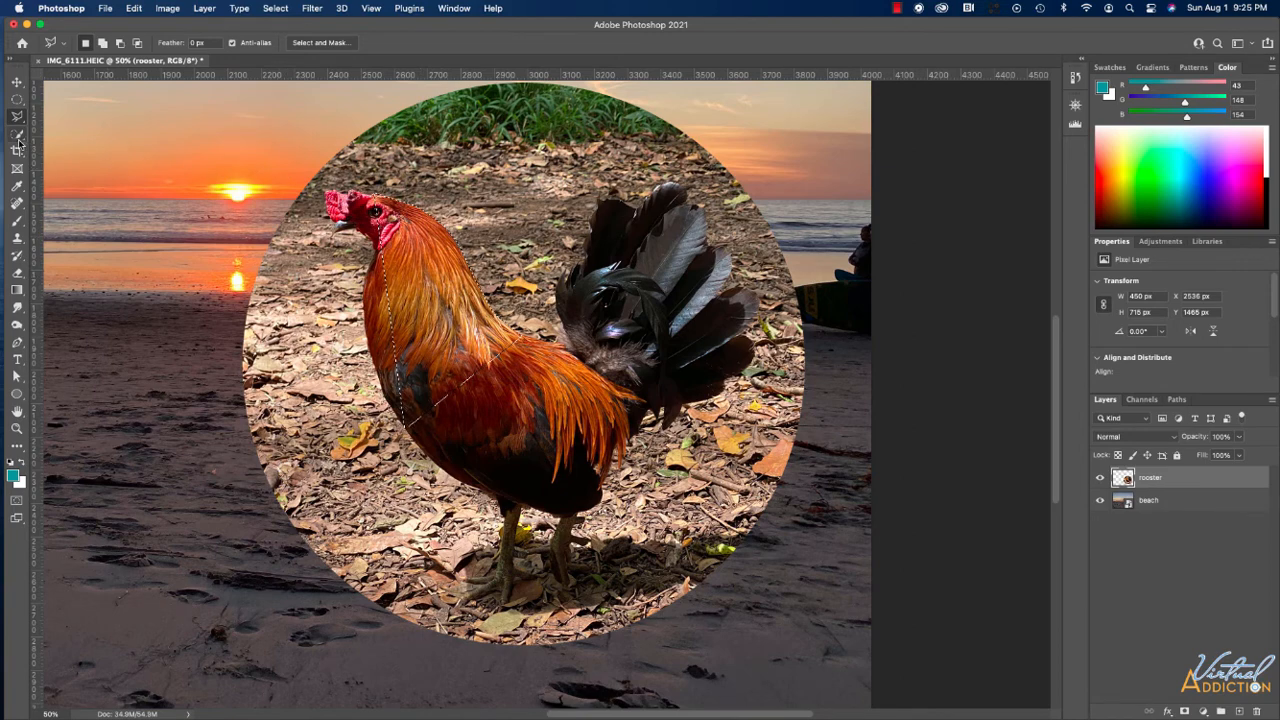
Trace the rooster's edges with the Magnetic Lasso, making a selection of about 1214 by 1030 px, and deselect it.
drag(19, 117, 89, 142)
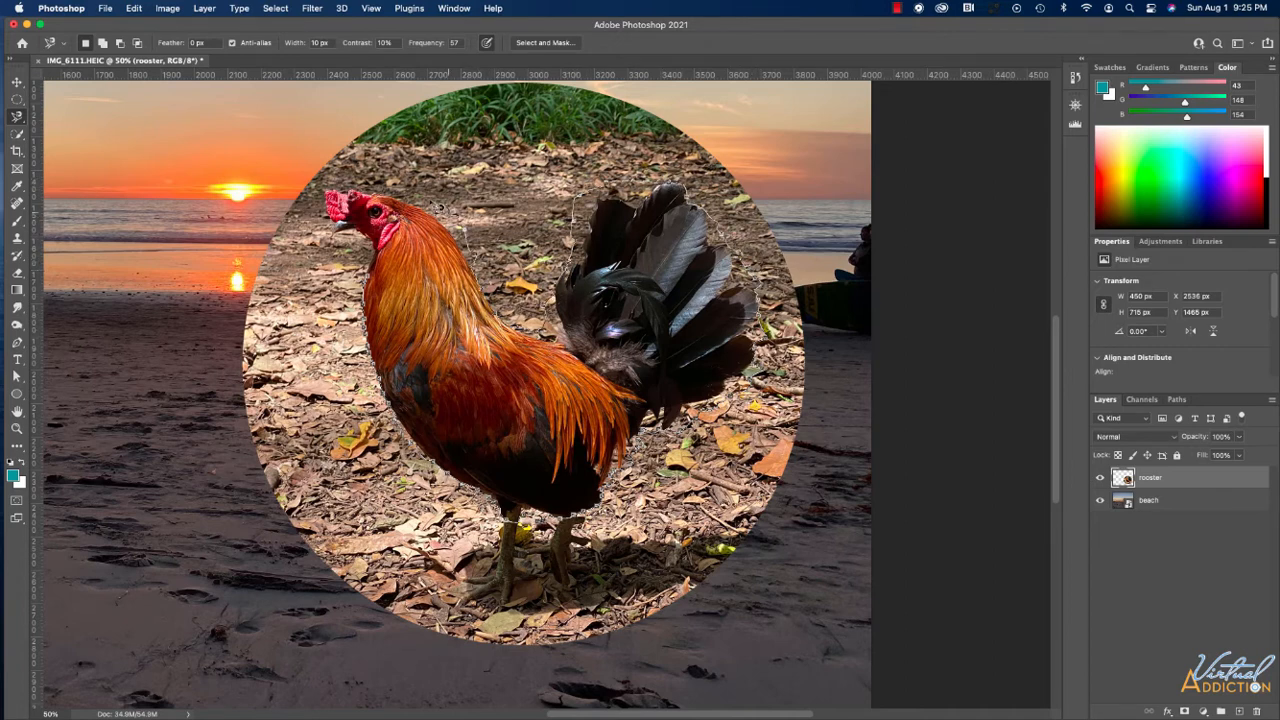
scroll(383, 196, down, 2)
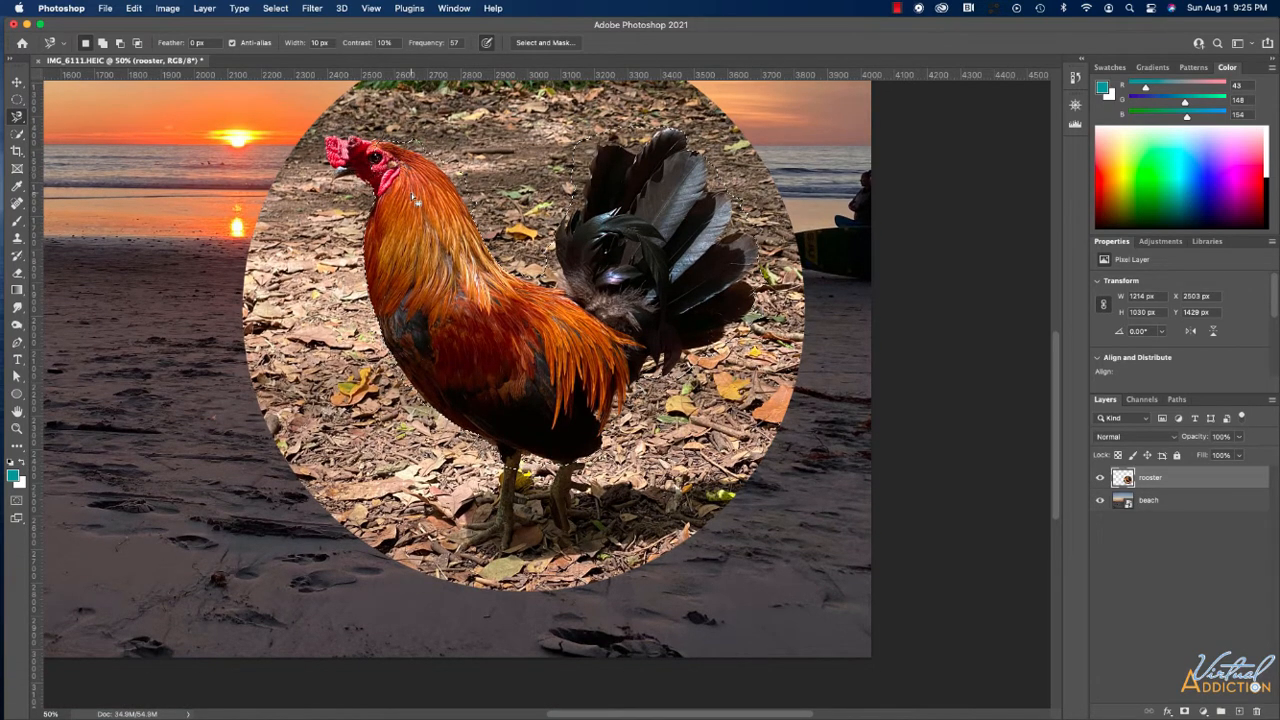
scroll(420, 210, up, 2)
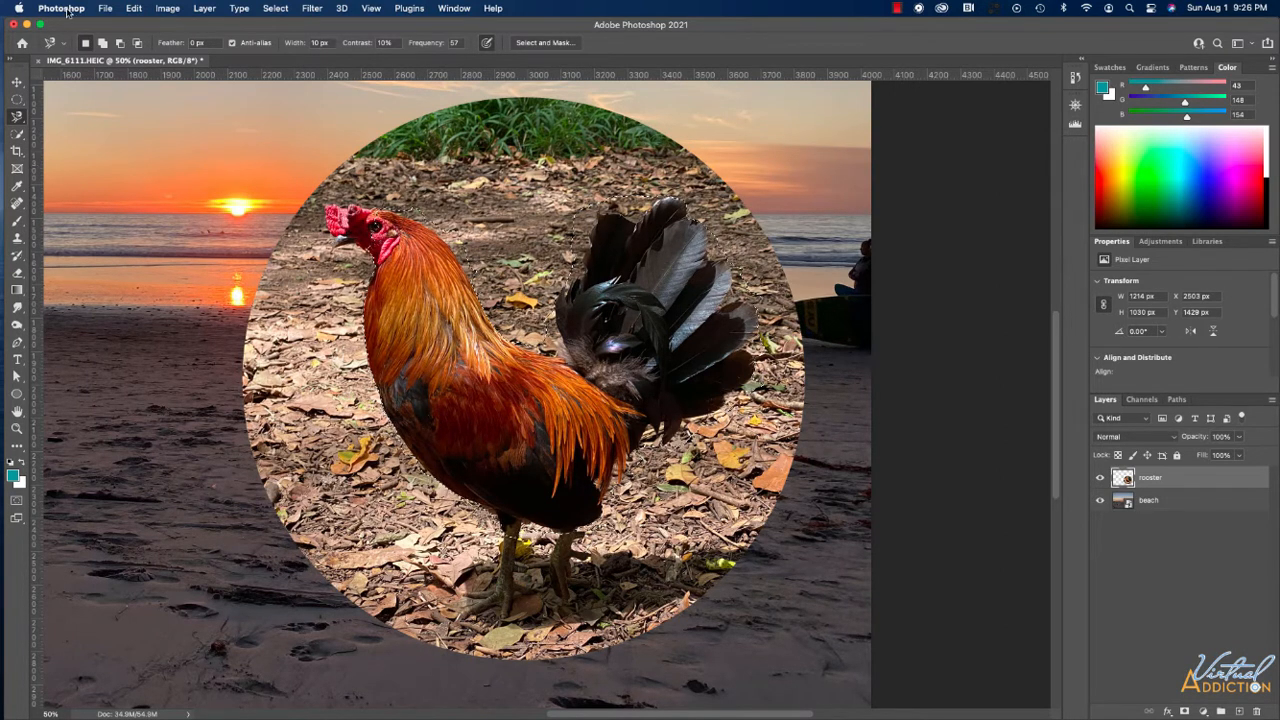
click(275, 8)
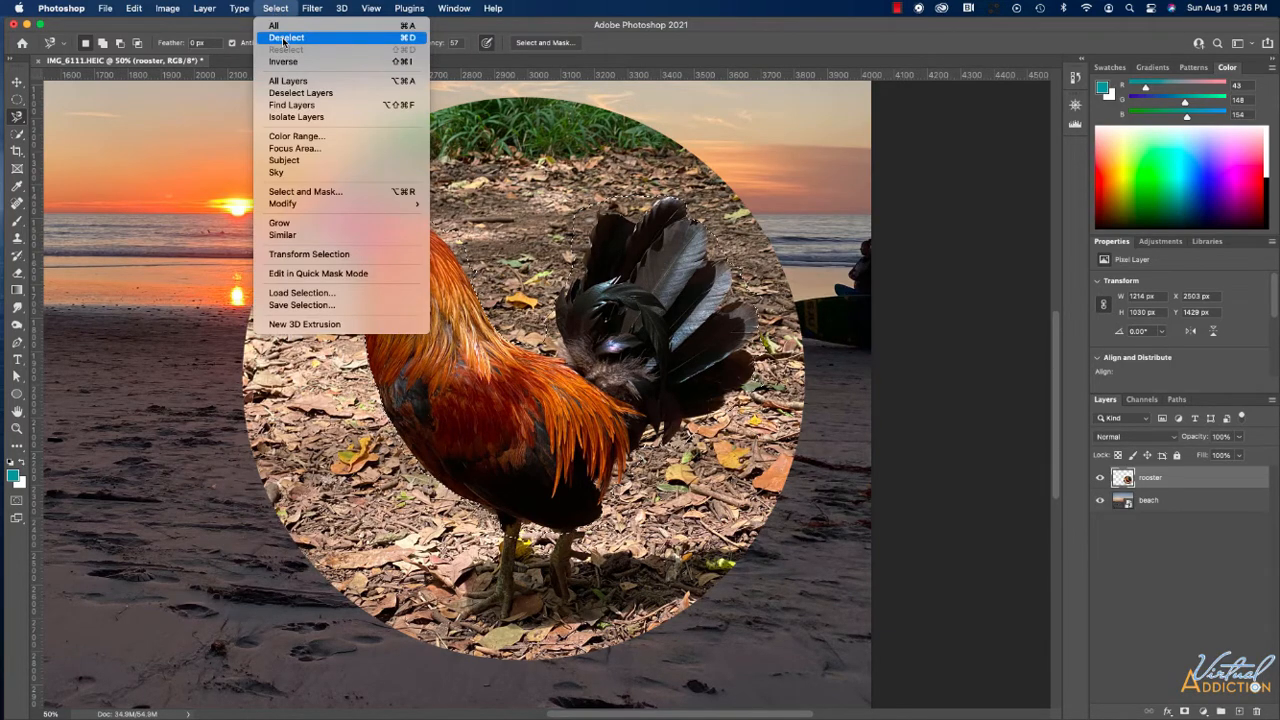
click(286, 38)
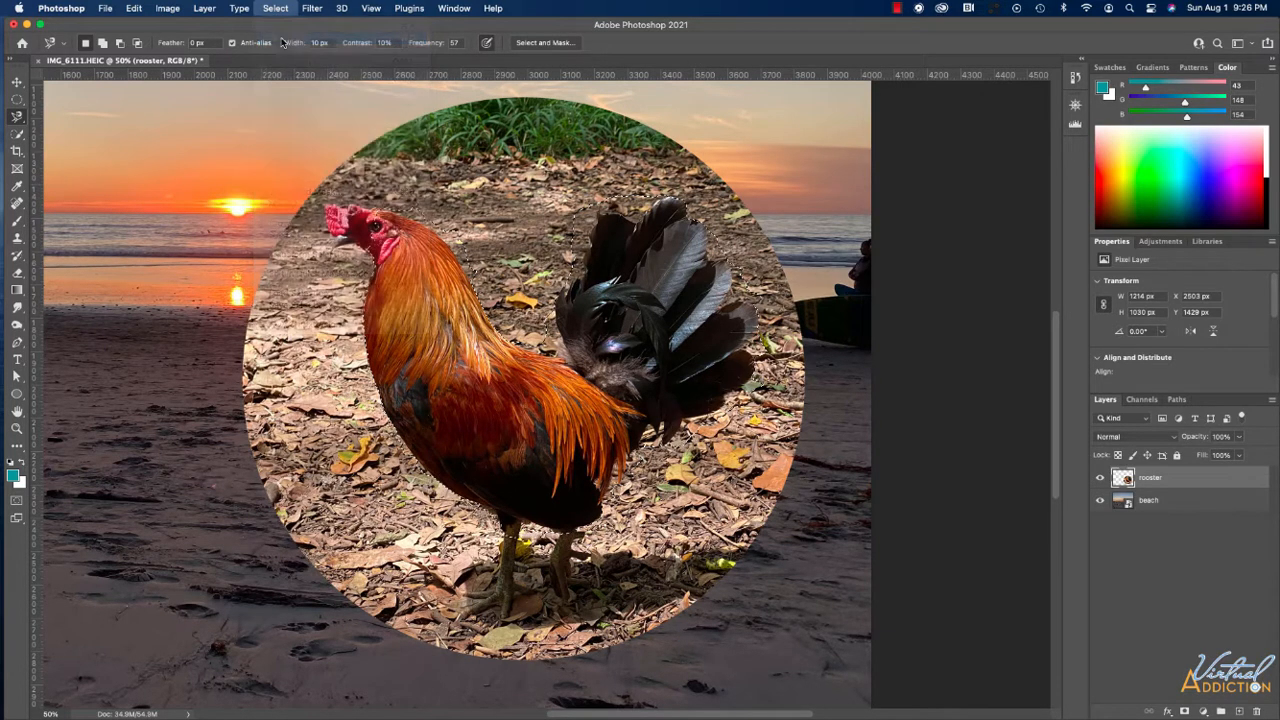
Select the rooster's head and body with the Object Selection tool in Rectangle mode, framing them from the comb to the upper legs.
click(19, 135)
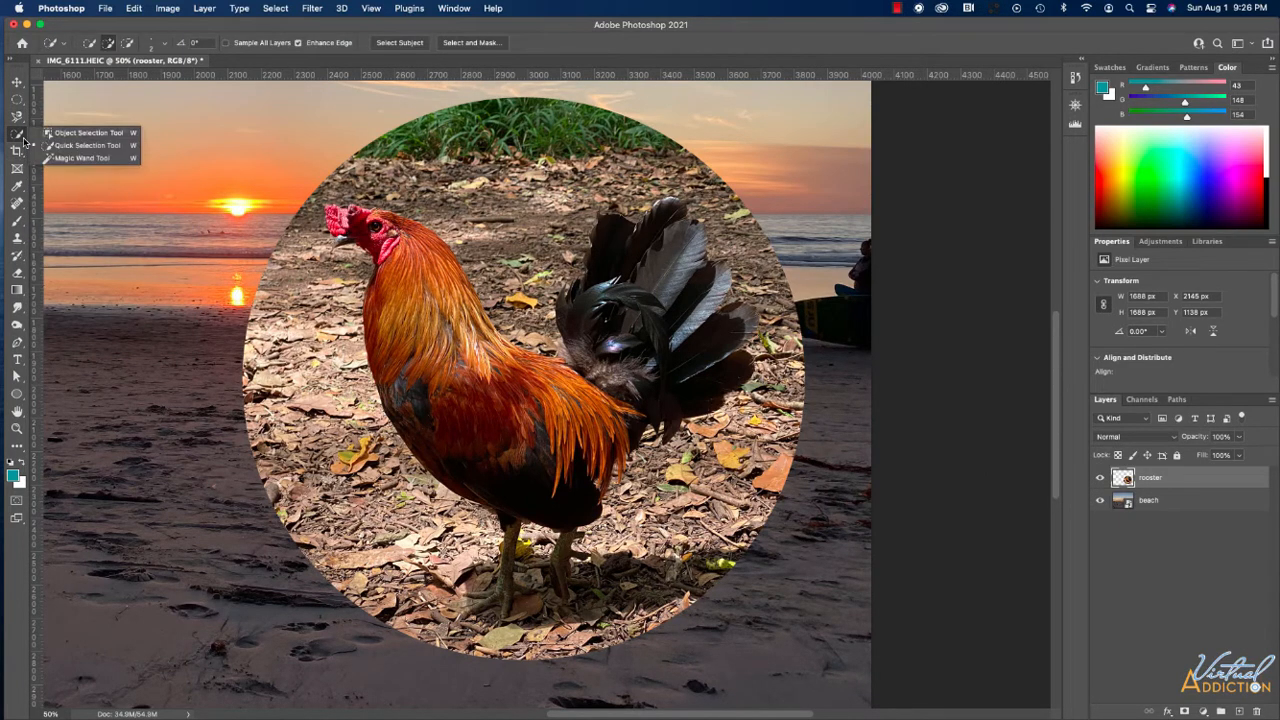
click(88, 133)
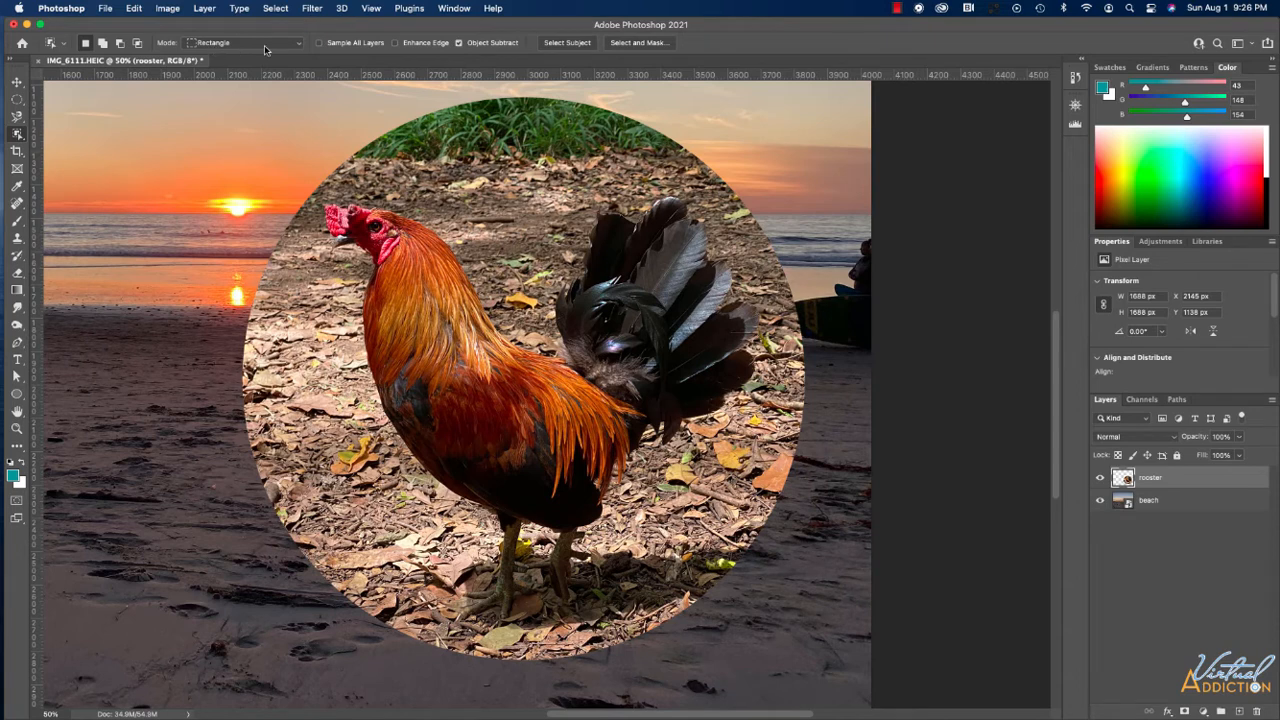
click(297, 47)
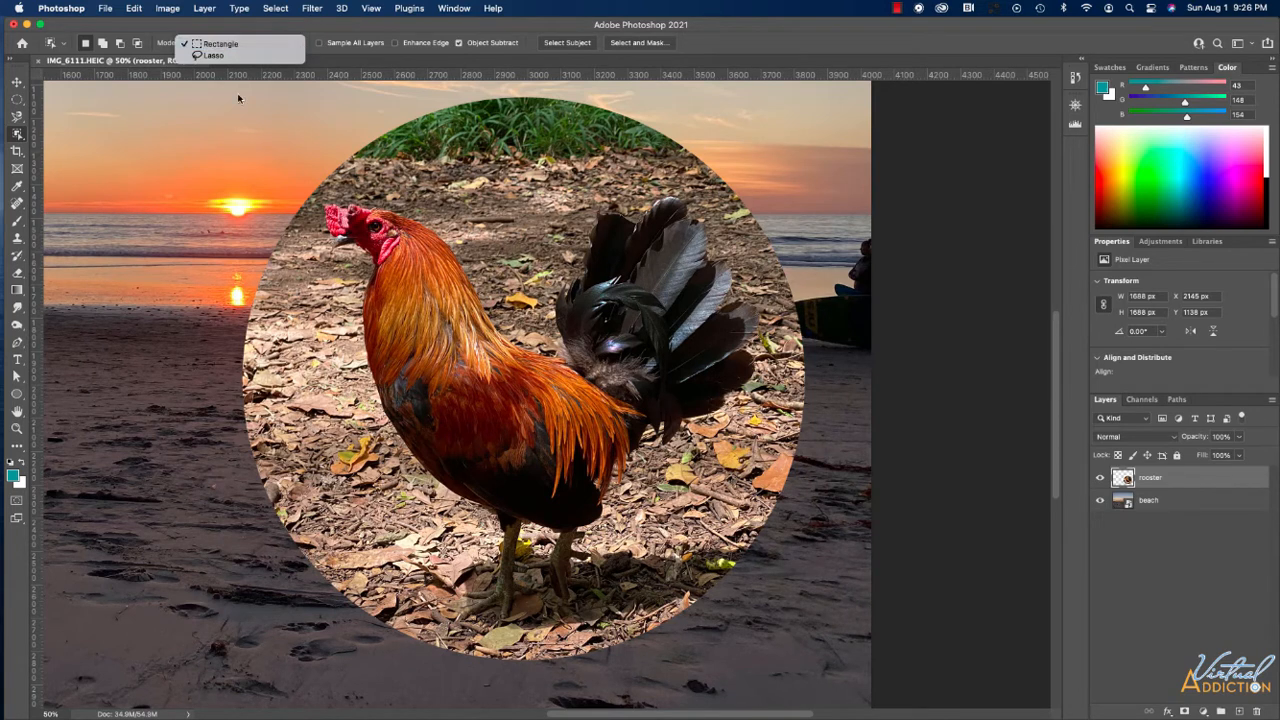
click(238, 151)
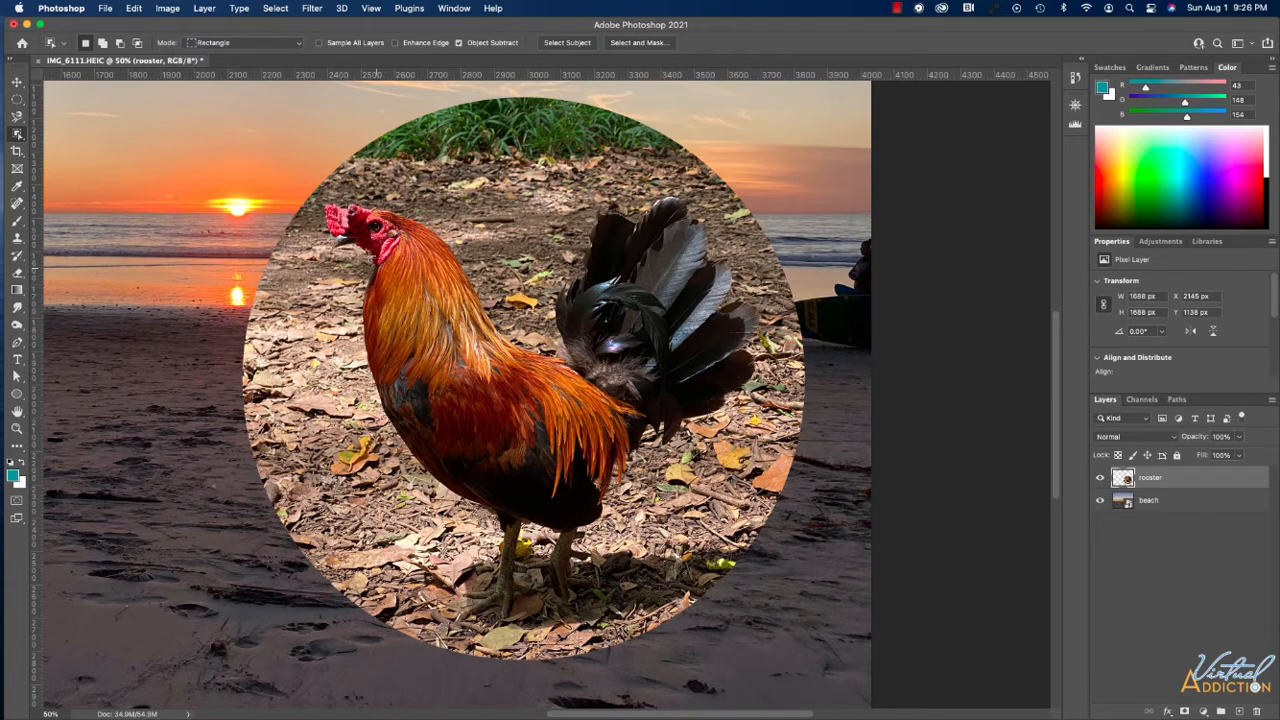
drag(321, 196, 577, 524)
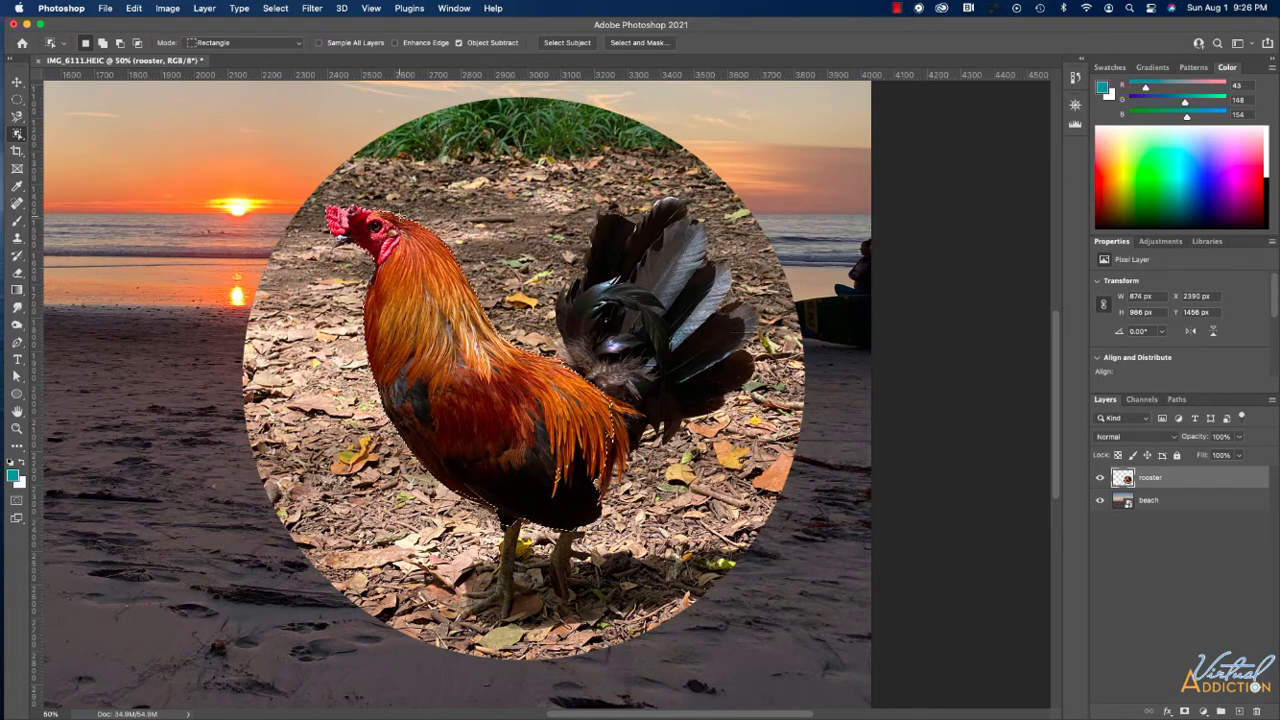
Clear the selection and use the Quick Selection tool to select the rooster's head, neck and body, about 1022 by 1008 px.
click(20, 138)
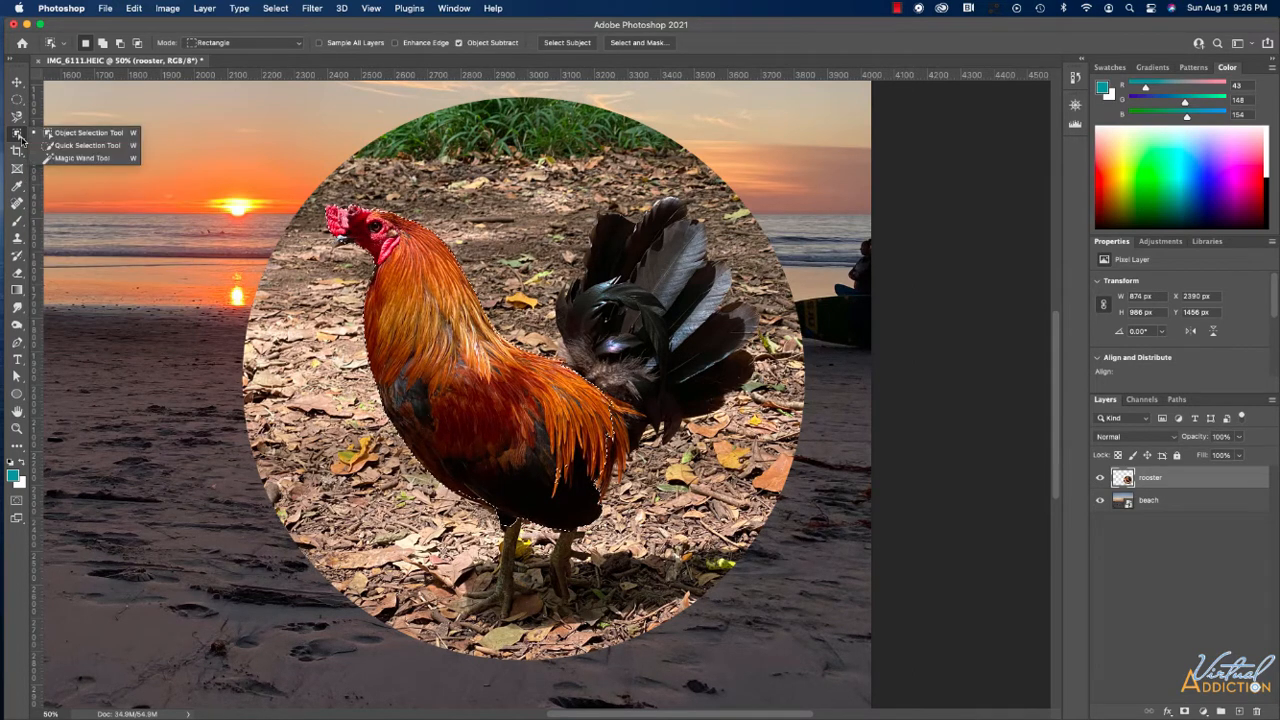
click(86, 146)
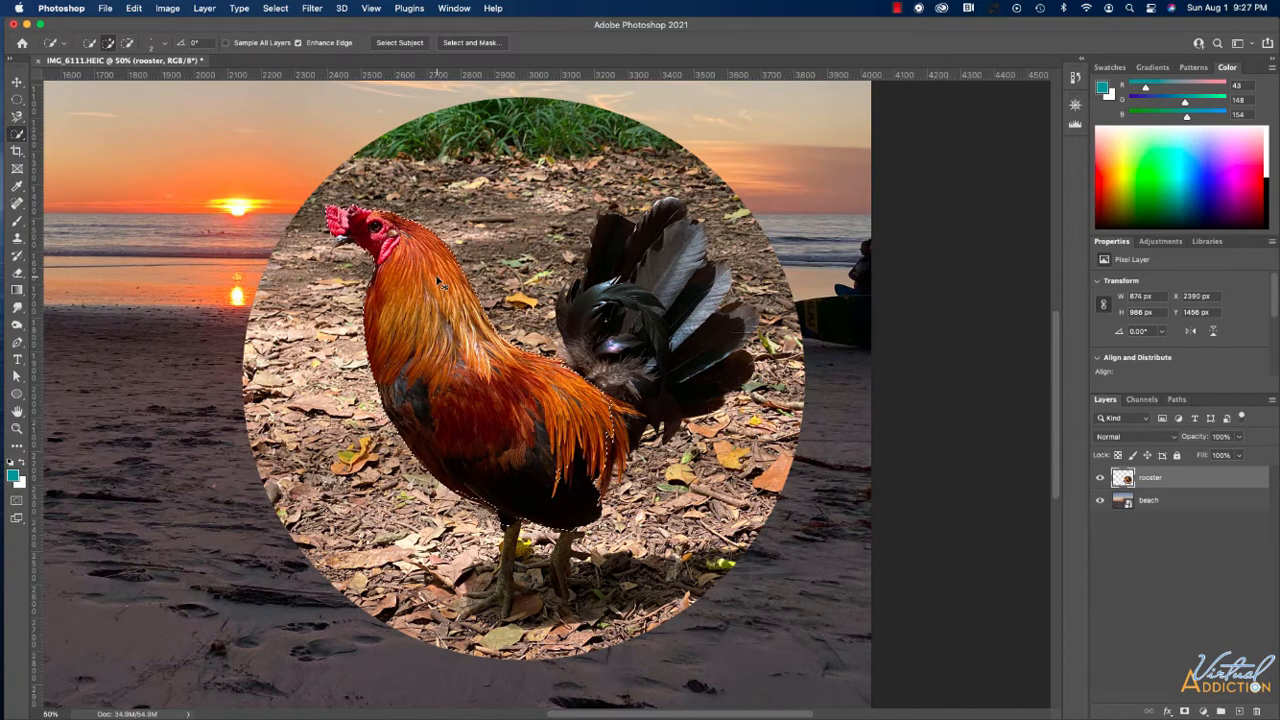
key(super+d)
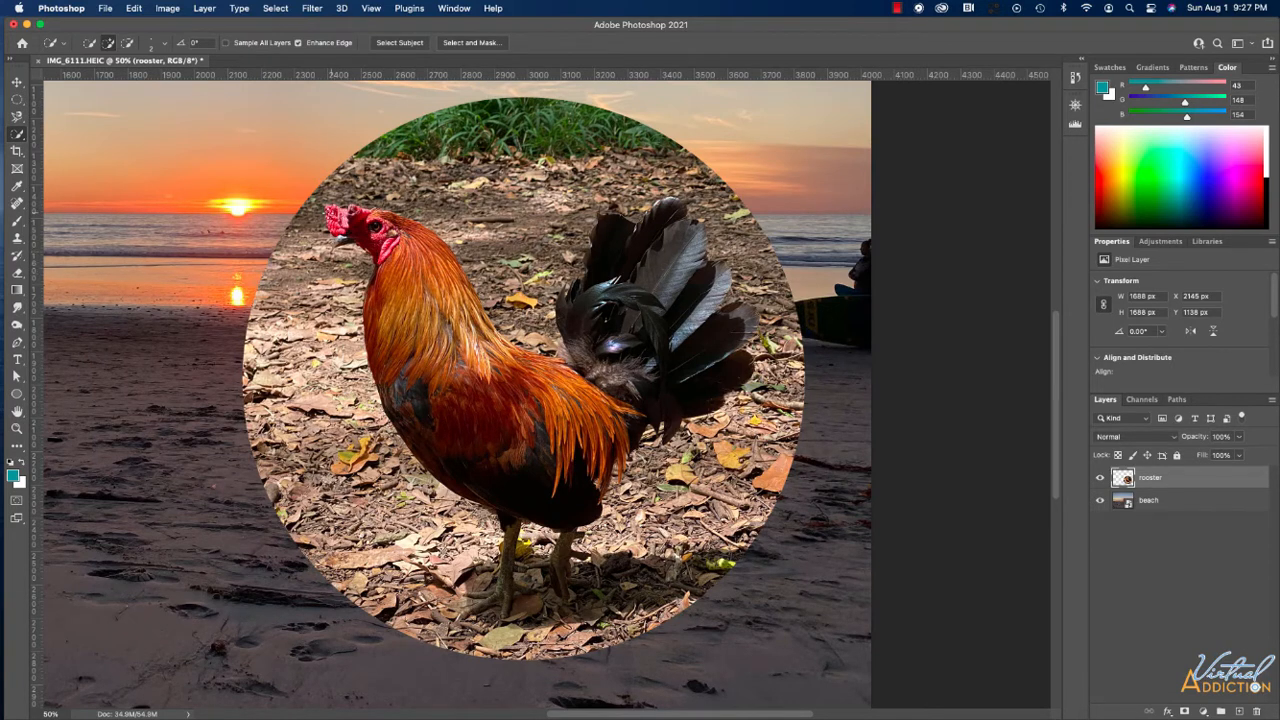
click(89, 45)
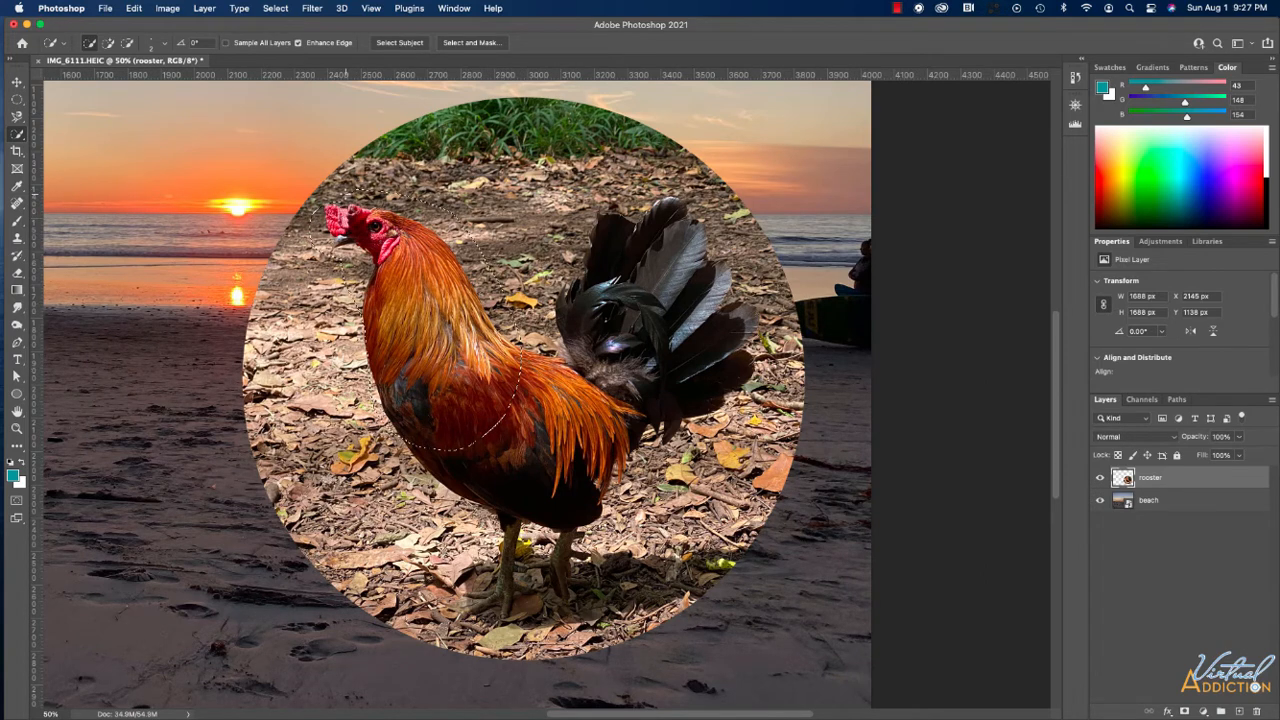
drag(346, 195, 349, 198)
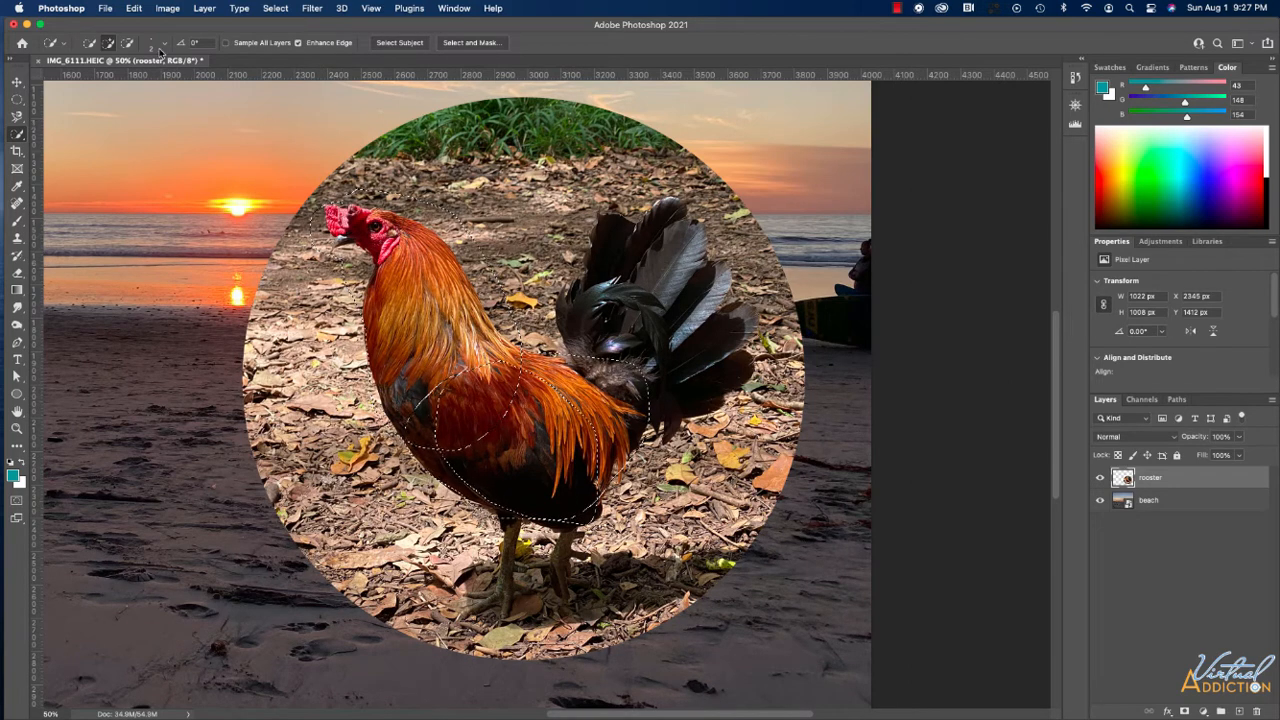
Enlarge the Quick Selection brush to 63 px, clear the selection and select the rooster from head through tail, about 1443 px wide.
click(163, 47)
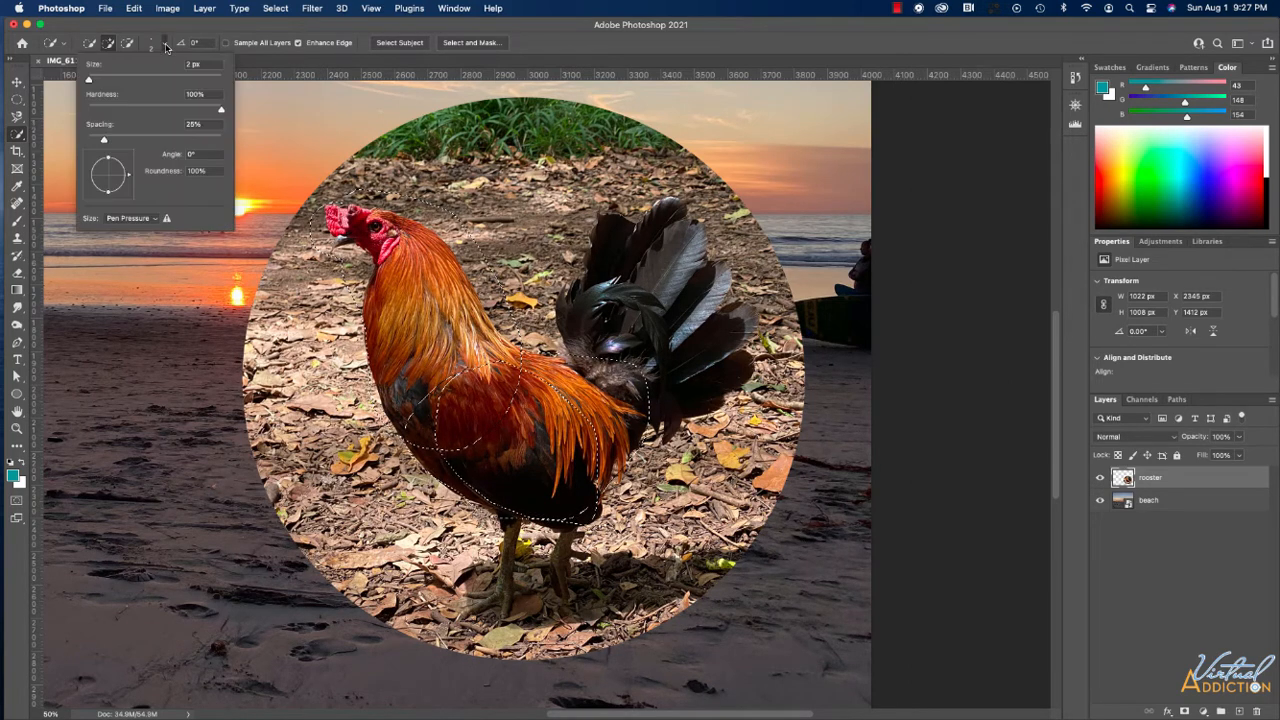
mouse_move(89, 80)
mouse_down()
mouse_move(150, 82)
mouse_move(129, 86)
mouse_up()
key(super+d)
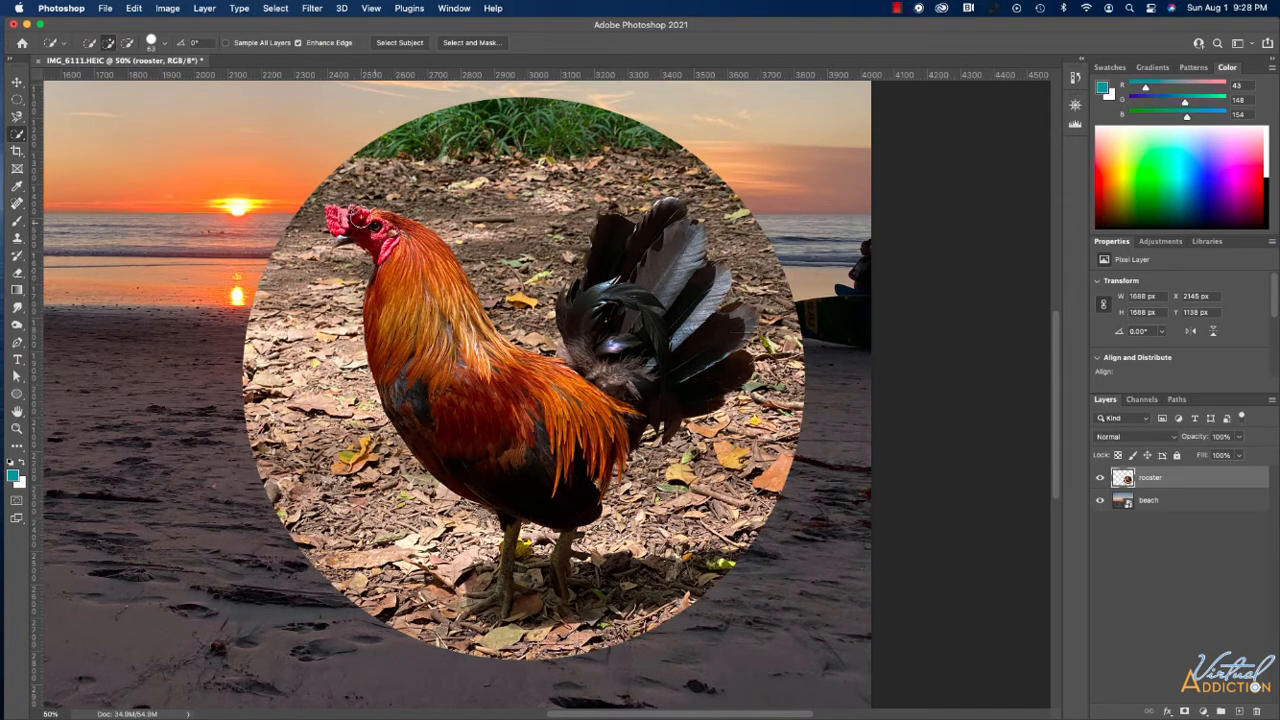
mouse_move(388, 238)
mouse_down()
mouse_move(420, 305)
mouse_move(474, 360)
mouse_move(452, 305)
mouse_move(470, 337)
mouse_up()
mouse_move(468, 278)
mouse_down()
mouse_move(590, 381)
mouse_move(552, 402)
mouse_move(620, 428)
mouse_move(674, 374)
mouse_move(612, 361)
mouse_move(610, 230)
mouse_up()
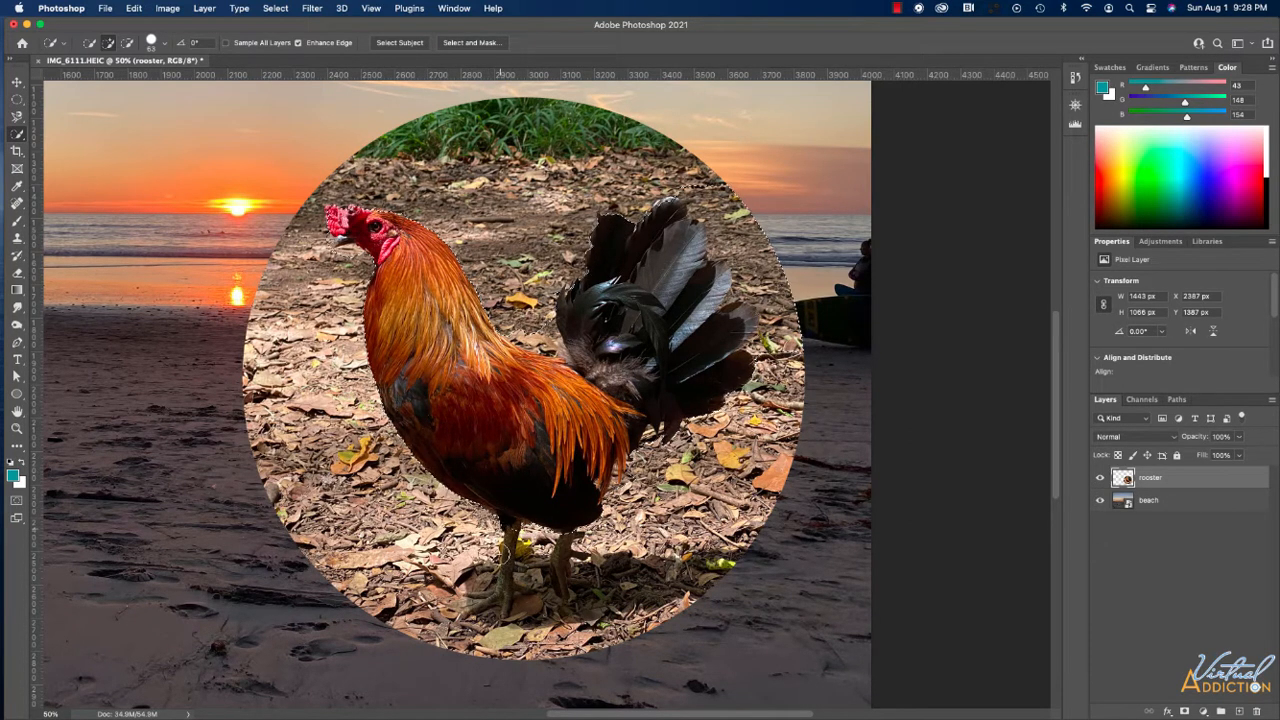
Try the Quick Selection brush at 0% hardness, and restore it to 100%.
click(161, 50)
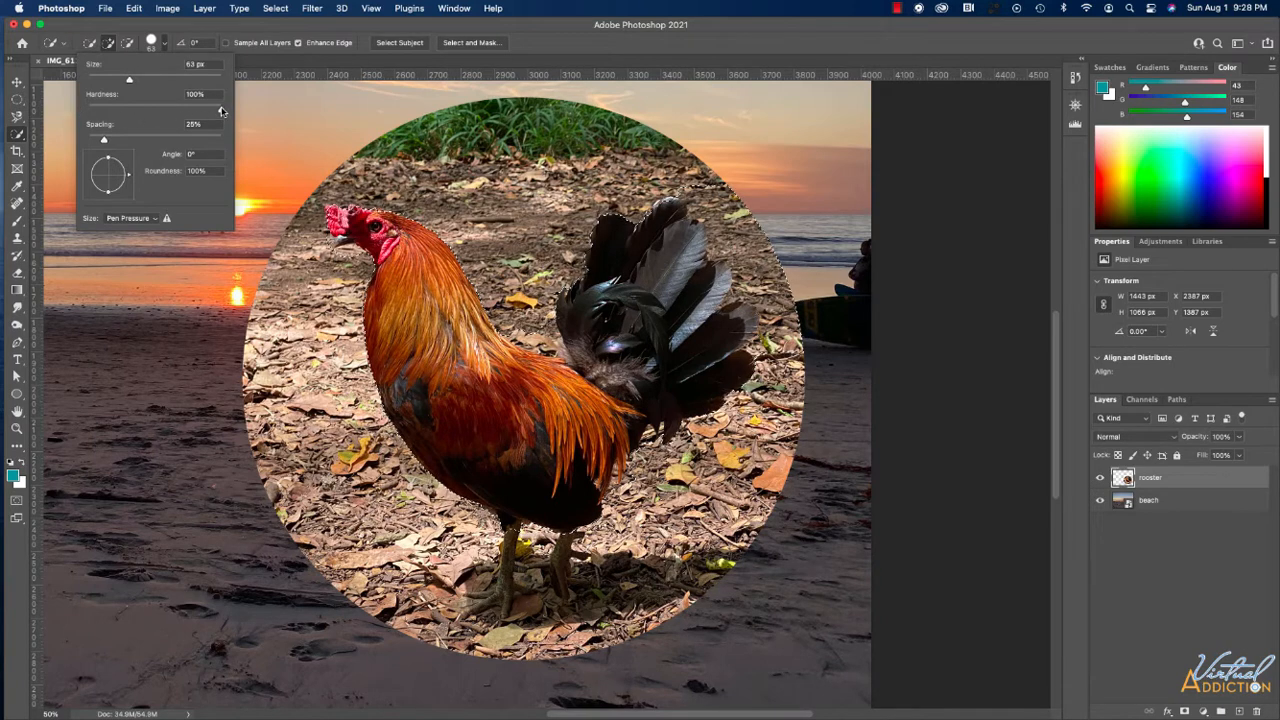
drag(222, 111, 73, 115)
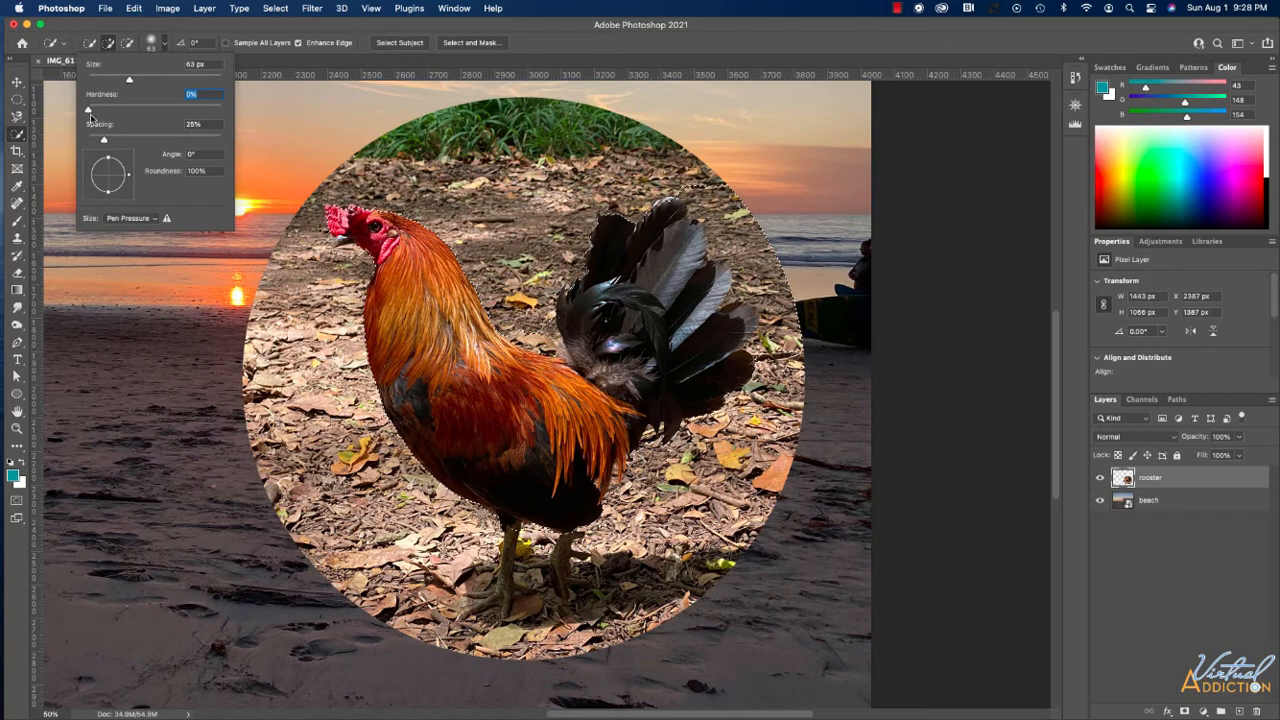
drag(89, 110, 233, 110)
Switch the Quick Selection tool to subtracting from the selection and reduce its brush size to 22 px.
click(127, 44)
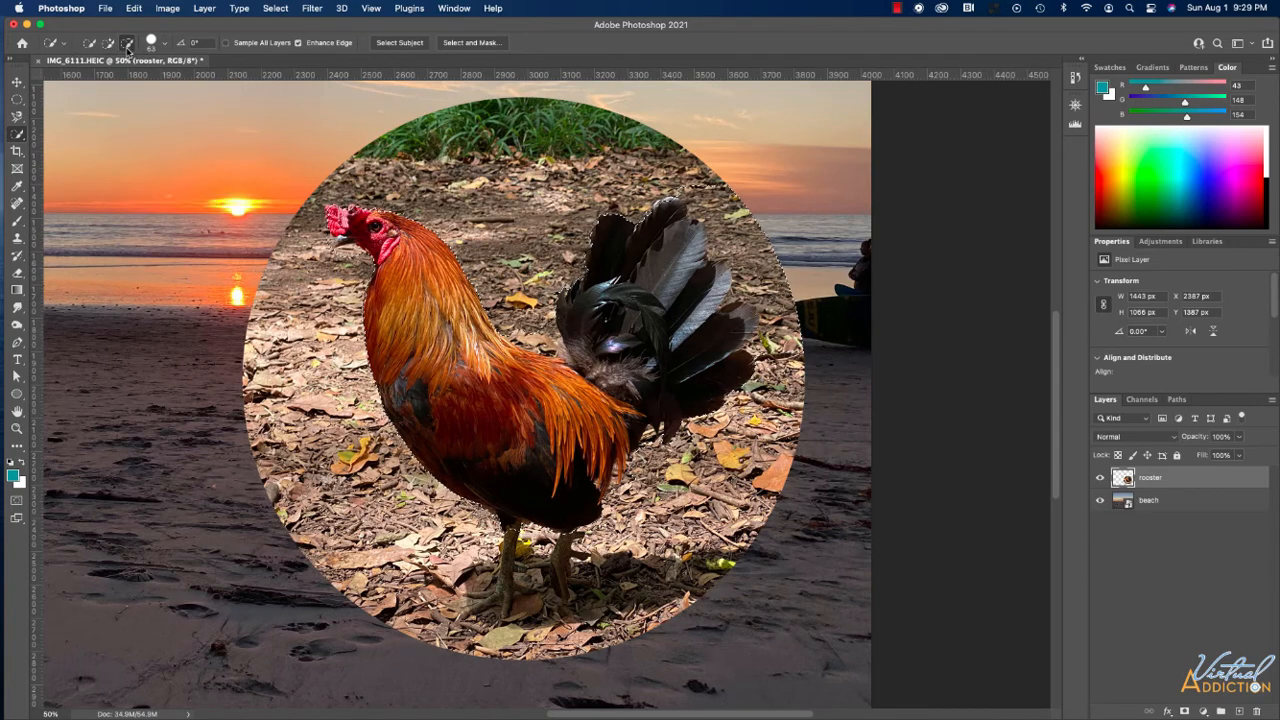
click(162, 46)
drag(145, 79, 101, 82)
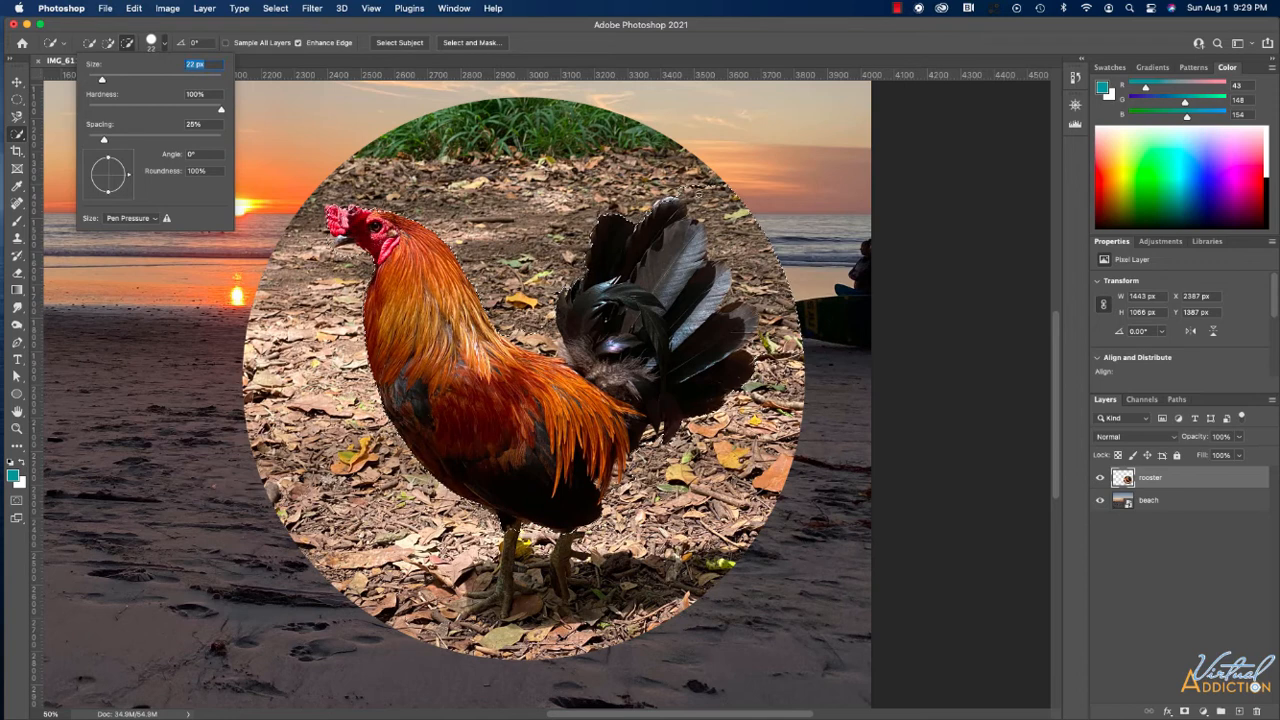
key(Return)
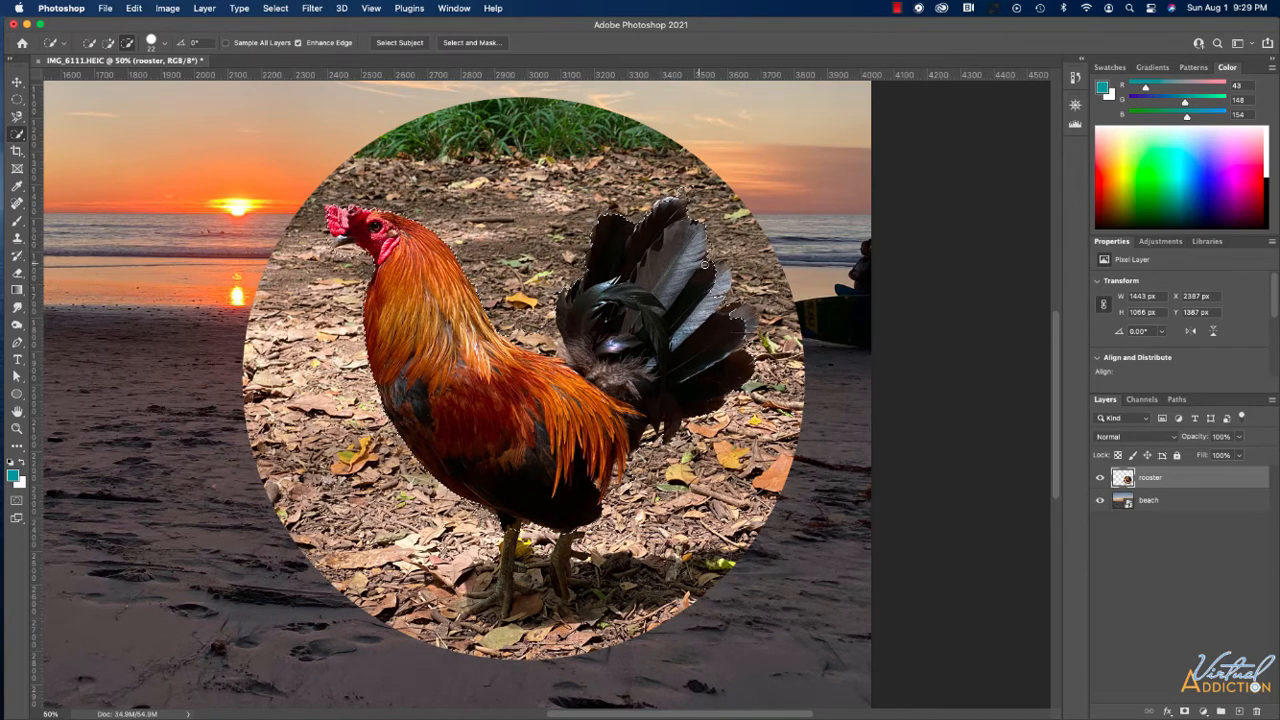
Clear the selection and sample the rooster's upper neck feathers with the Magic Wand at a tolerance of 20.
right_click(18, 134)
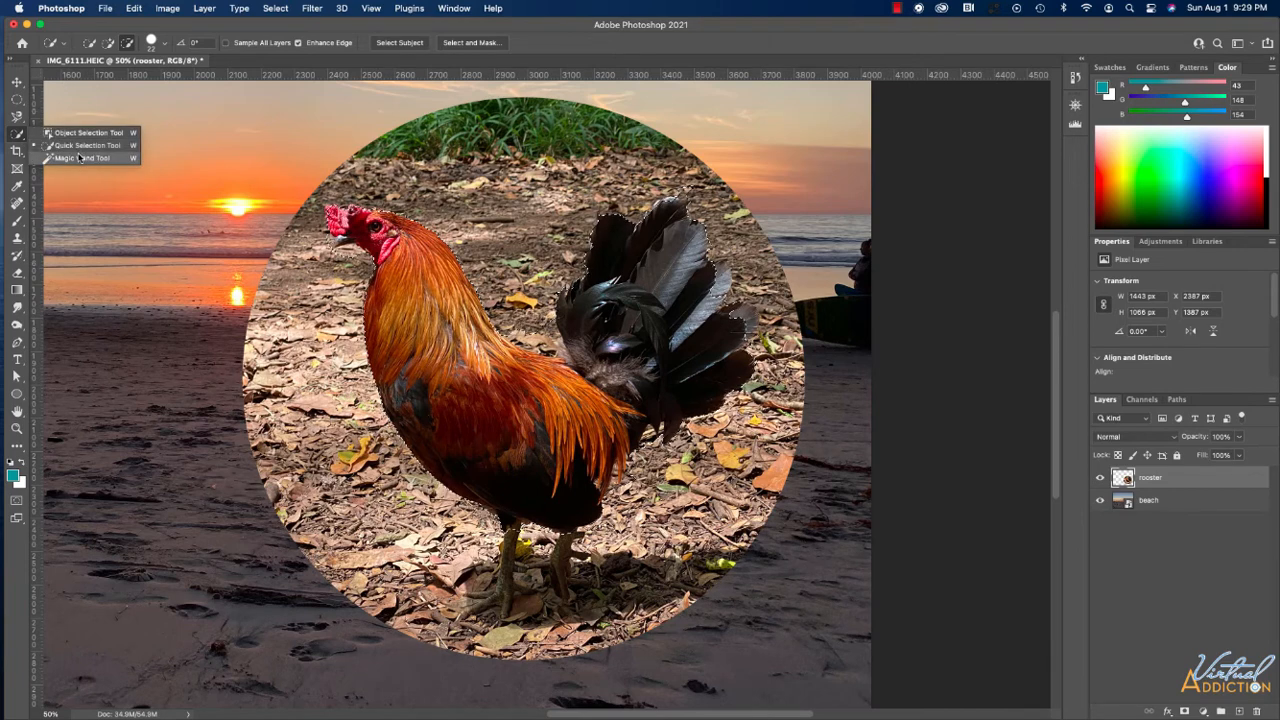
click(80, 158)
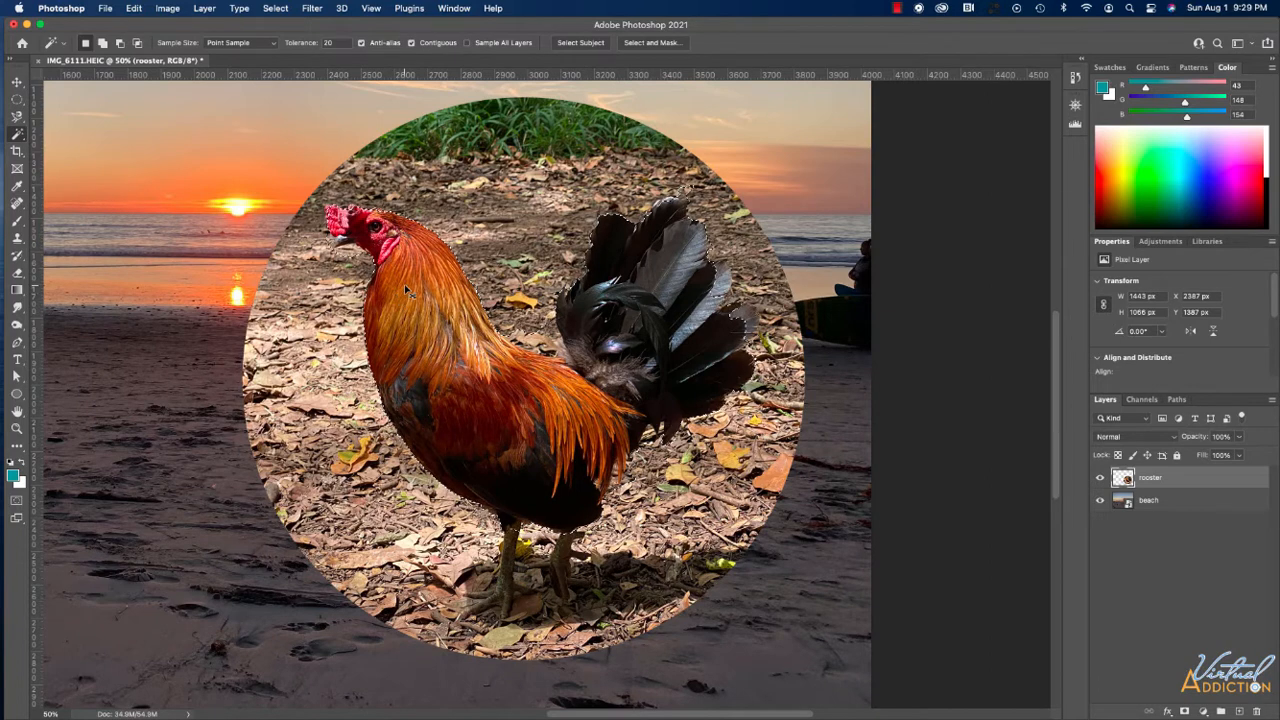
key(super+d)
click(405, 262)
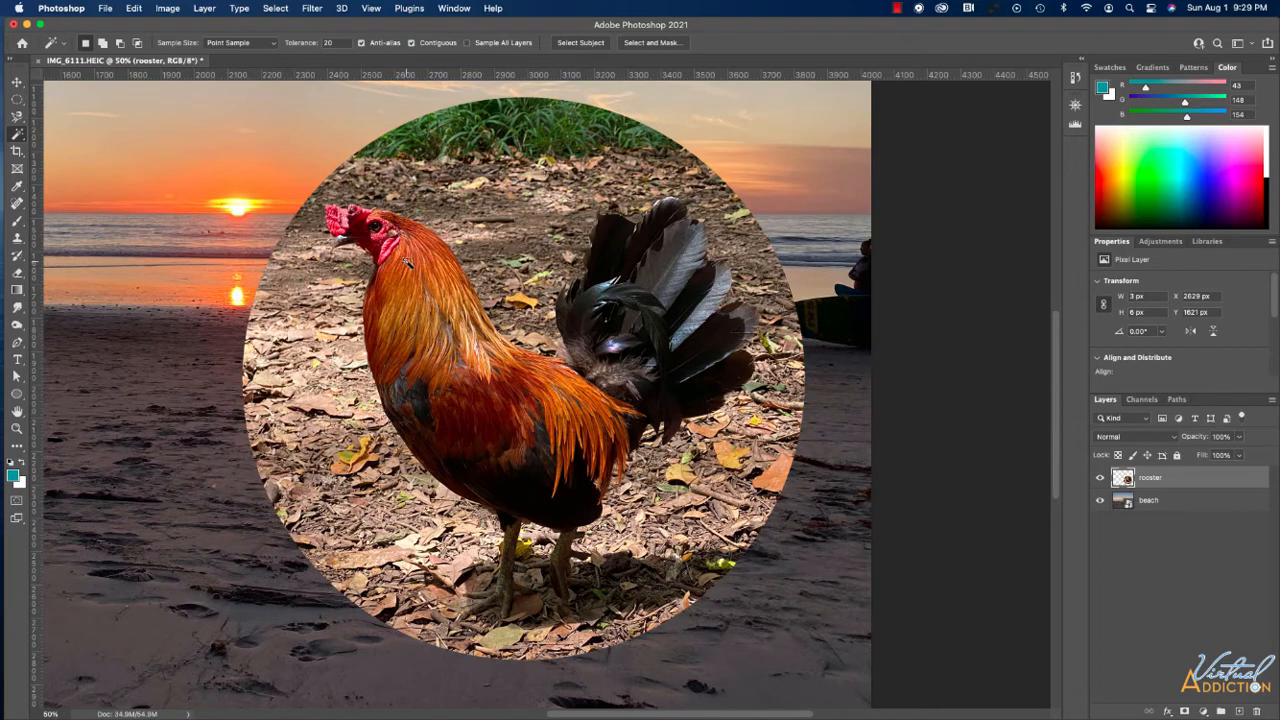
Select the dark upper tail feathers with the Magic Wand, adding neighbouring feathers to a selection of about 339 by 461 px.
key(super+1)
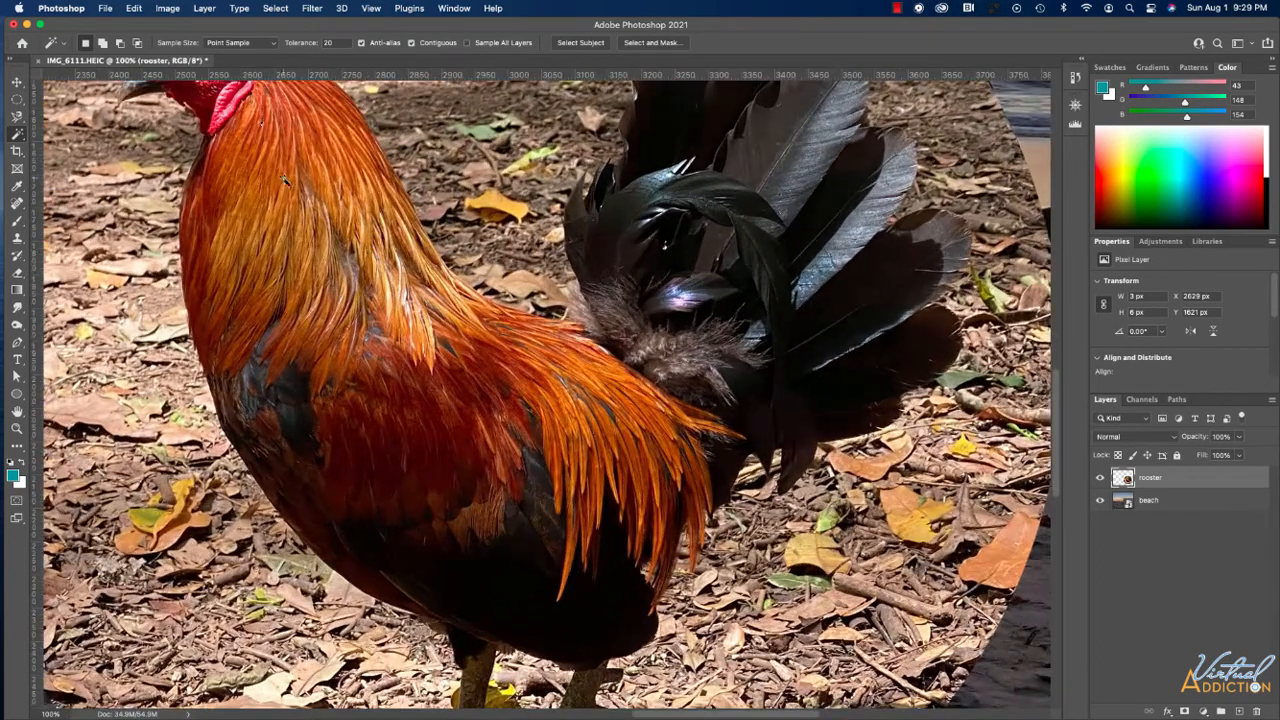
drag(287, 184, 343, 237)
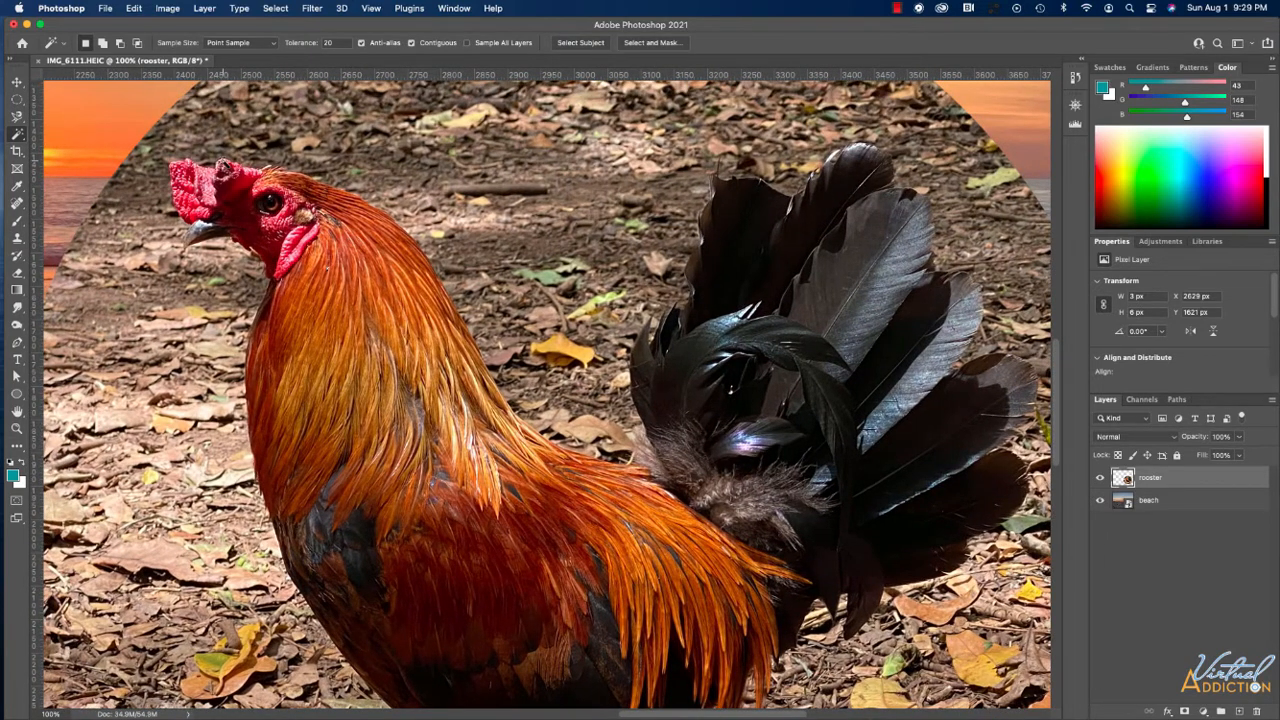
click(732, 256)
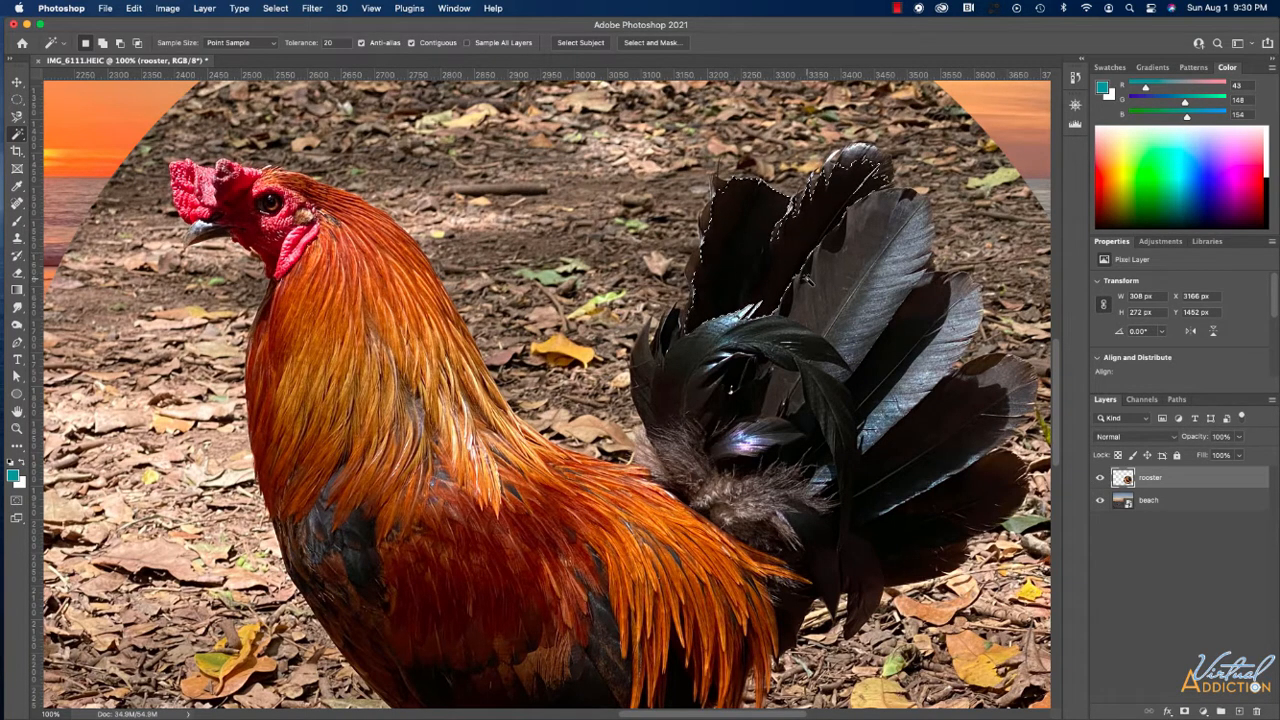
key(shift)
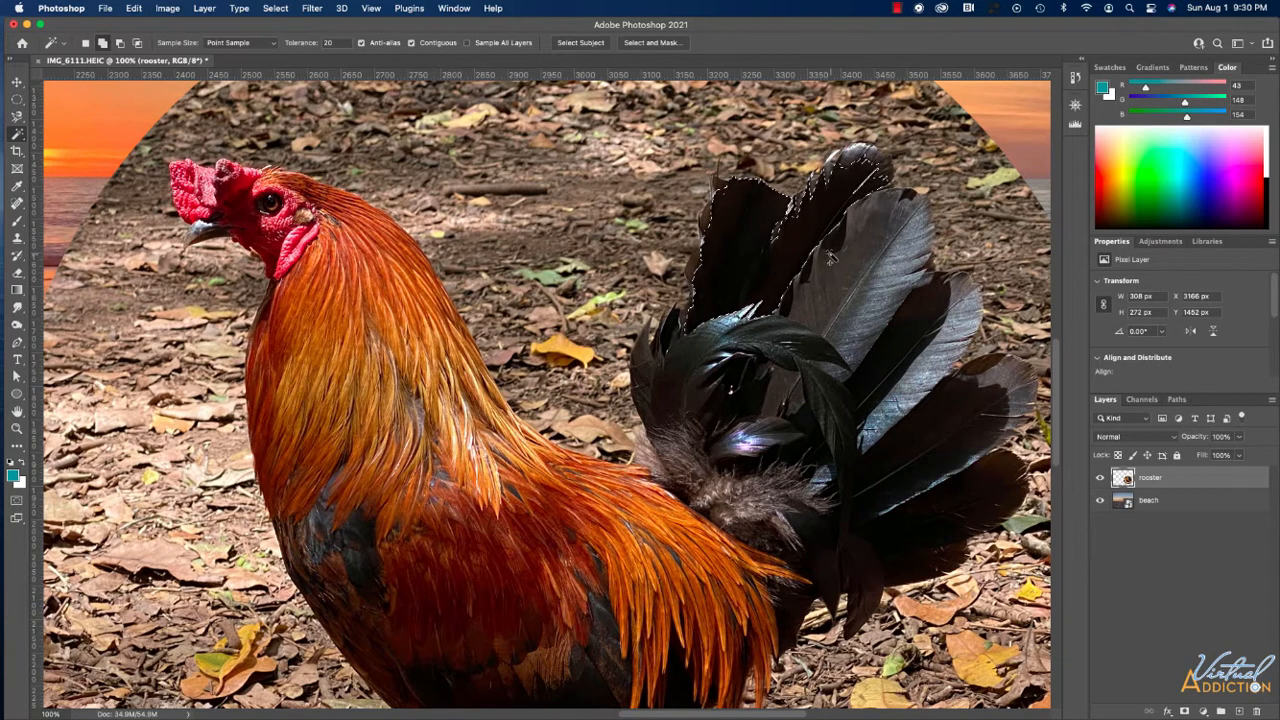
shift+click(830, 258)
shift+click(862, 238)
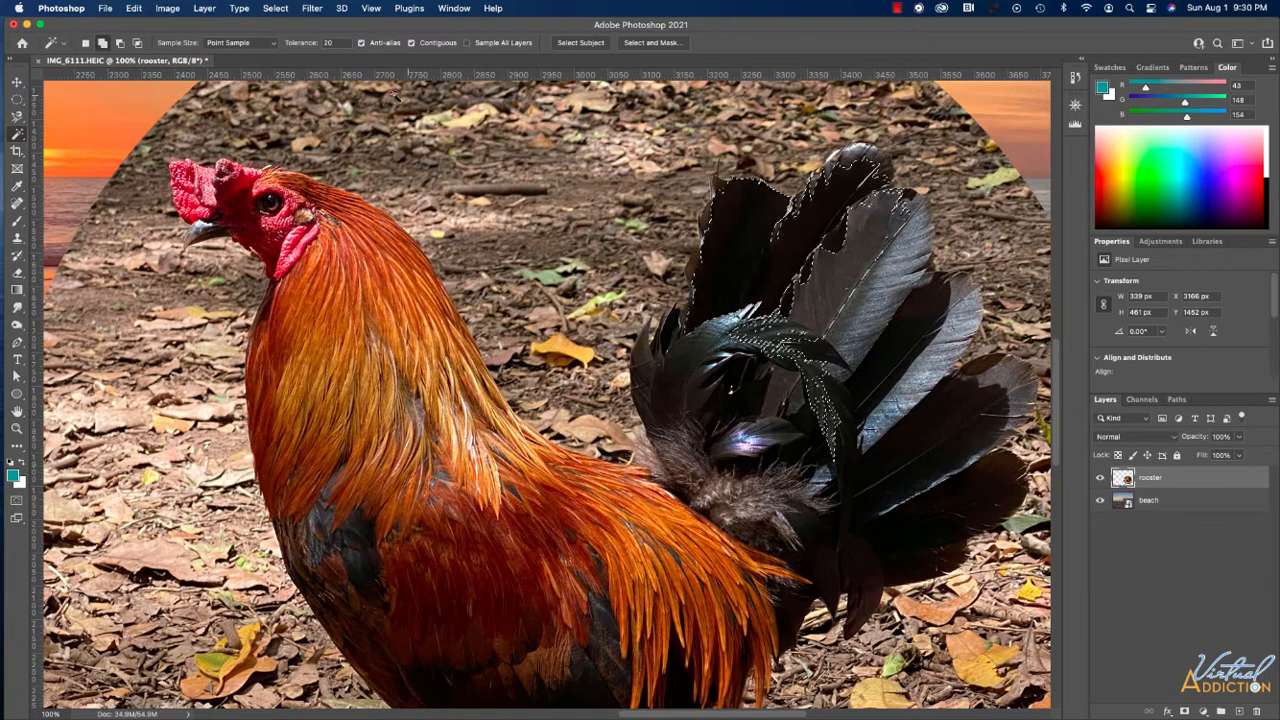
Raise the Magic Wand tolerance to 60 and add the rooster's remaining tail, back, neck and breast areas to the selection.
click(328, 42)
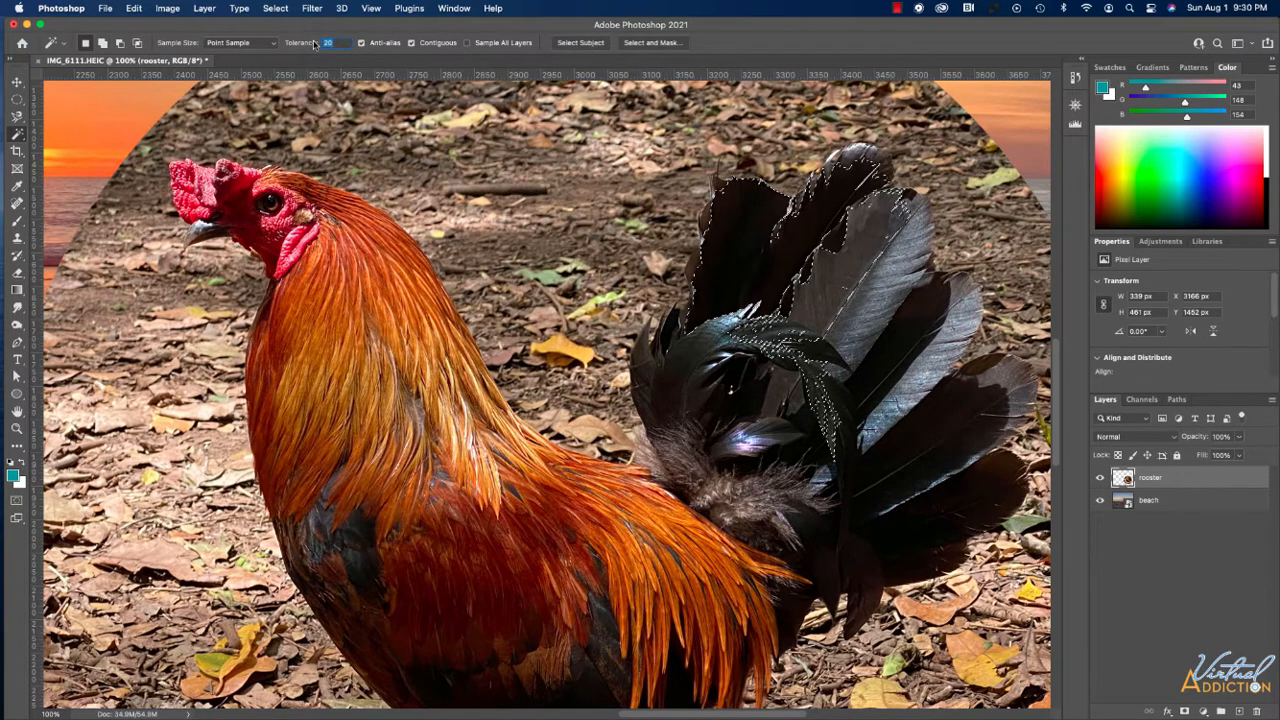
text(60)
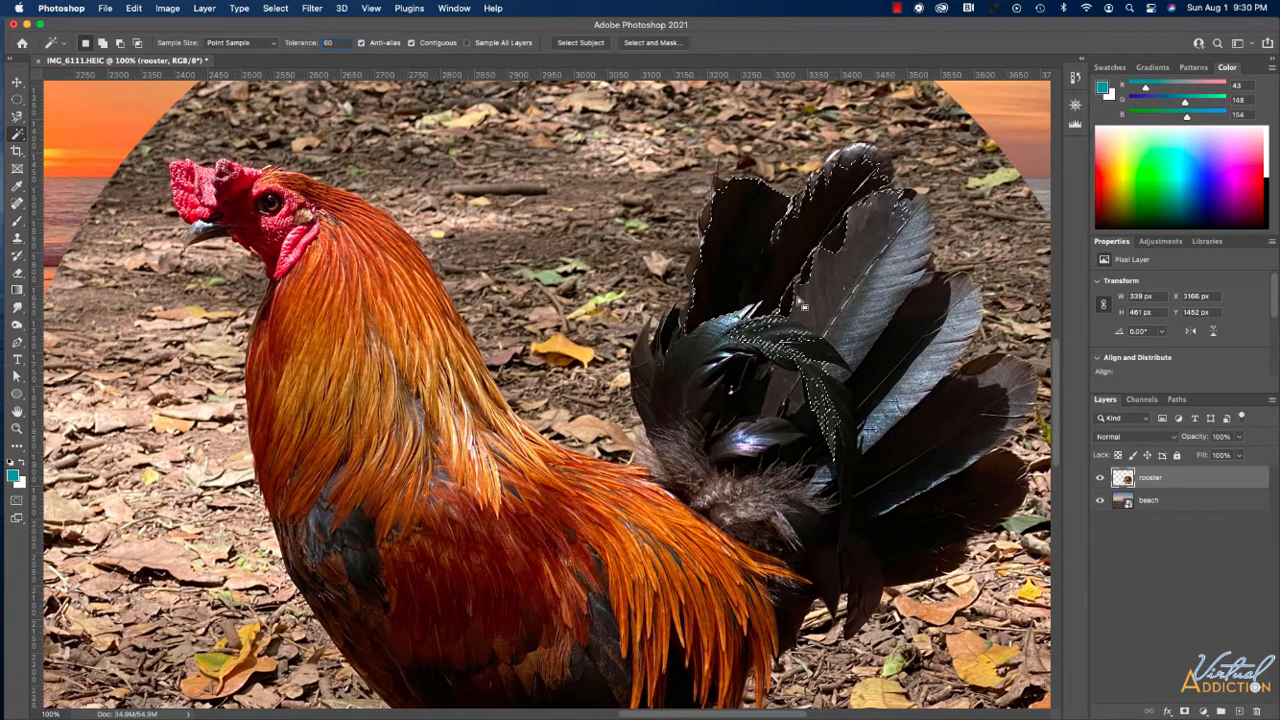
shift+click(884, 365)
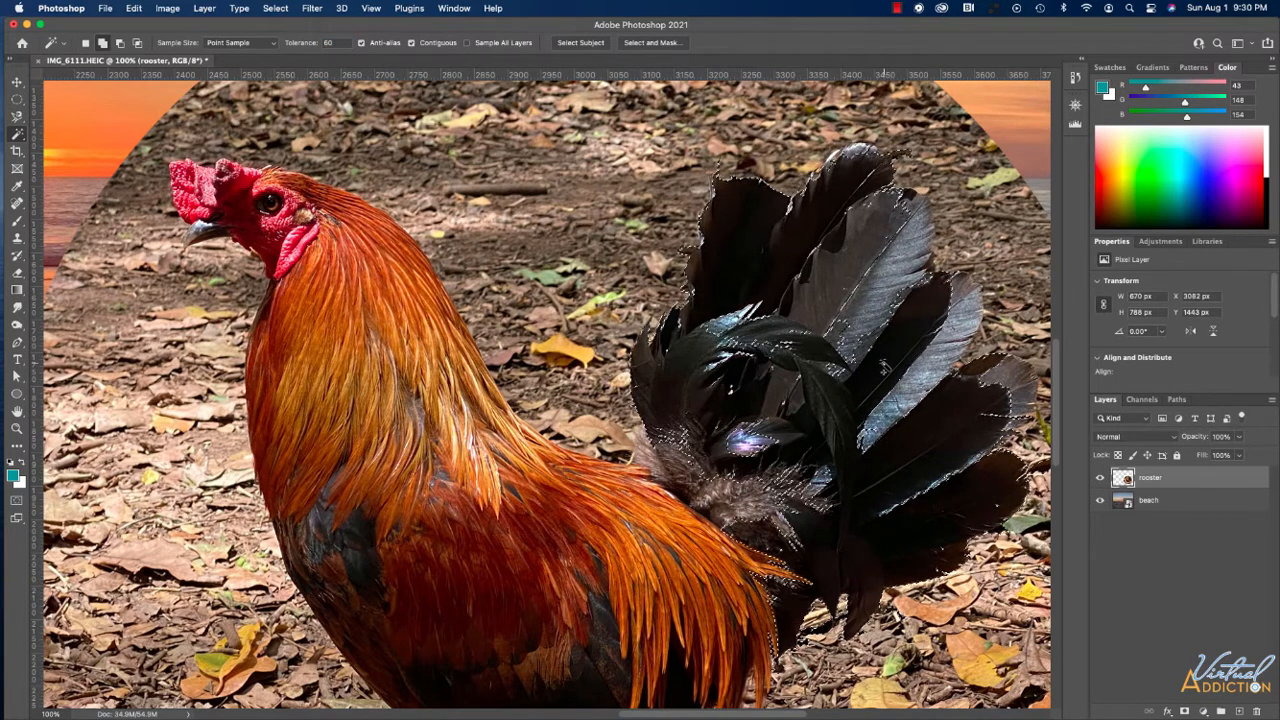
shift+click(626, 523)
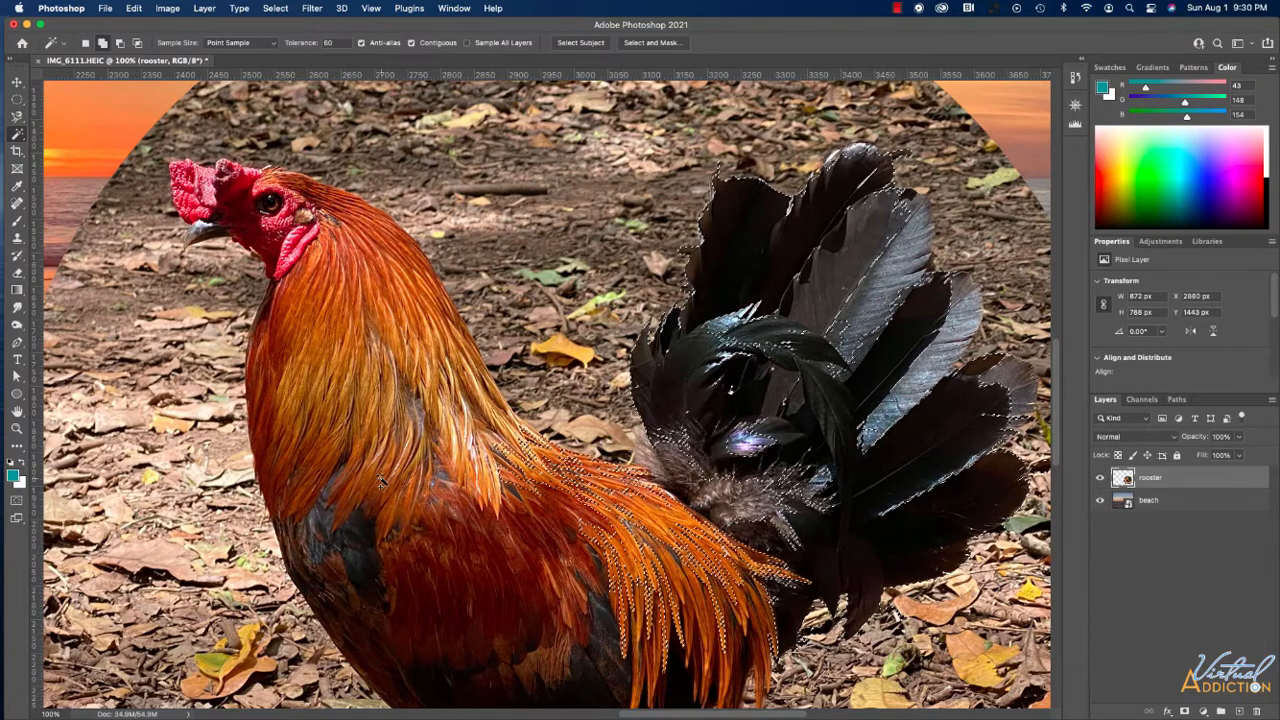
shift+click(442, 479)
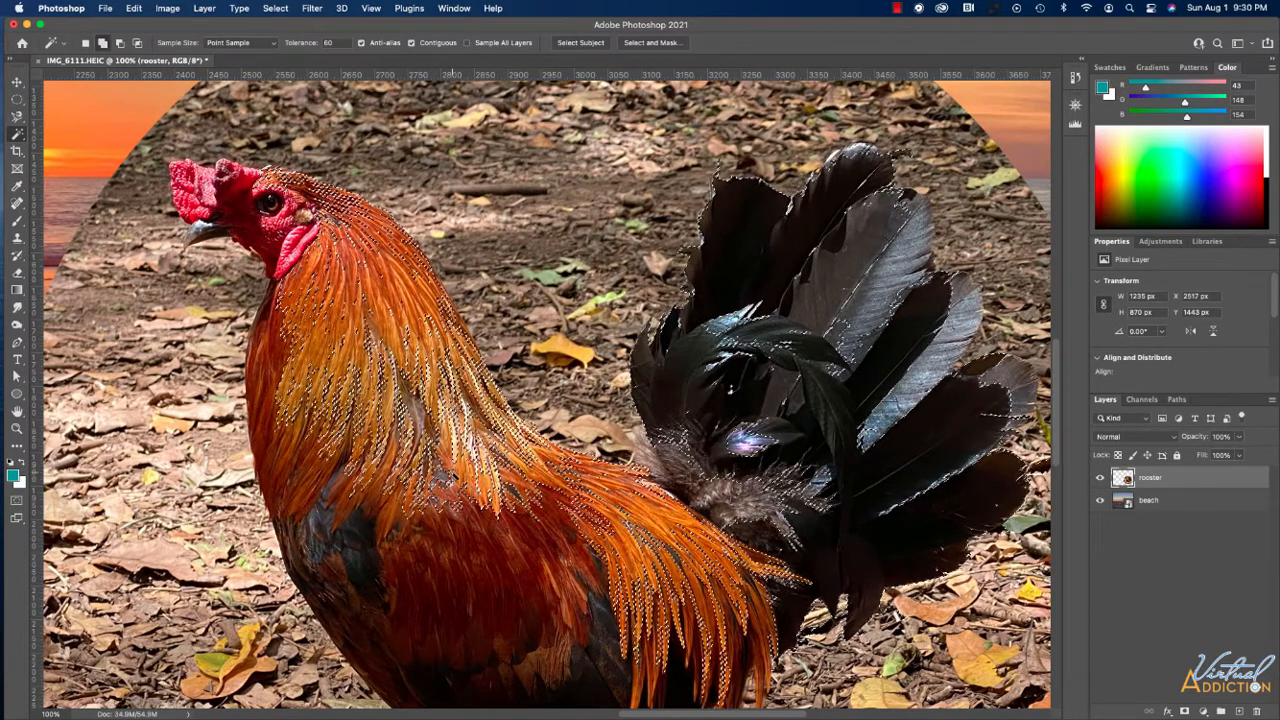
shift+click(473, 595)
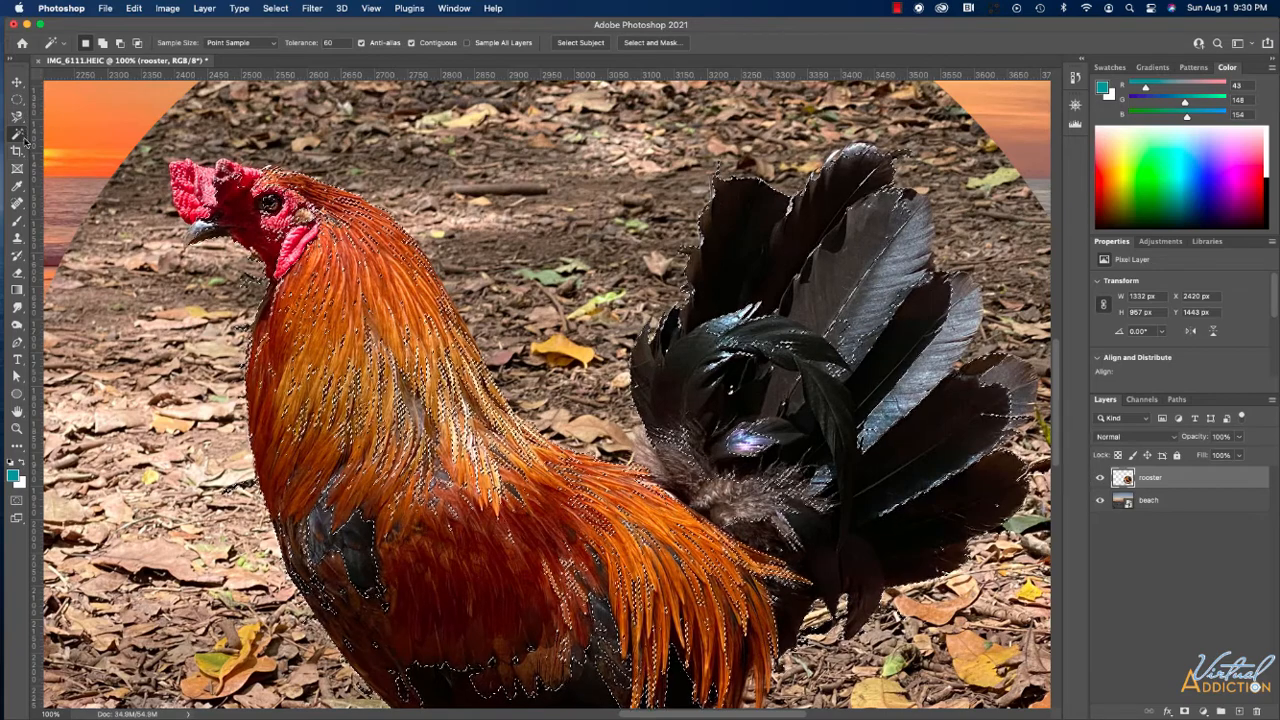
Clear the selection and select the whole rooster body, head and tail by encircling them with the Object Selection tool in Lasso mode.
key(super+minus)
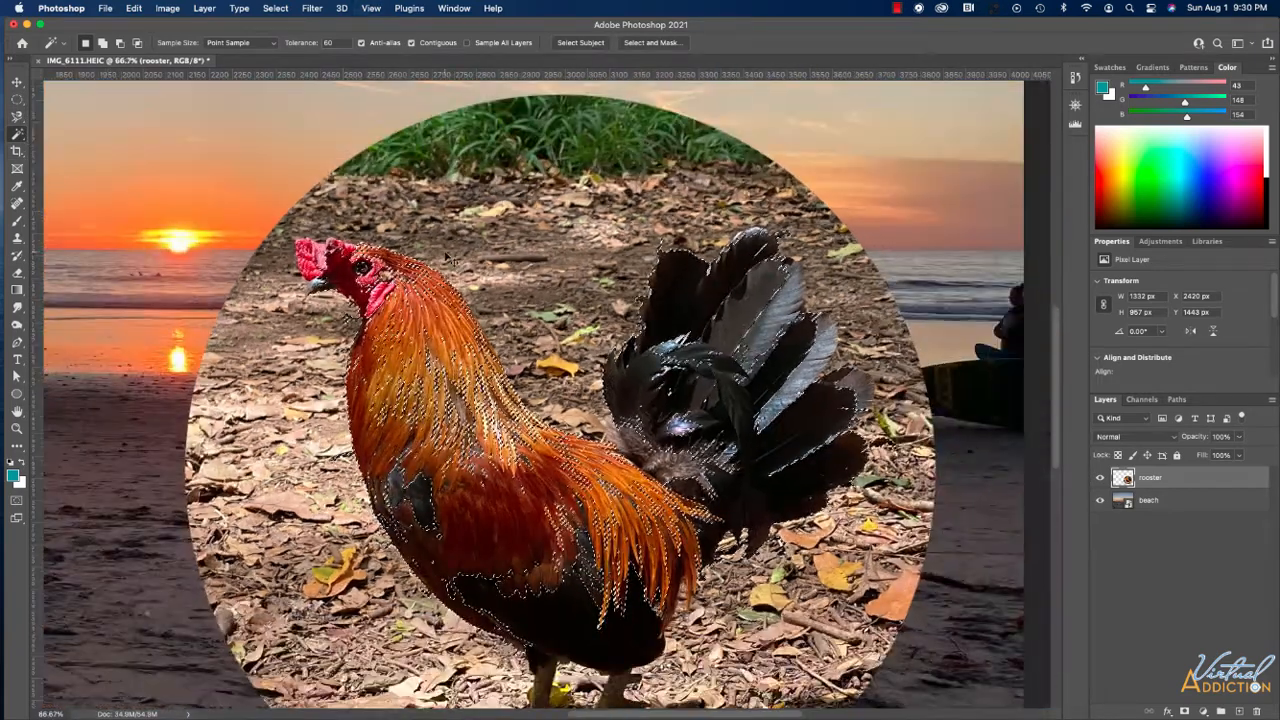
scroll(507, 287, down, 2)
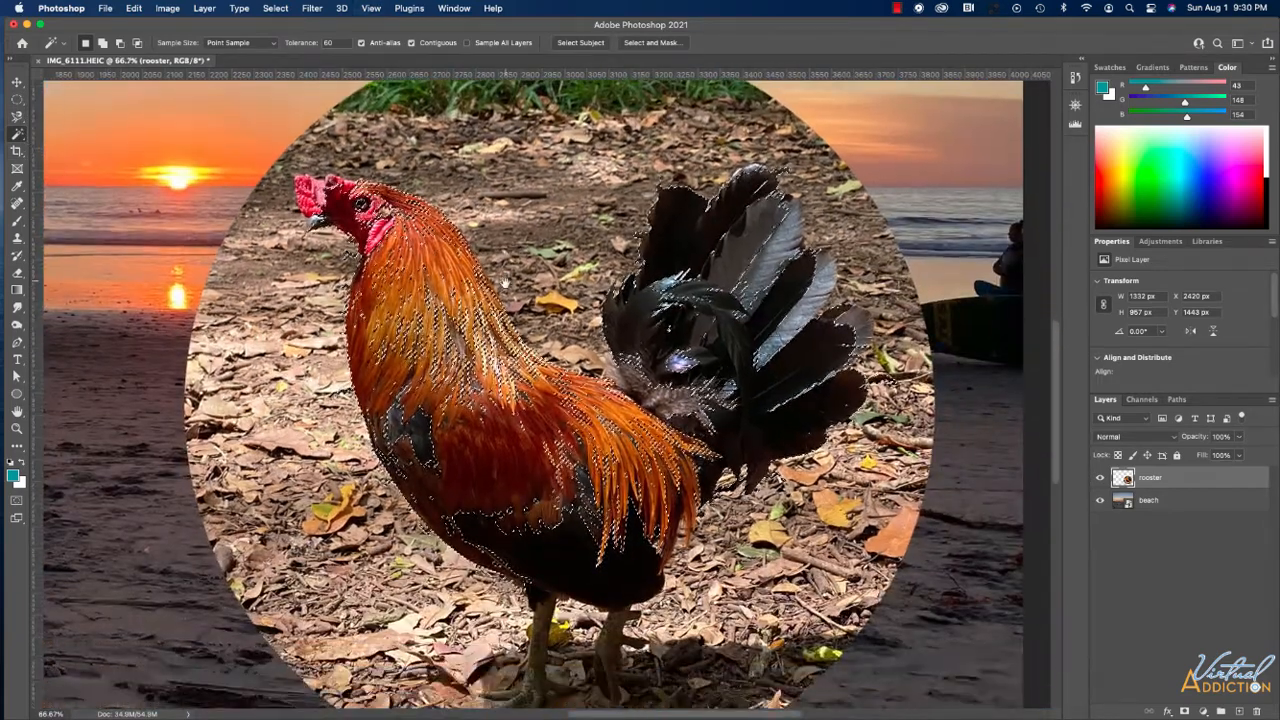
key(super+d)
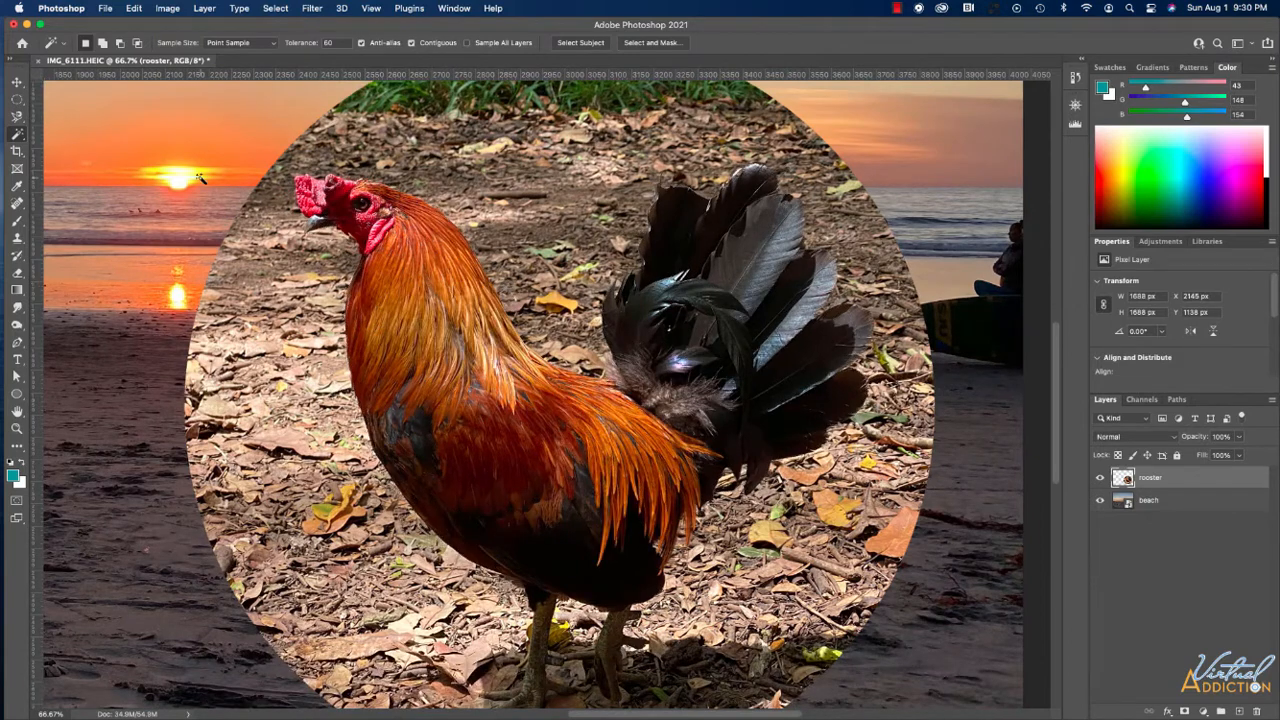
click(18, 137)
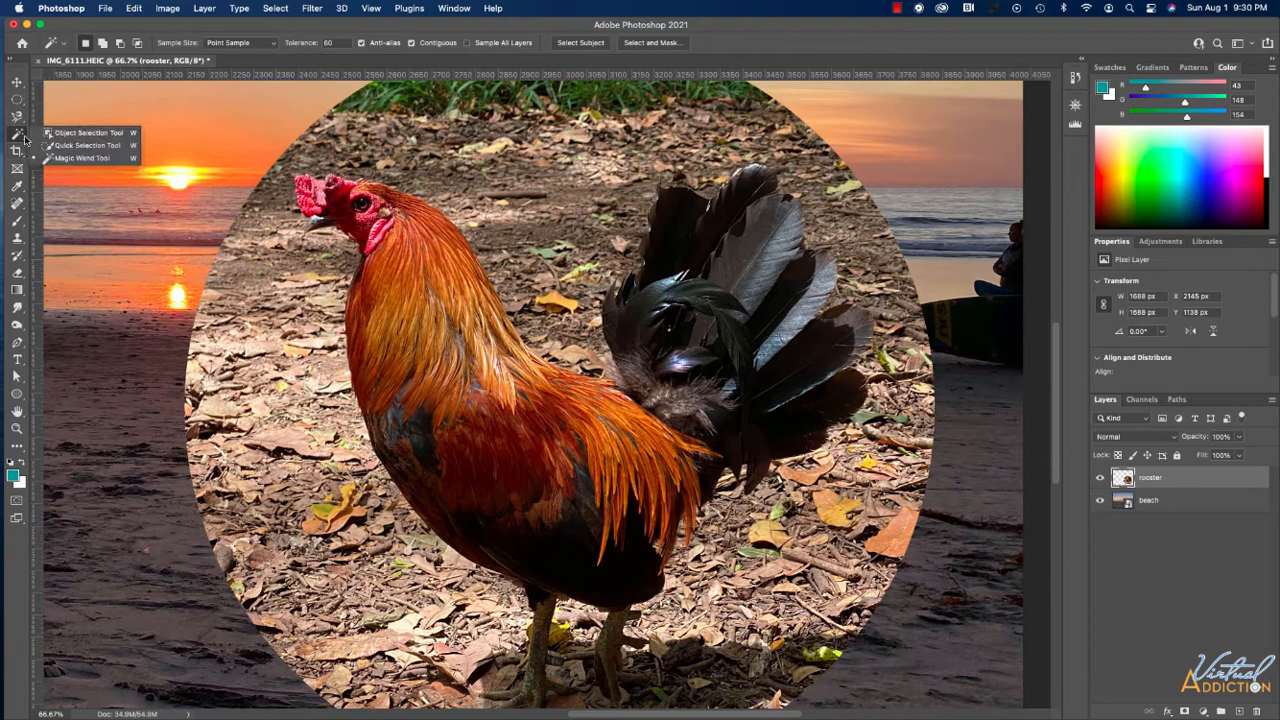
click(75, 138)
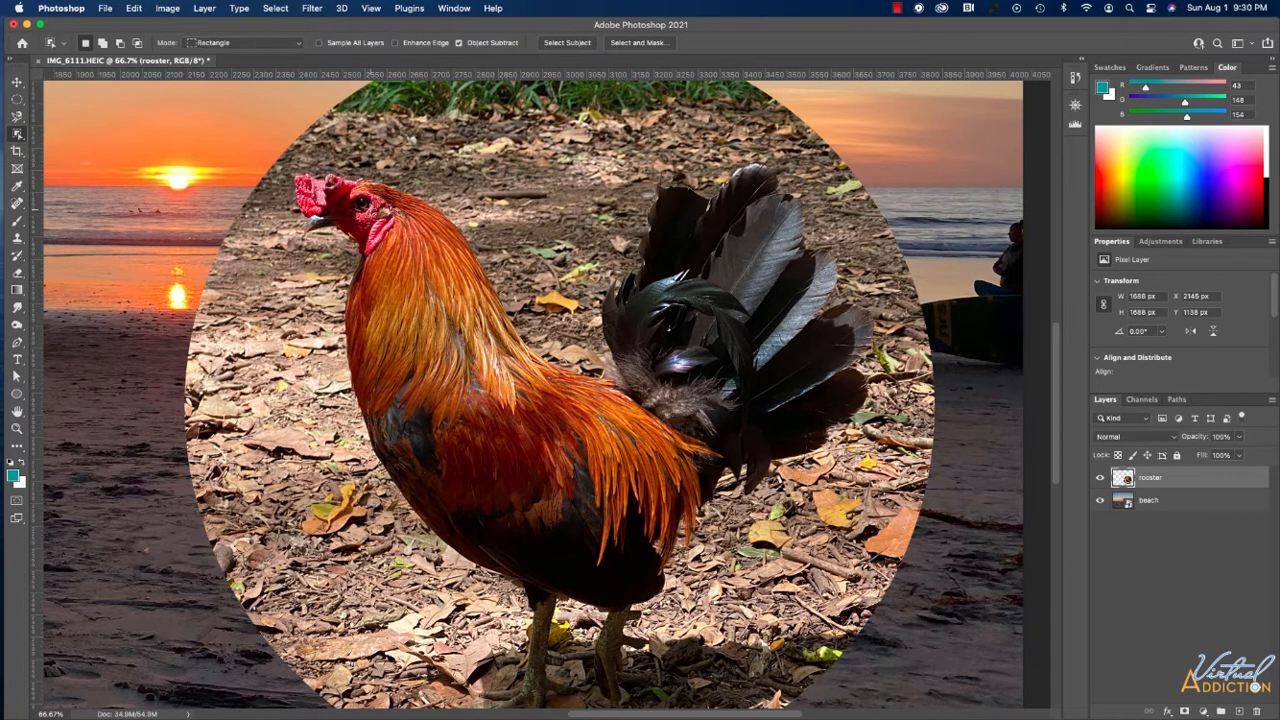
click(246, 46)
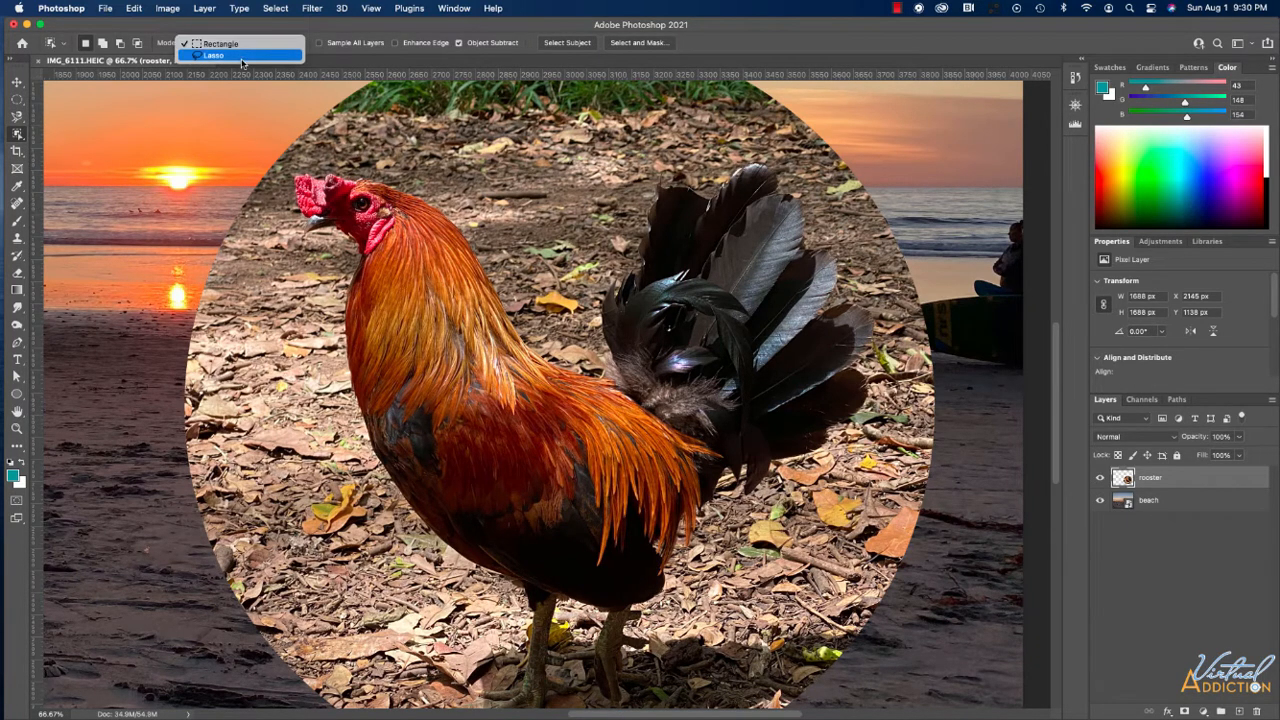
click(242, 58)
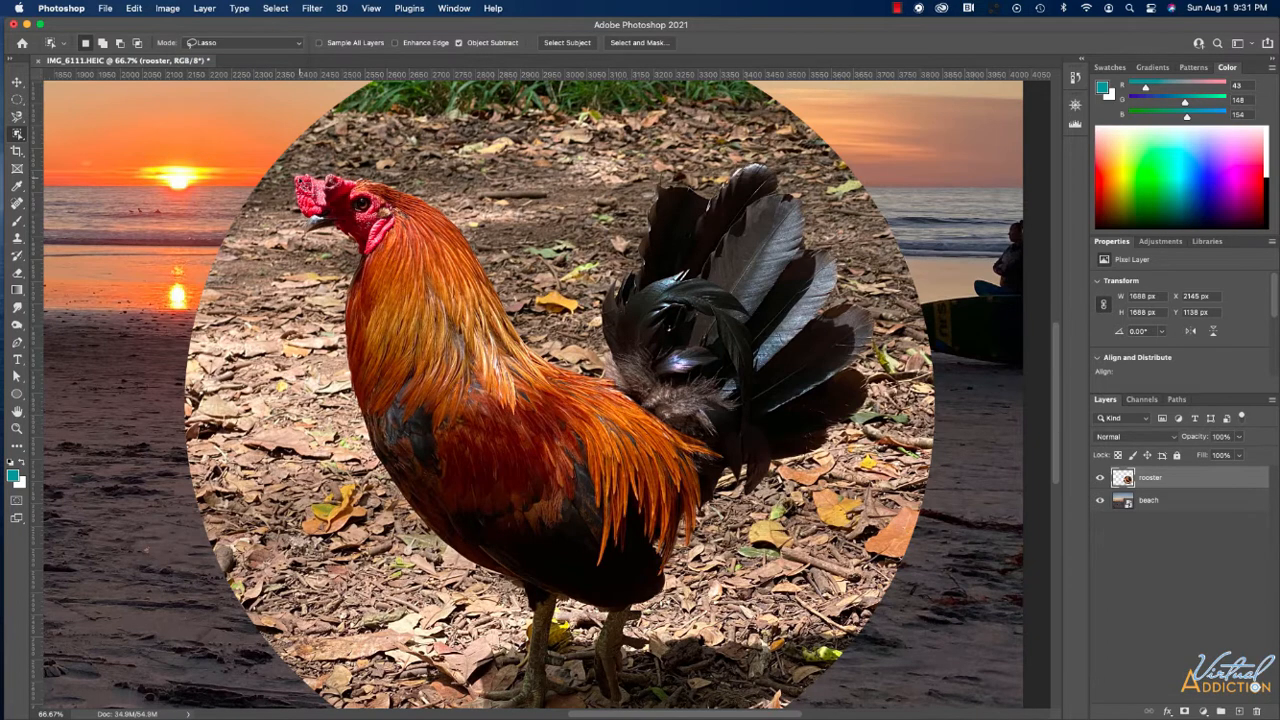
mouse_move(280, 200)
mouse_down()
mouse_move(340, 285)
mouse_move(345, 430)
mouse_move(380, 495)
mouse_move(520, 615)
mouse_move(565, 628)
mouse_move(640, 618)
mouse_move(860, 452)
mouse_move(885, 415)
mouse_move(891, 312)
mouse_move(785, 168)
mouse_move(665, 165)
mouse_move(636, 188)
mouse_move(578, 336)
mouse_move(558, 336)
mouse_move(536, 324)
mouse_move(479, 200)
mouse_move(380, 150)
mouse_move(312, 158)
mouse_up()
Examine the selection edge at 200% along the rooster's back, tail base, neck and head.
scroll(729, 163, down, 1)
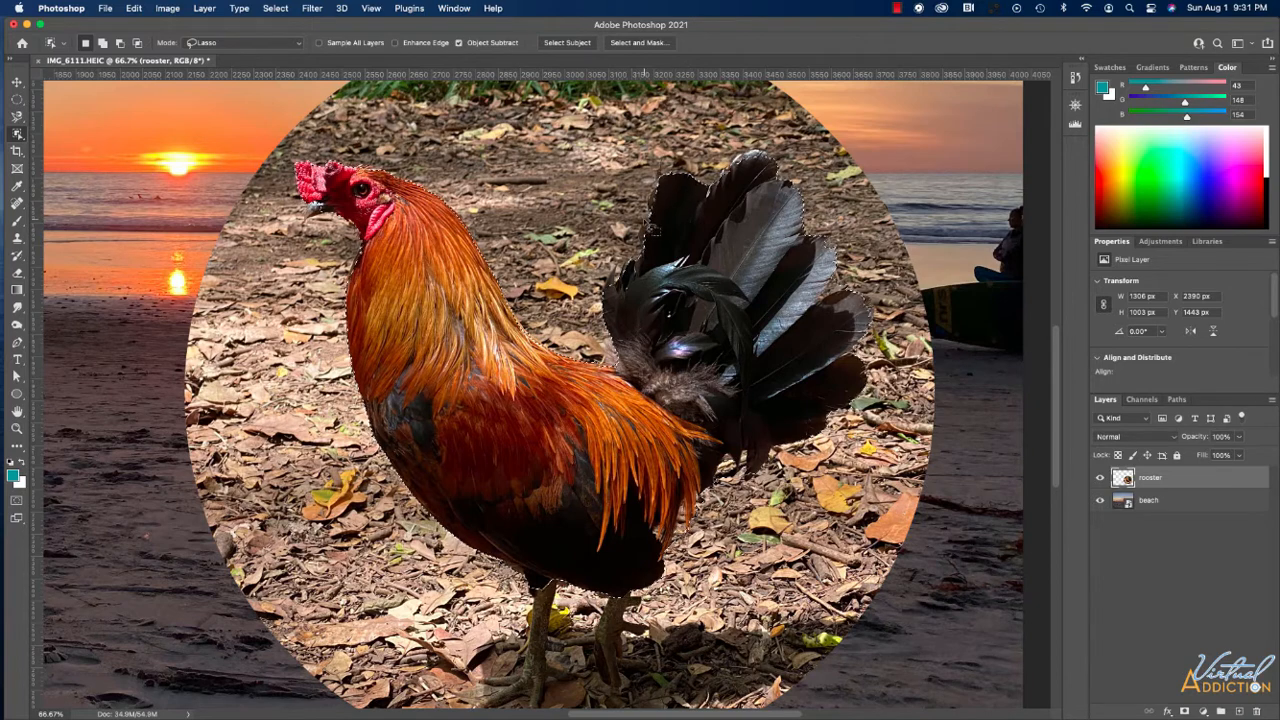
key(super+plus)
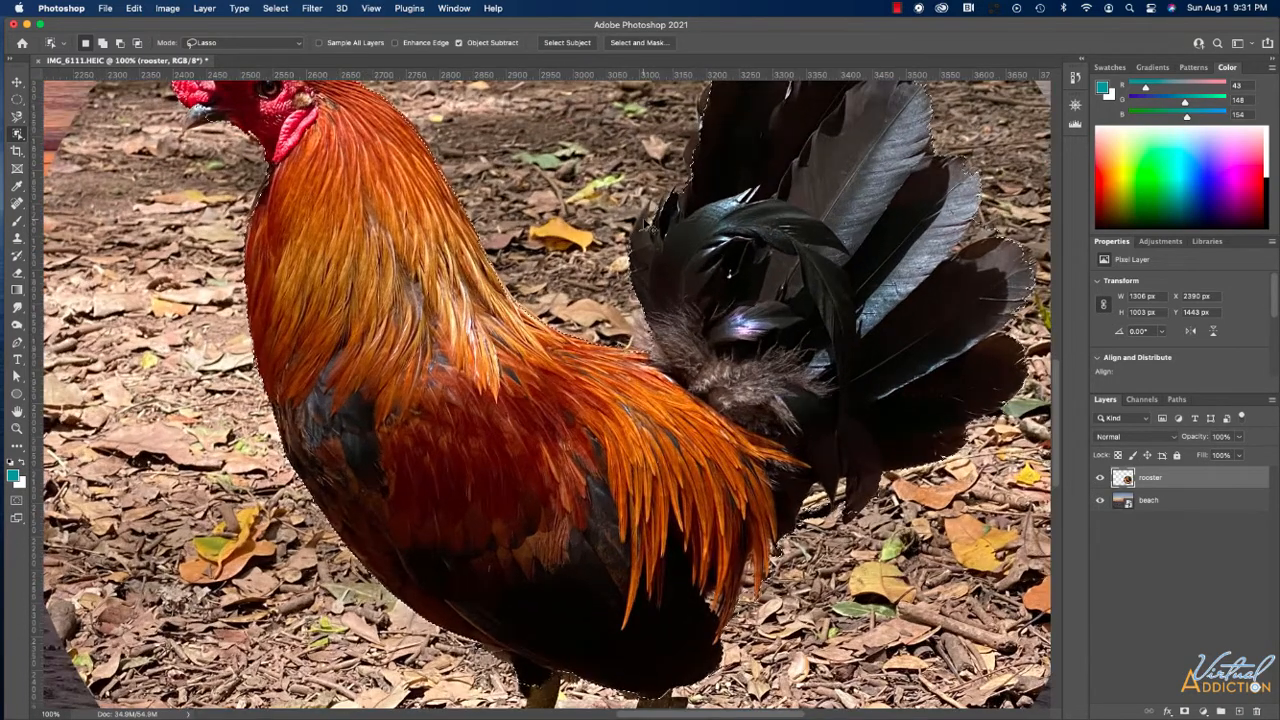
key(super+plus)
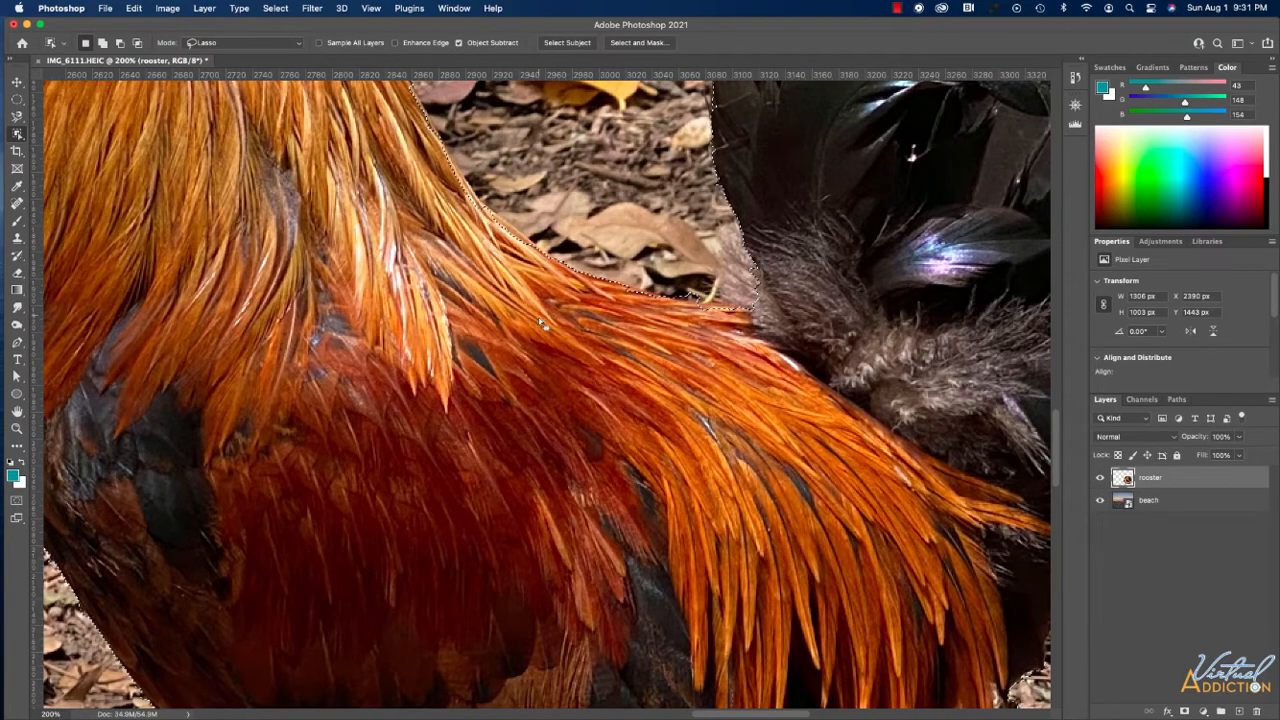
scroll(540, 322, up, 5)
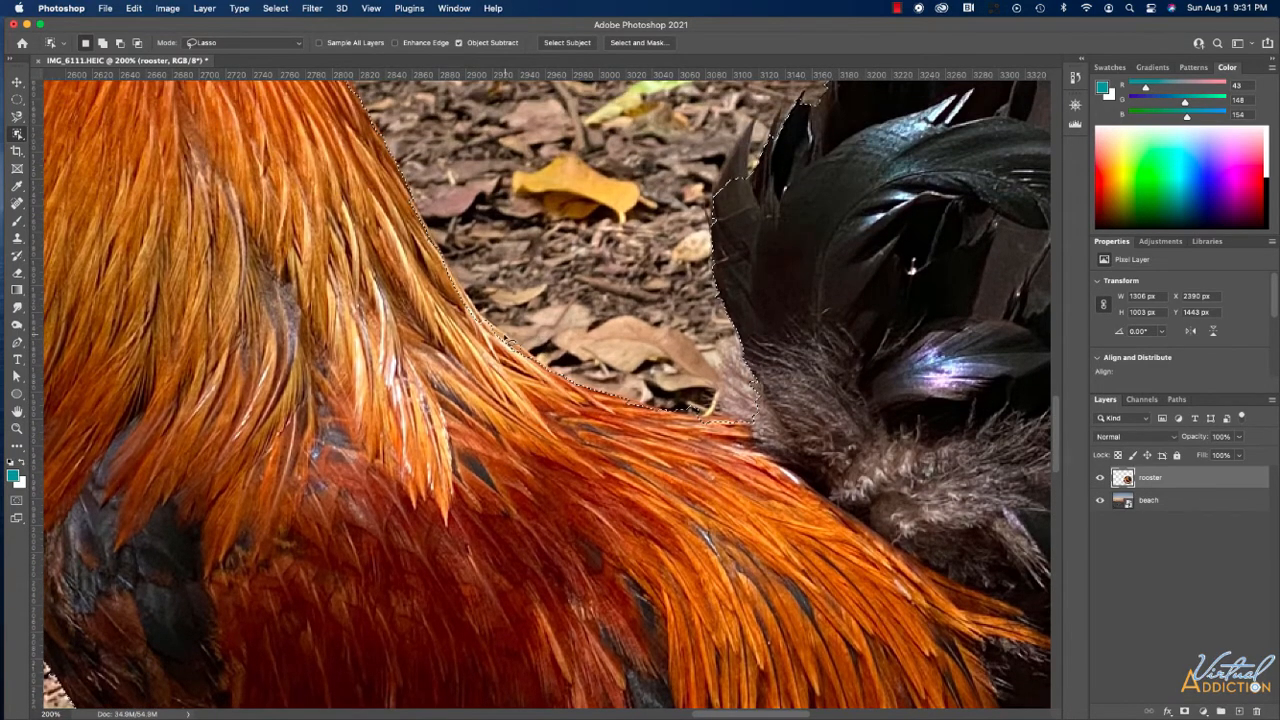
scroll(507, 340, up, 5)
scroll(507, 340, left, 5)
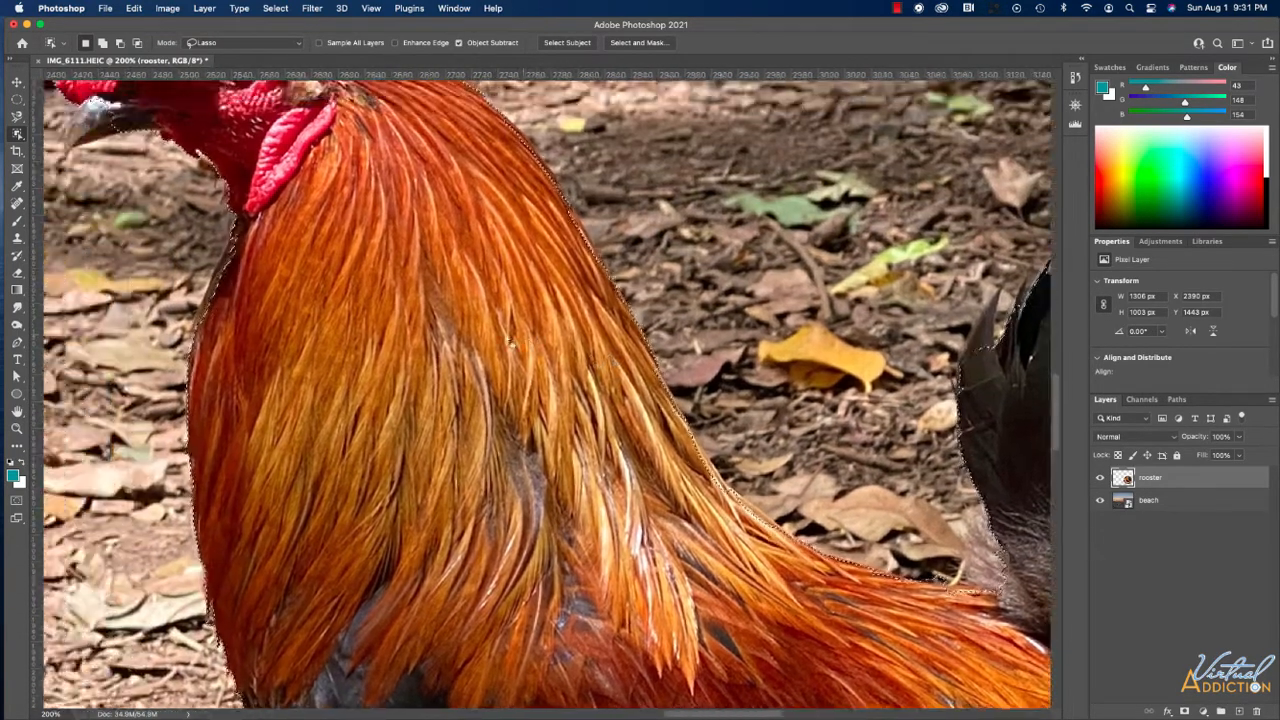
scroll(510, 342, up, 10)
scroll(510, 342, left, 5)
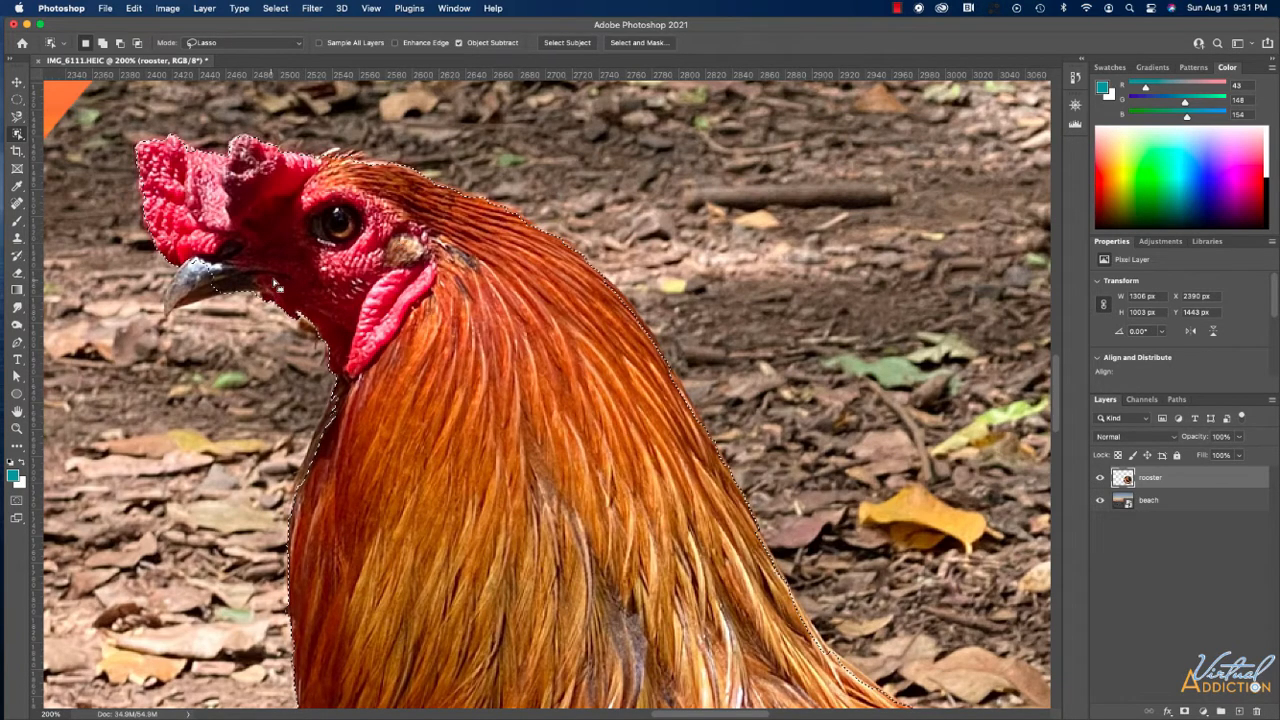
Display the rooster selection as a Quick Mask overlay and inspect it over the whole rooster and around the head.
click(16, 501)
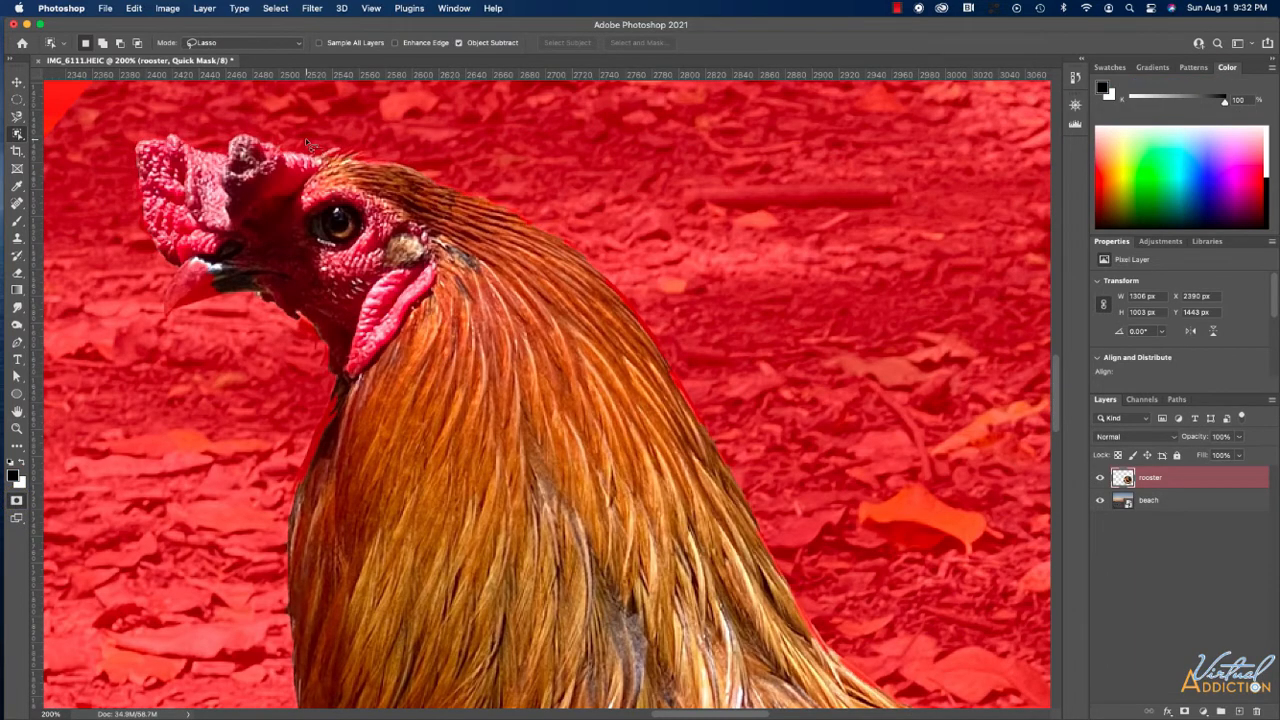
key(super+minus)
key(super+minus)
key(super+minus)
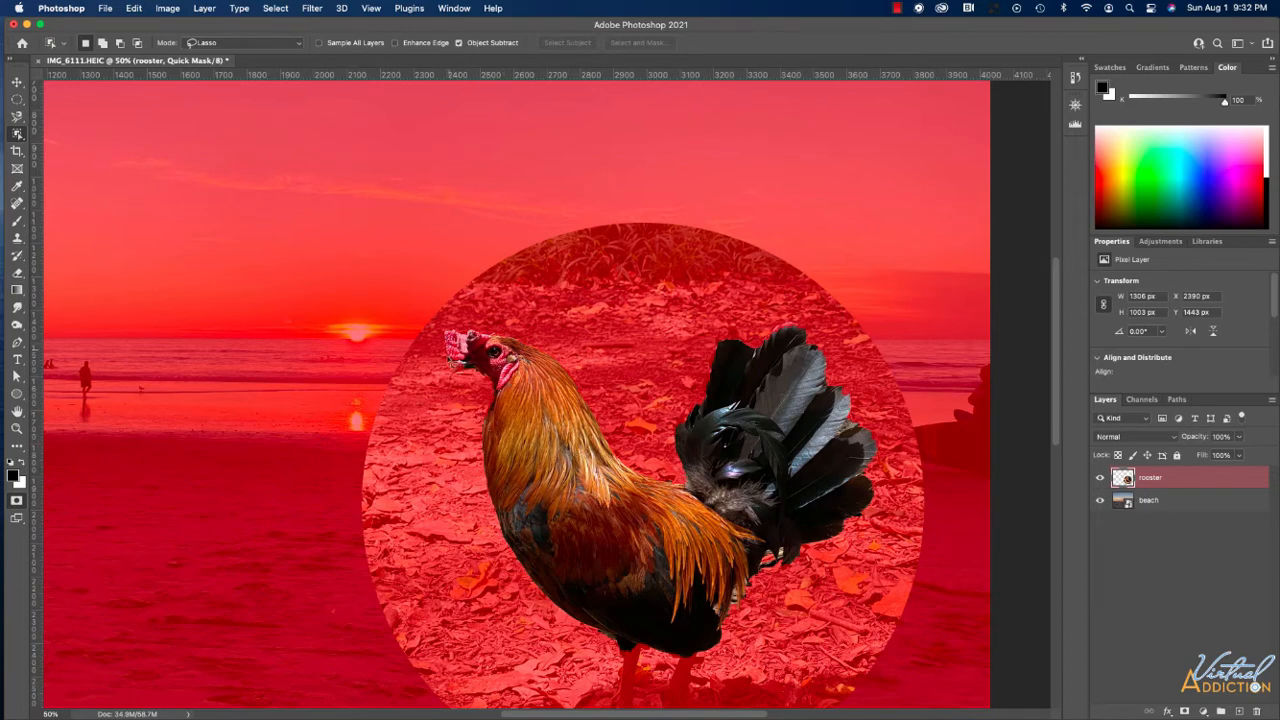
key(super+plus)
key(super+plus)
key(super+plus)
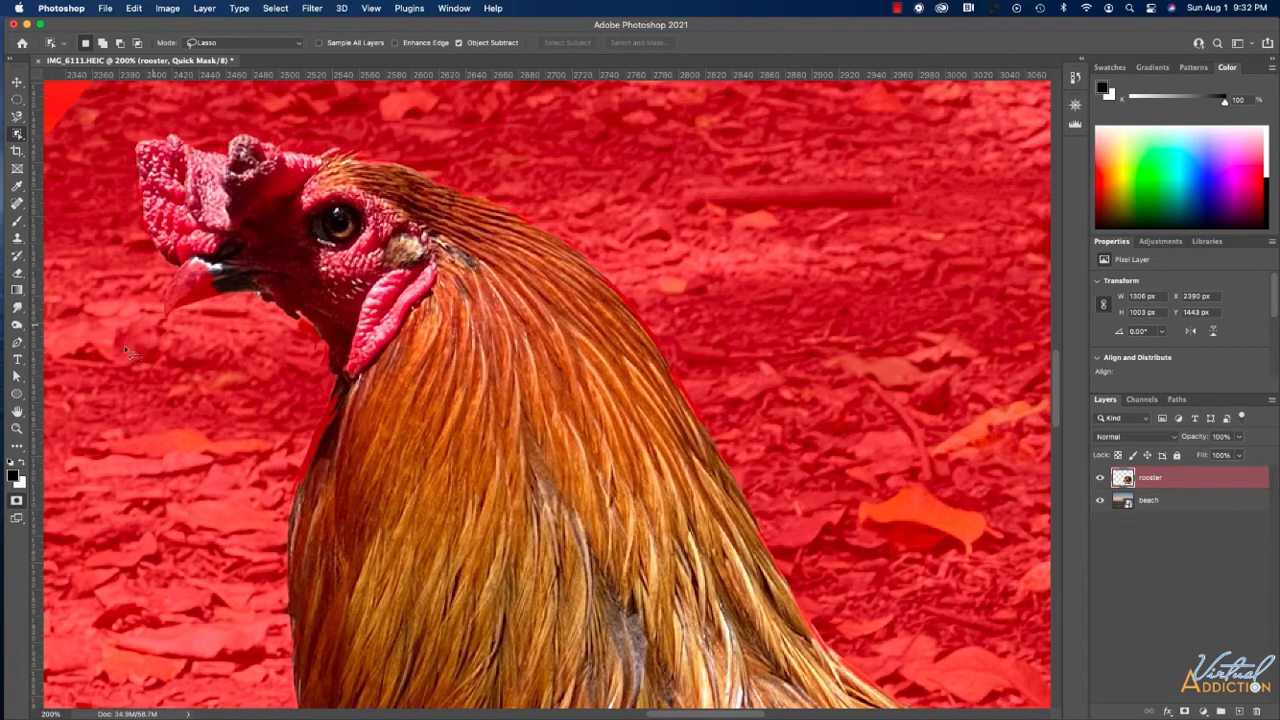
Change the Quick Mask overlay color to green (00ff3c) and display the rooster selection in Quick Mask mode again.
click(16, 503)
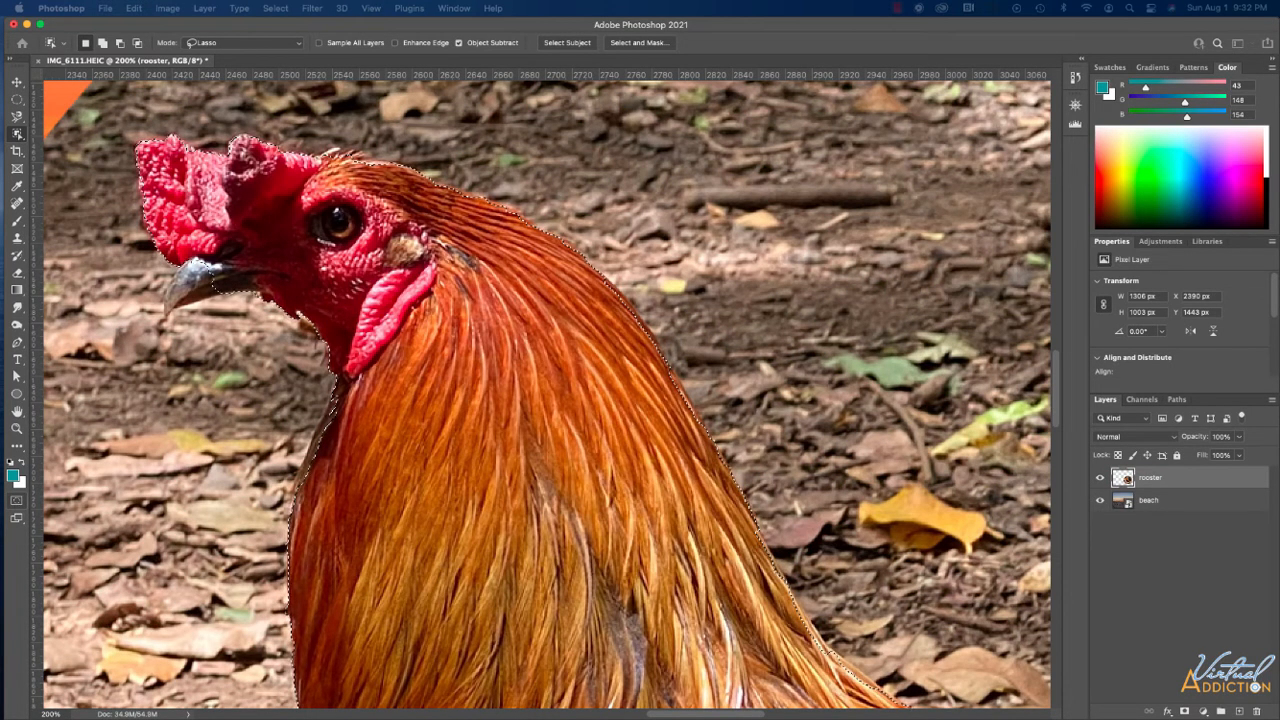
double_click(16, 503)
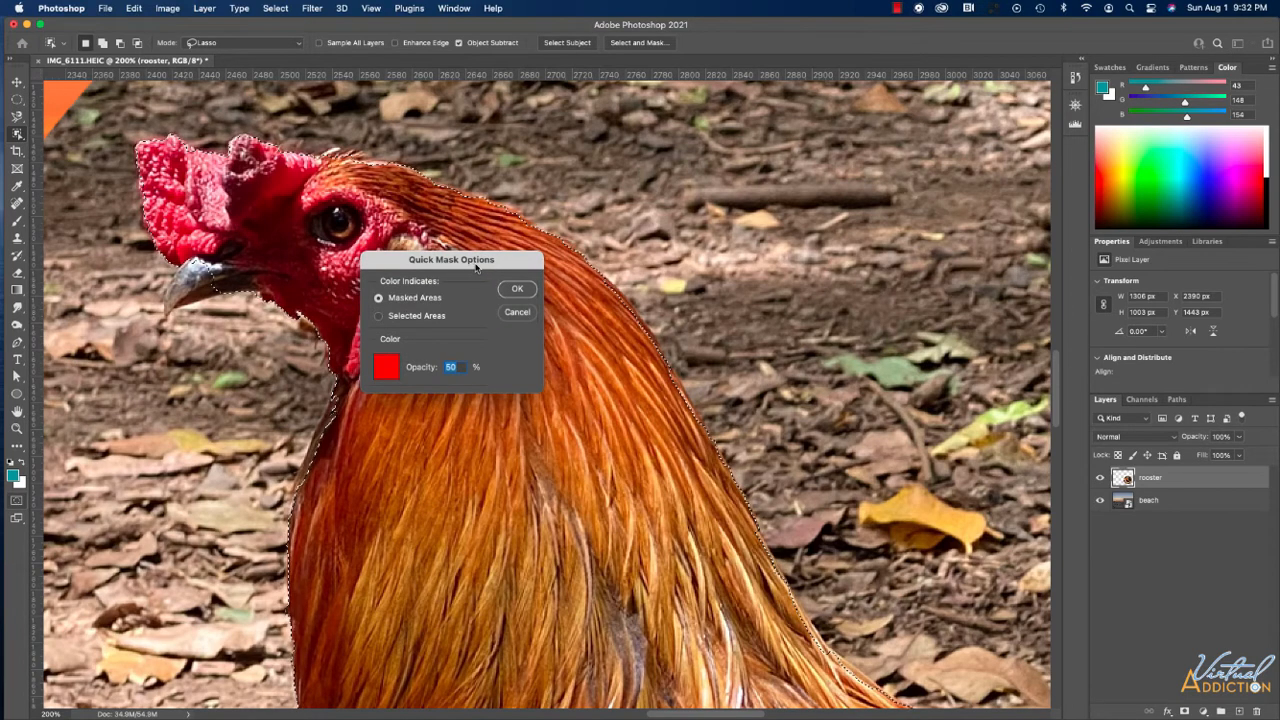
click(385, 368)
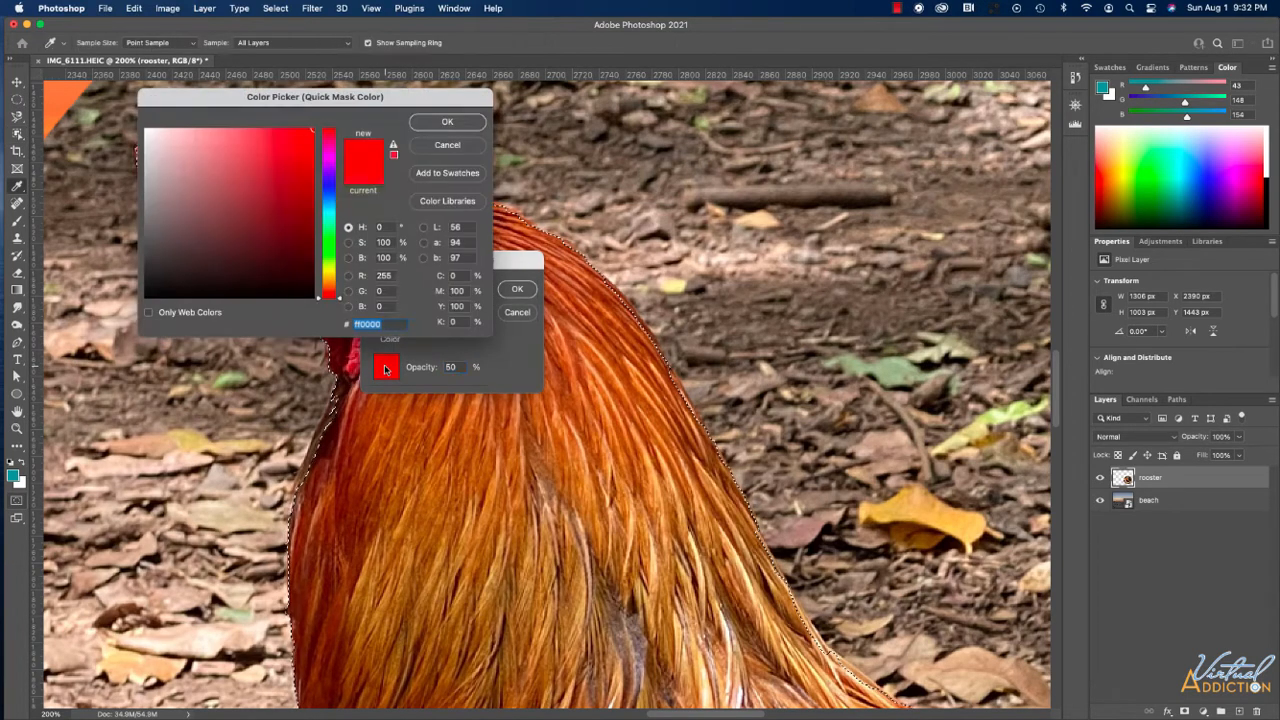
click(328, 236)
click(445, 124)
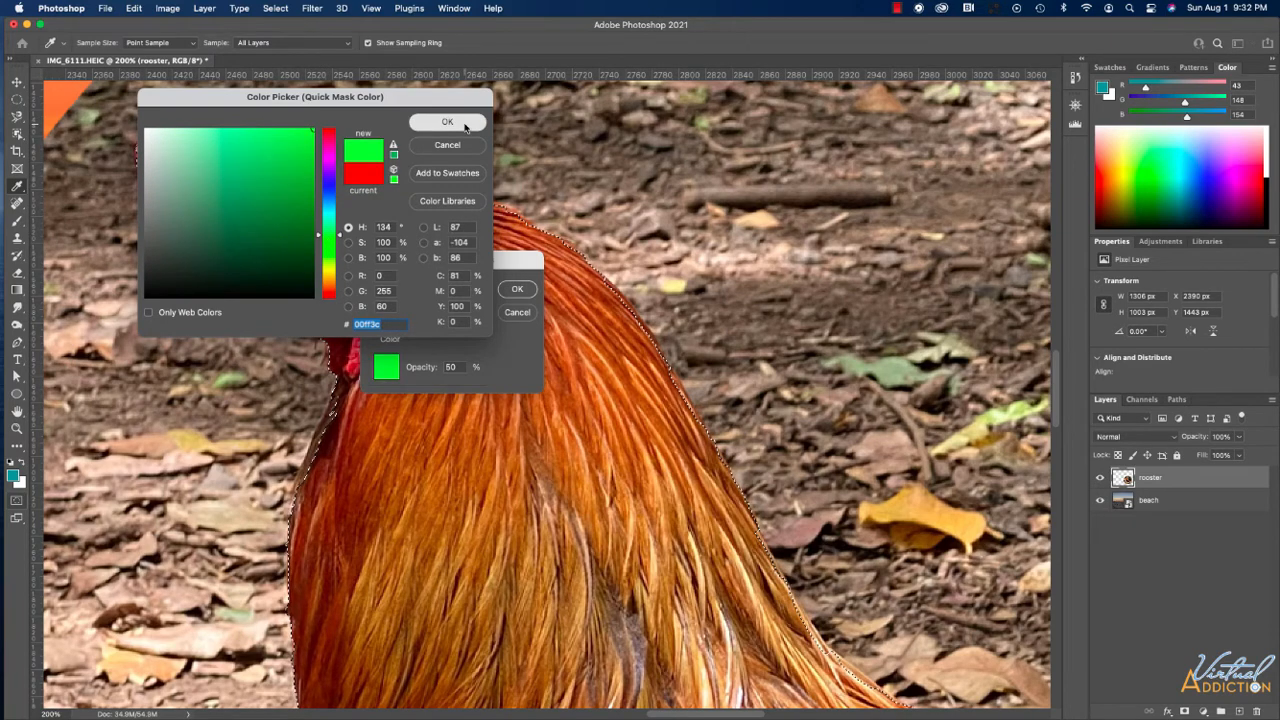
click(517, 289)
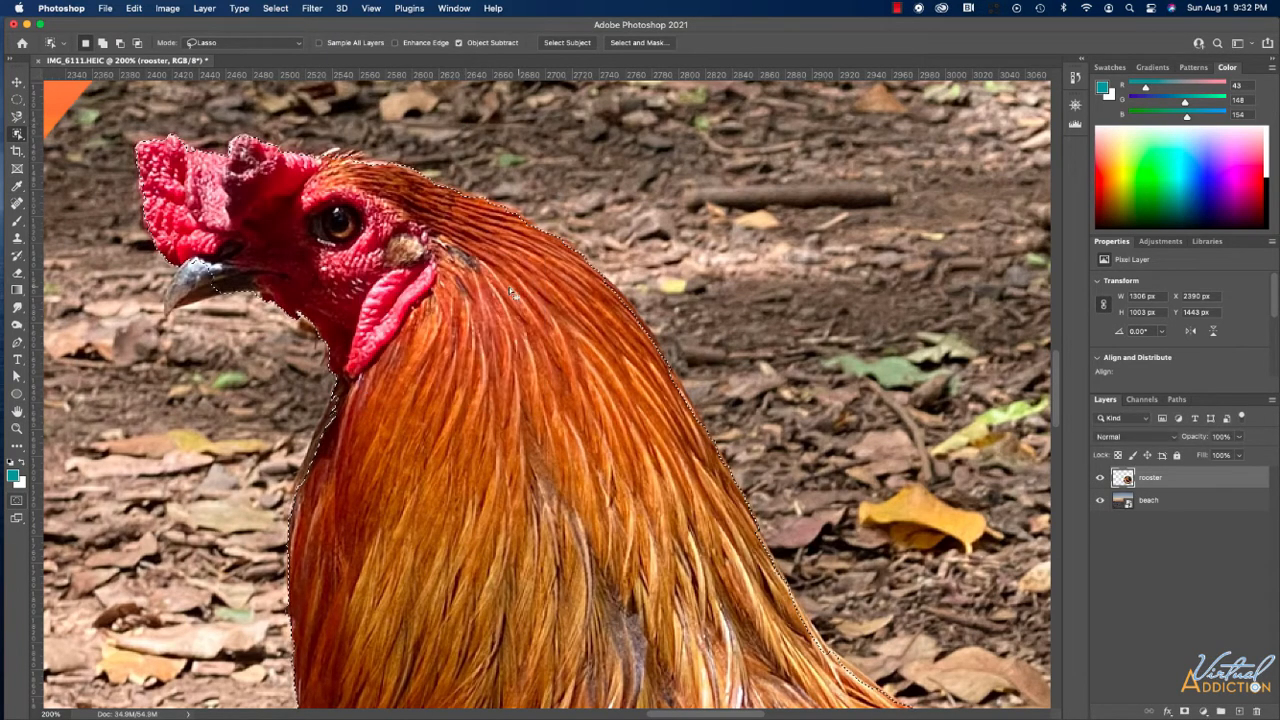
click(16, 505)
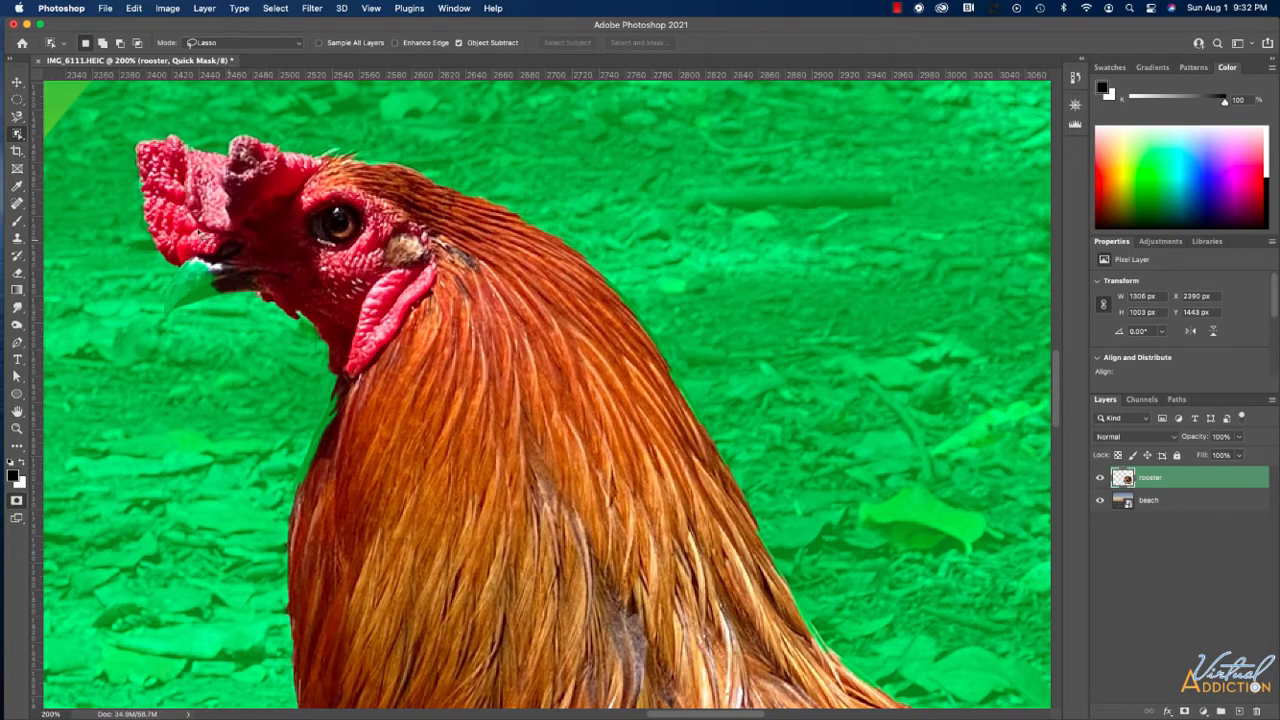
Try masking parts of the rooster's cheek and wattle with a 20 px black brush, and undo both strokes.
click(18, 228)
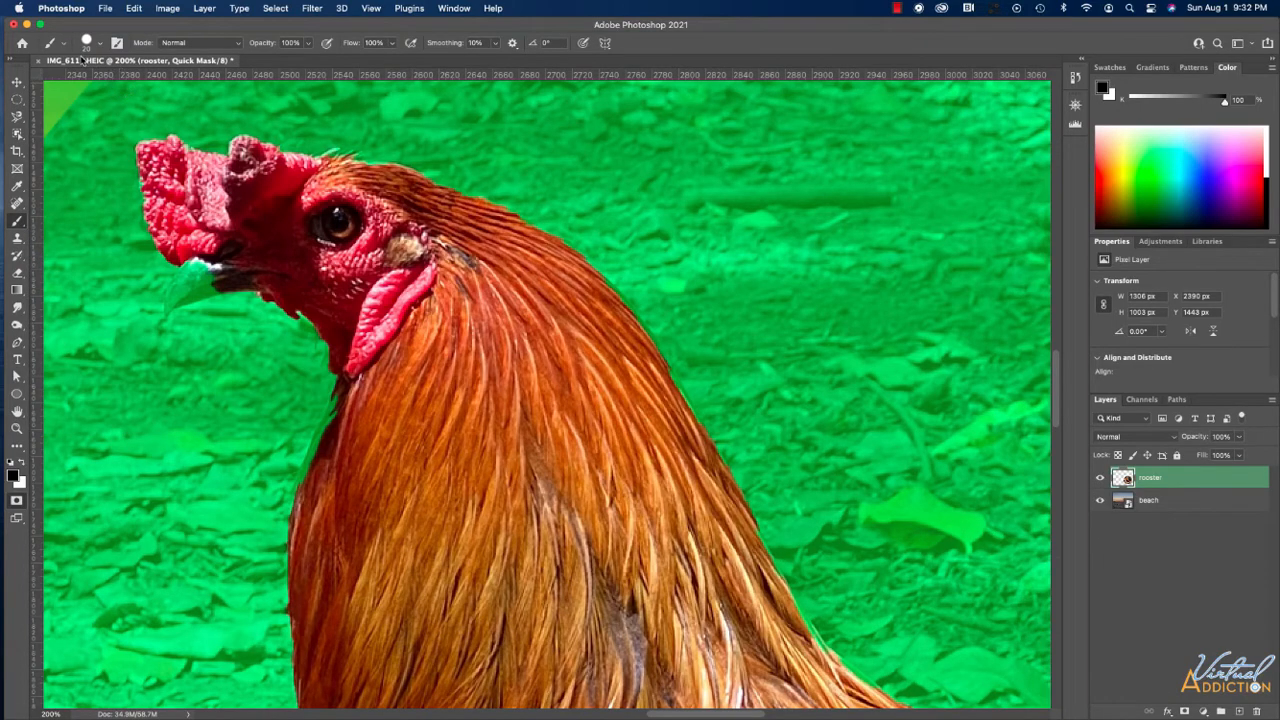
click(100, 44)
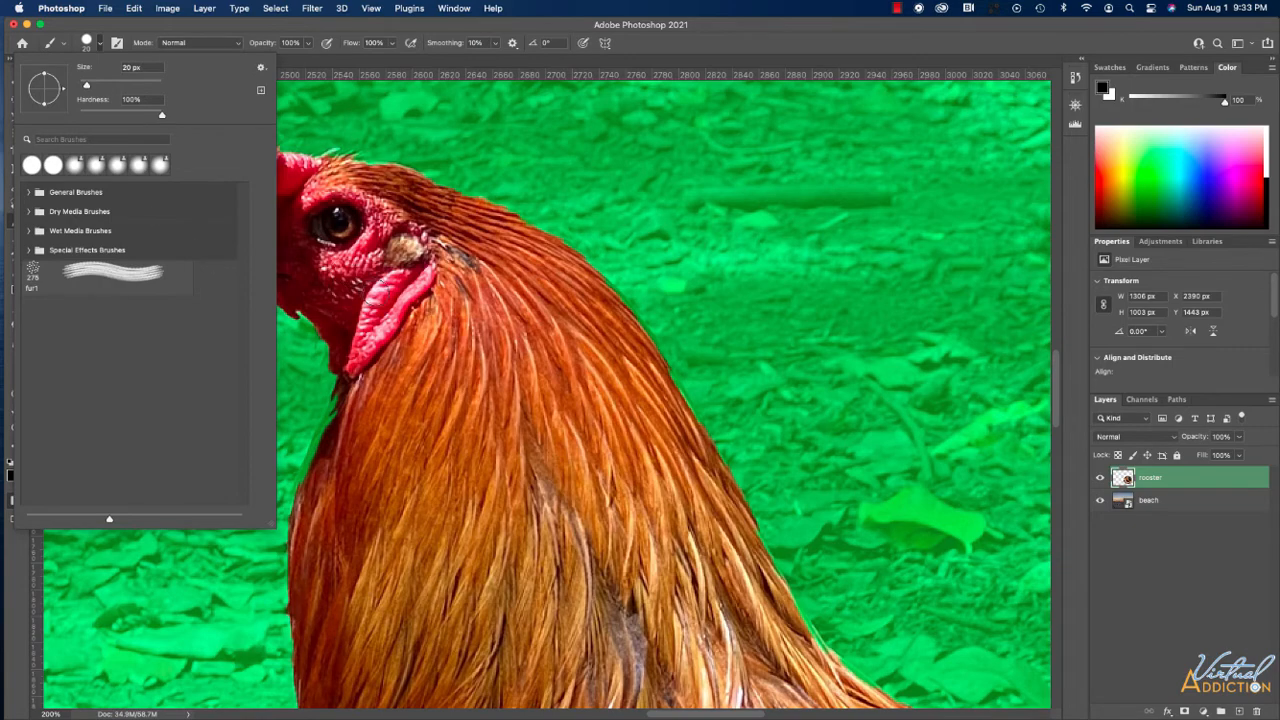
click(375, 290)
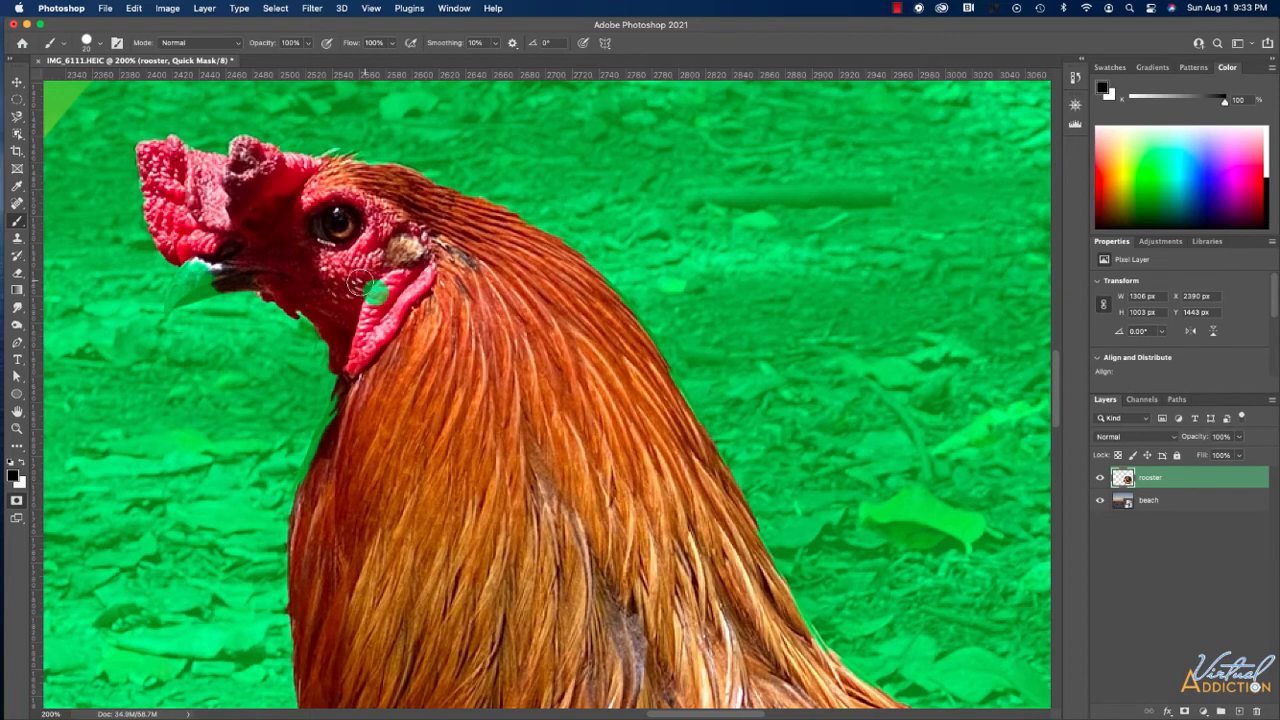
drag(352, 268, 411, 313)
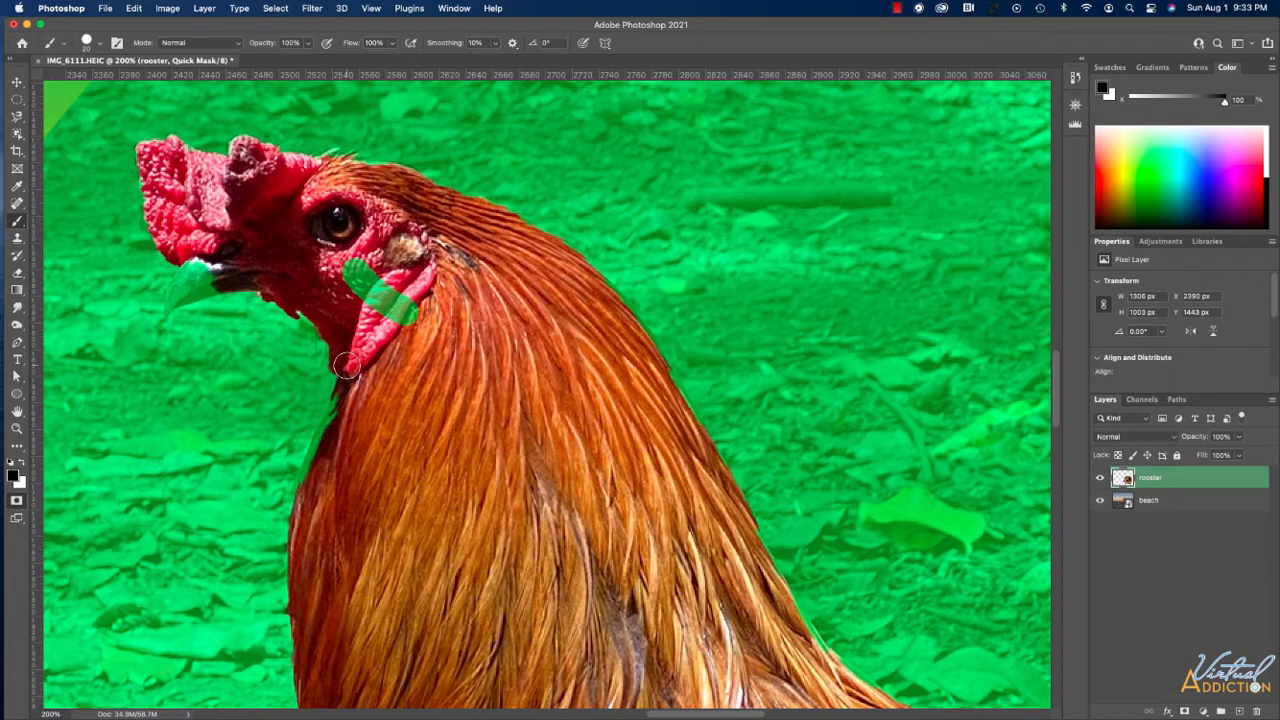
key(super+z)
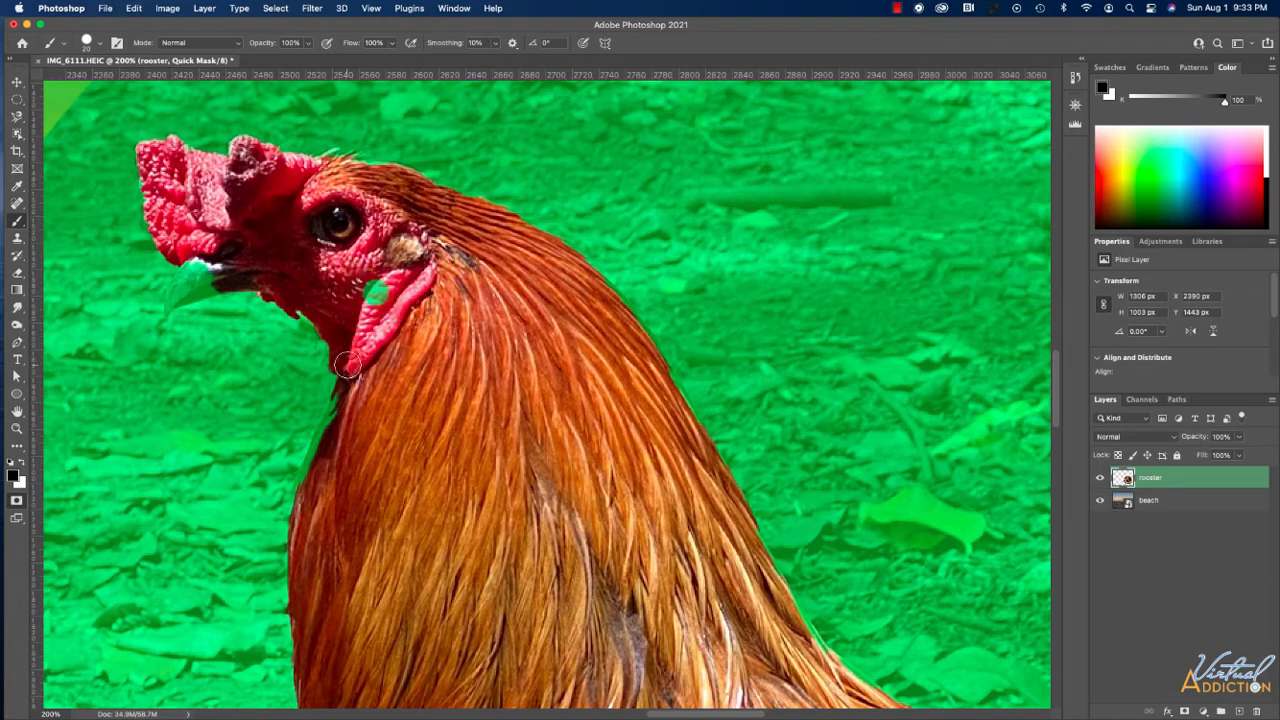
key(super+z)
Set white as the foreground color and brush the upper beak and the dark throat feathers below the wattle into the selection.
click(22, 464)
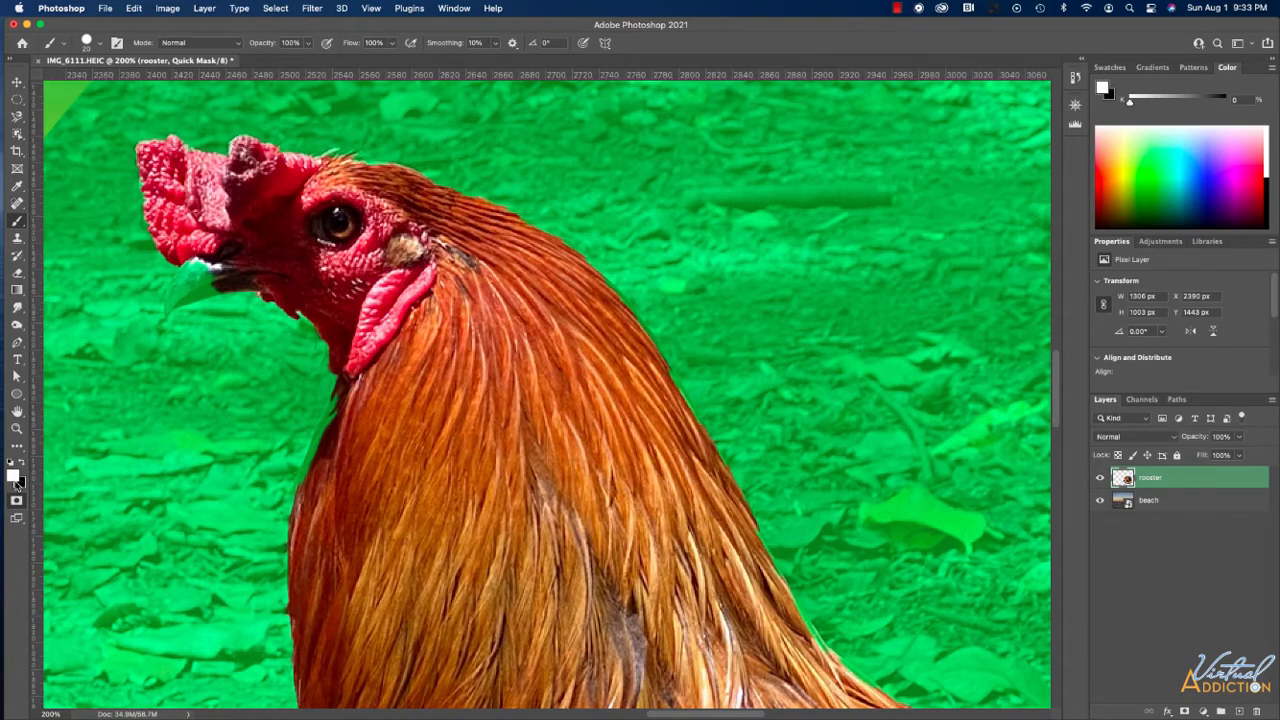
mouse_move(210, 278)
mouse_down()
mouse_move(197, 282)
mouse_move(214, 283)
mouse_move(209, 262)
mouse_move(190, 284)
mouse_up()
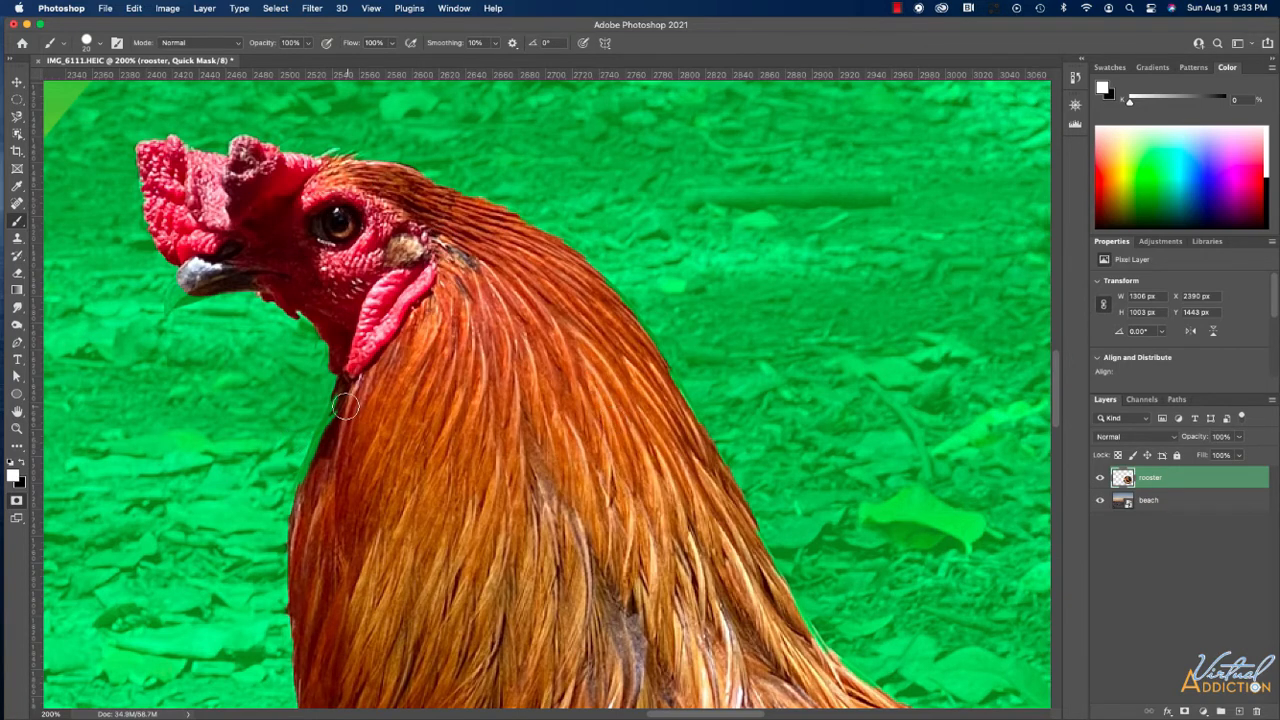
drag(346, 402, 309, 492)
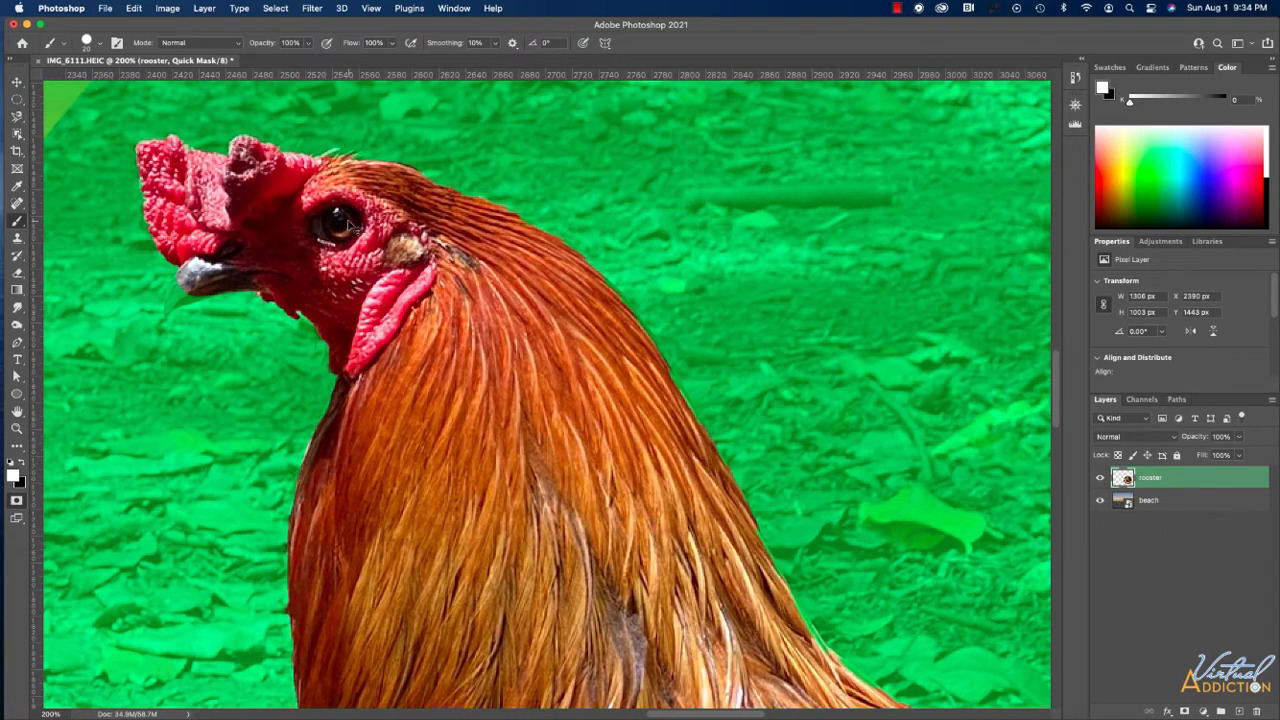
Extend the selection over the front and lower edge of the beak with the 20 px white brush at 400% zoom.
key(super+equal)
key(super+equal)
scroll(306, 207, left, 10)
scroll(306, 207, up, 4)
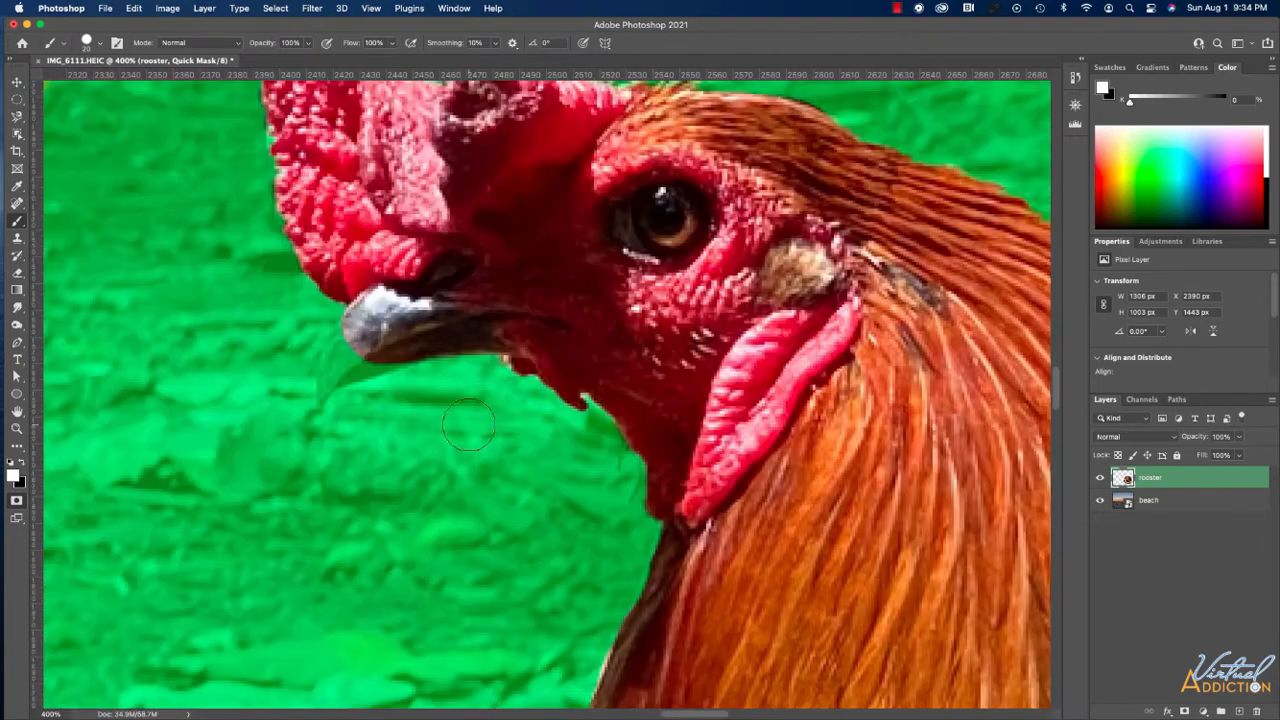
click(358, 343)
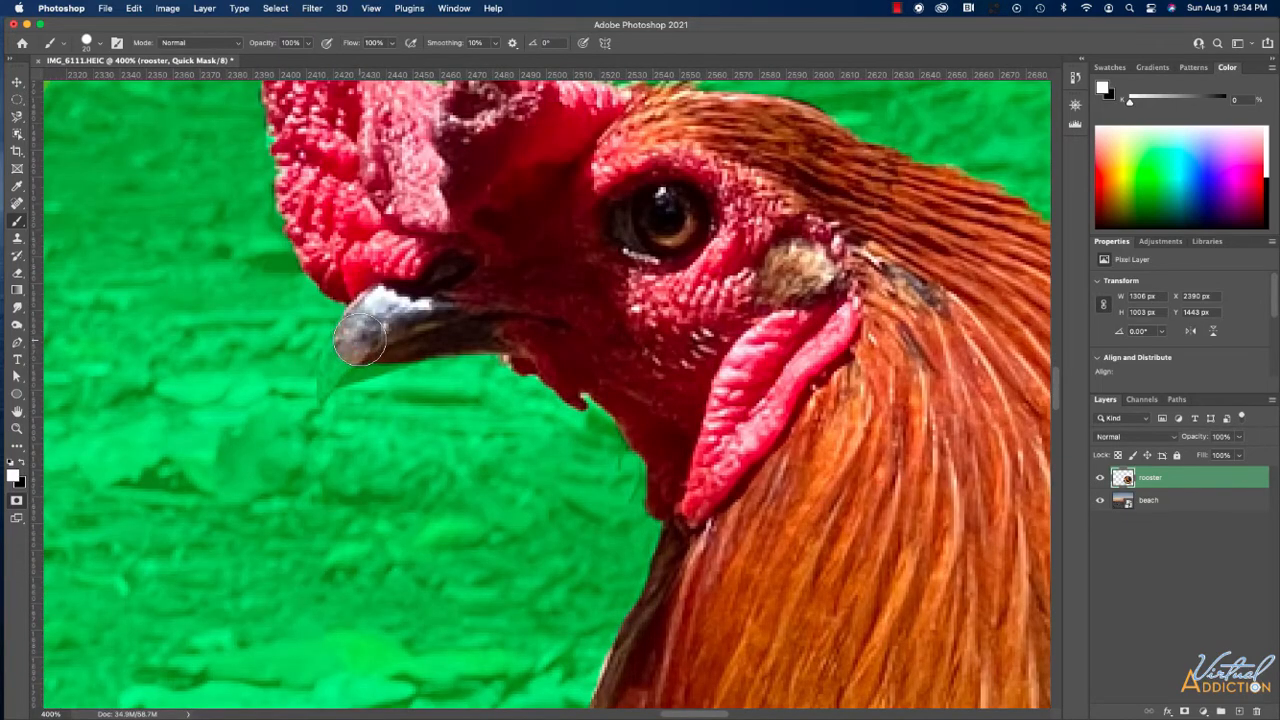
mouse_move(358, 343)
mouse_down()
mouse_move(352, 352)
mouse_move(401, 340)
mouse_up()
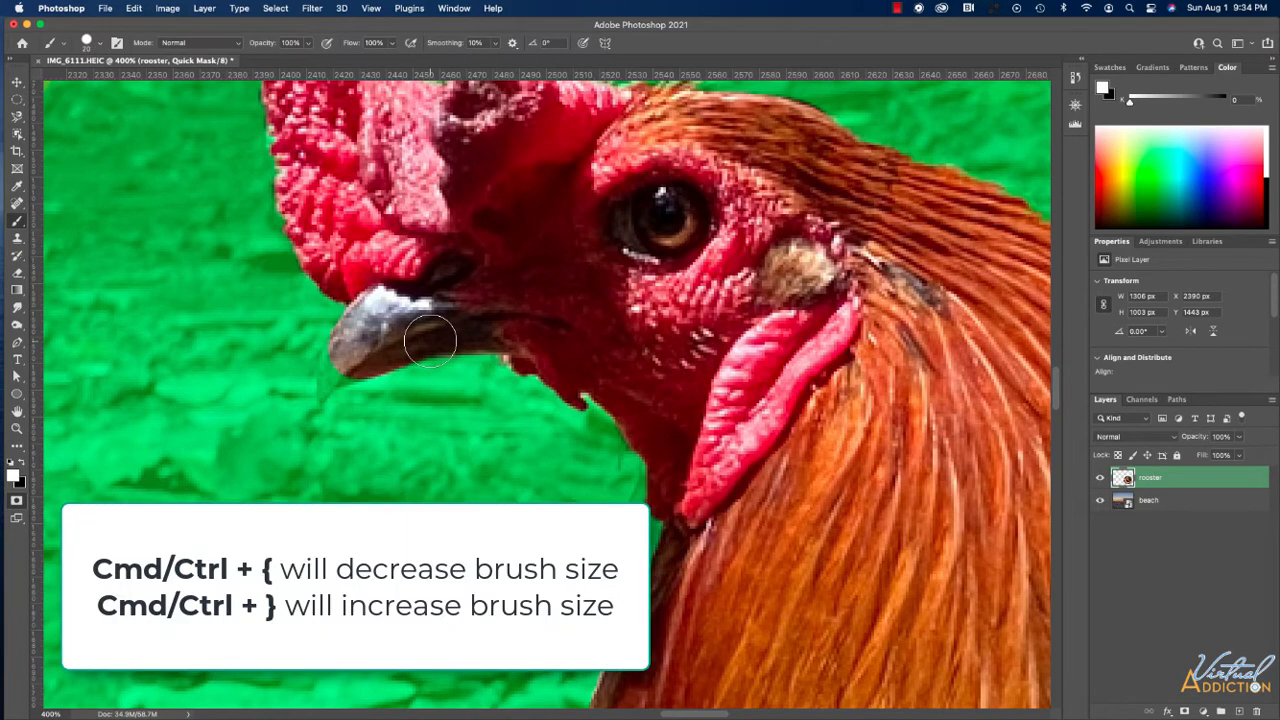
Reduce the brush size and paint the beak's pointed tip into the selection with white.
key(bracketleft)
key(bracketleft)
key(bracketleft)
mouse_move(334, 371)
mouse_down()
mouse_move(327, 380)
mouse_move(329, 364)
mouse_up()
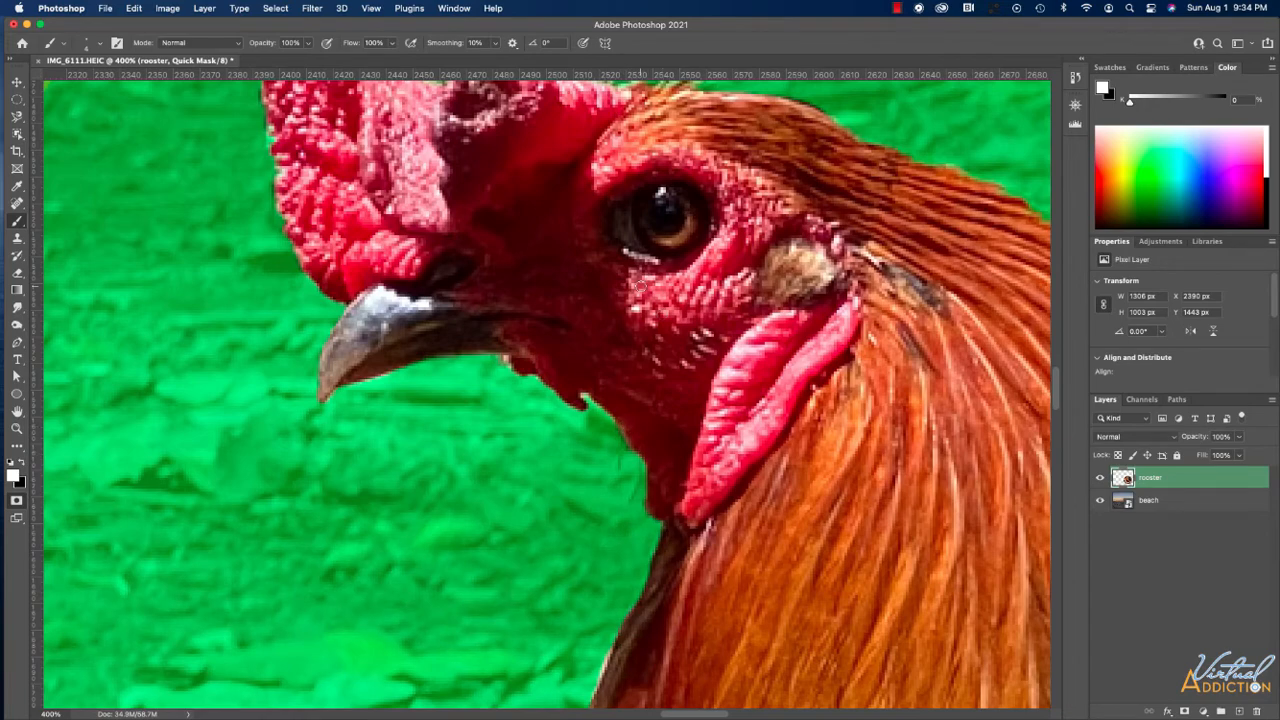
Paint the missed feather edges along the back of the head and the upper neck into the selection with the small white brush.
drag(590, 193, 511, 399)
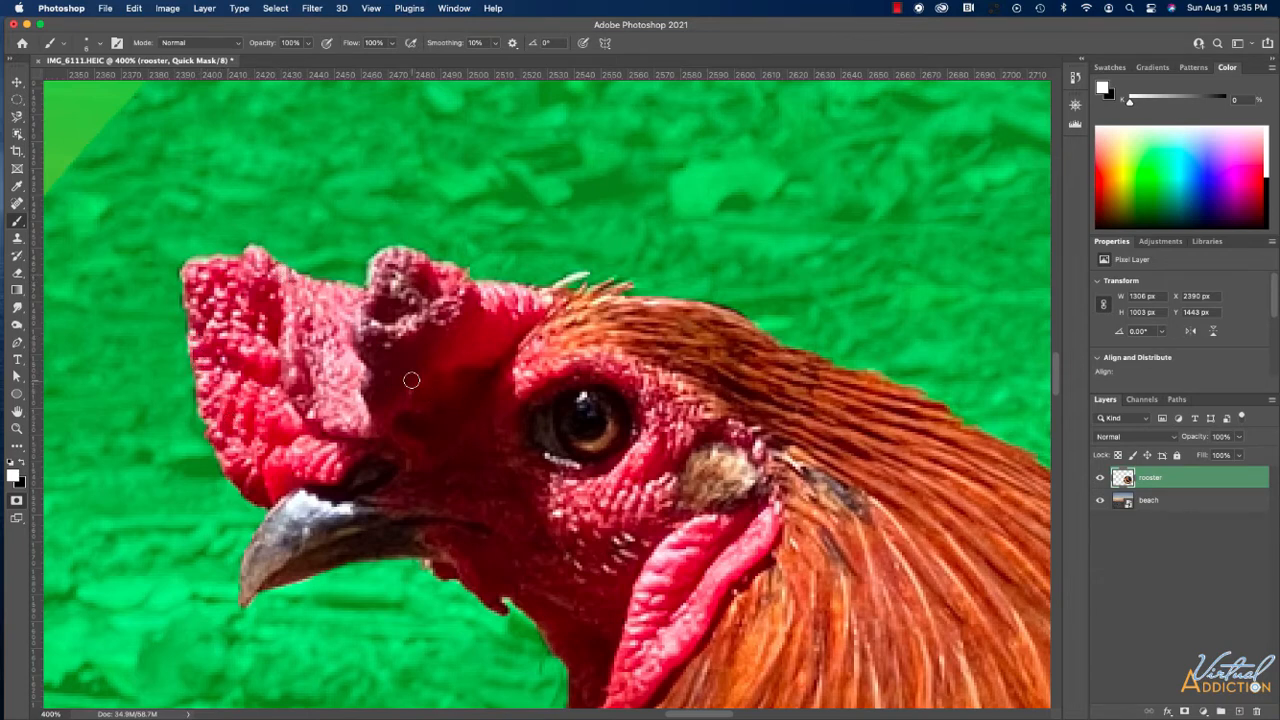
scroll(466, 429, down, 5)
scroll(466, 429, right, 5)
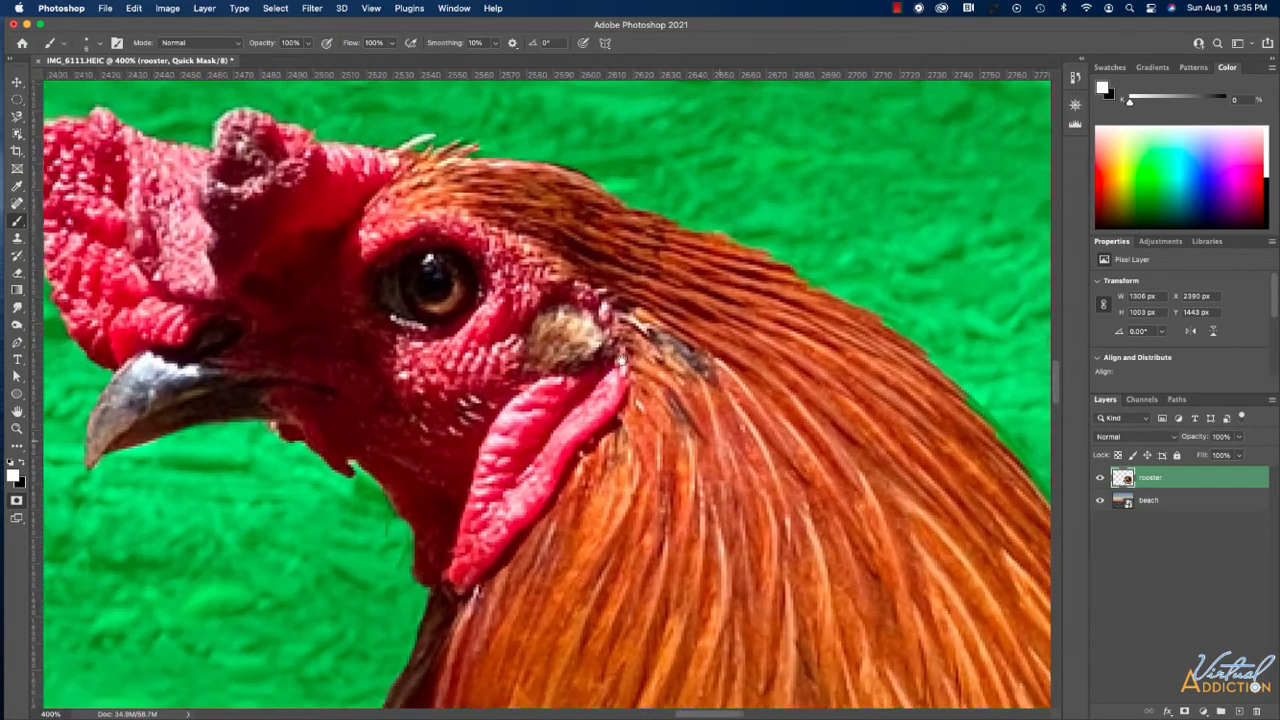
scroll(573, 87, down, 3)
scroll(573, 87, right, 3)
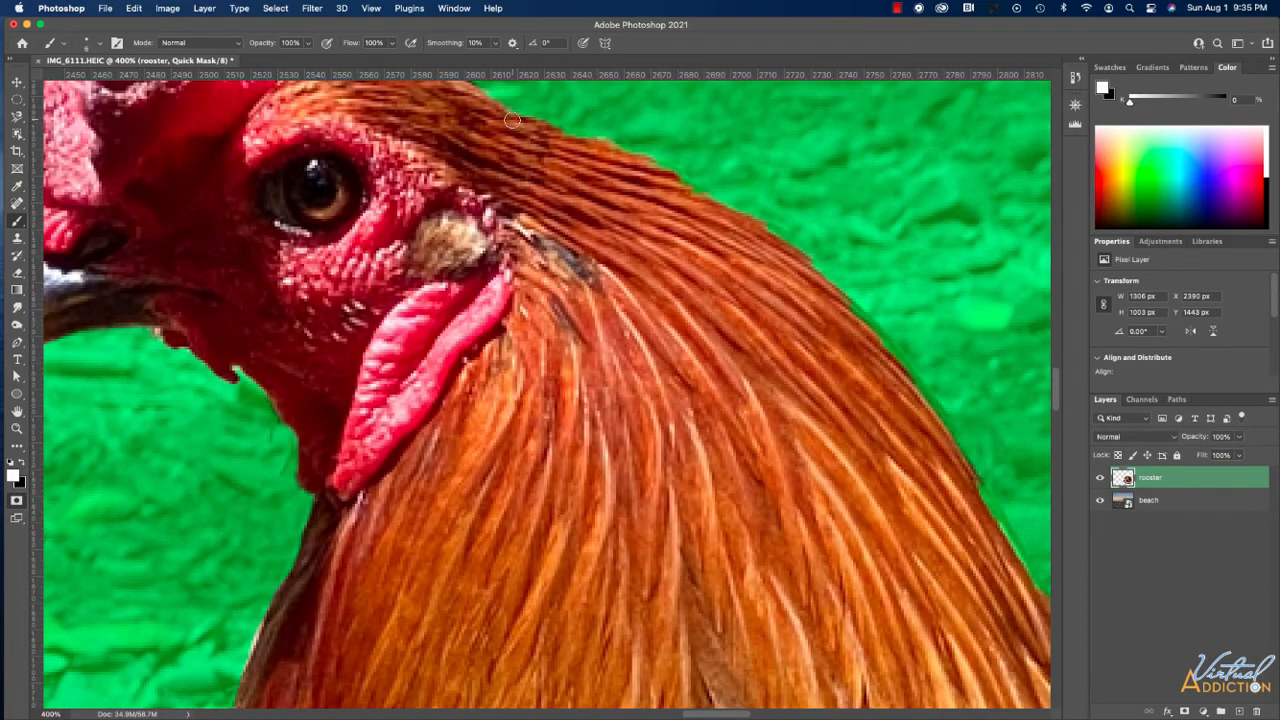
drag(512, 120, 594, 142)
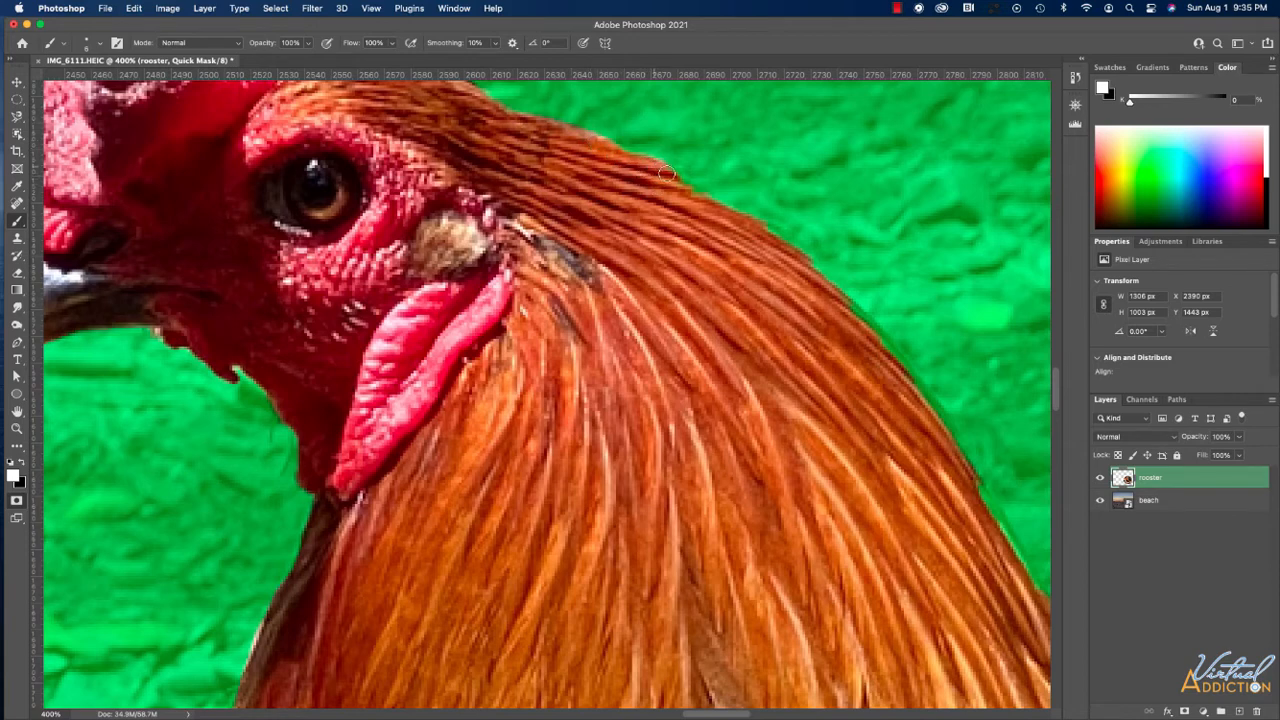
drag(666, 173, 697, 193)
drag(763, 231, 866, 335)
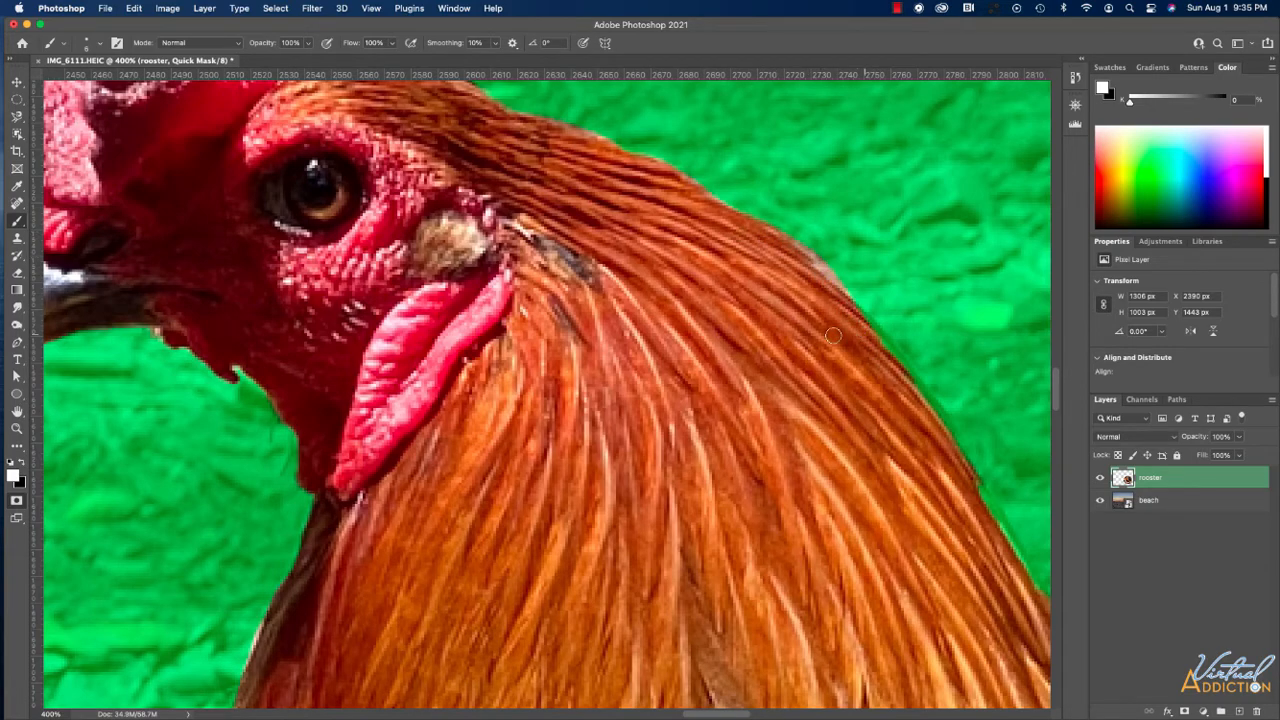
Continue painting the missed feather edges into the selection down the rear of the neck and along the back toward the tail.
drag(775, 365, 606, 277)
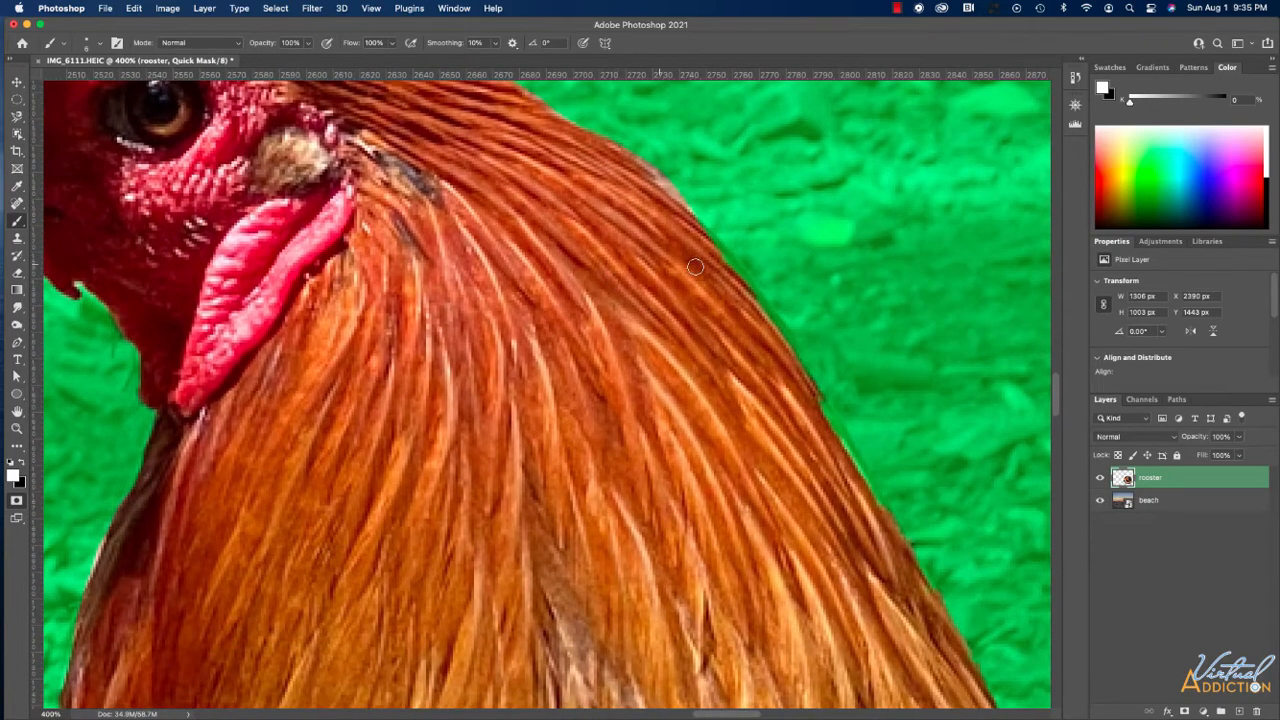
mouse_move(689, 220)
mouse_down()
mouse_move(758, 312)
mouse_move(707, 331)
mouse_move(546, 272)
mouse_up()
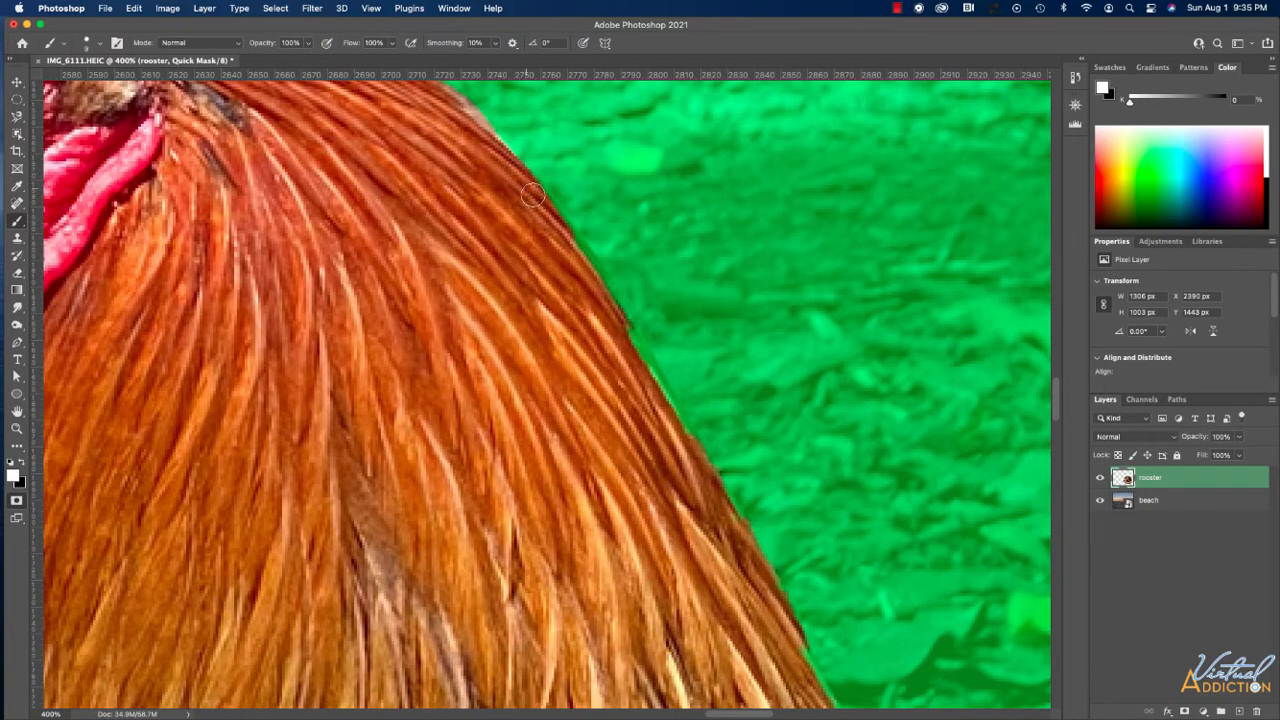
mouse_move(545, 209)
mouse_down()
mouse_move(695, 478)
mouse_move(632, 506)
mouse_move(469, 277)
mouse_up()
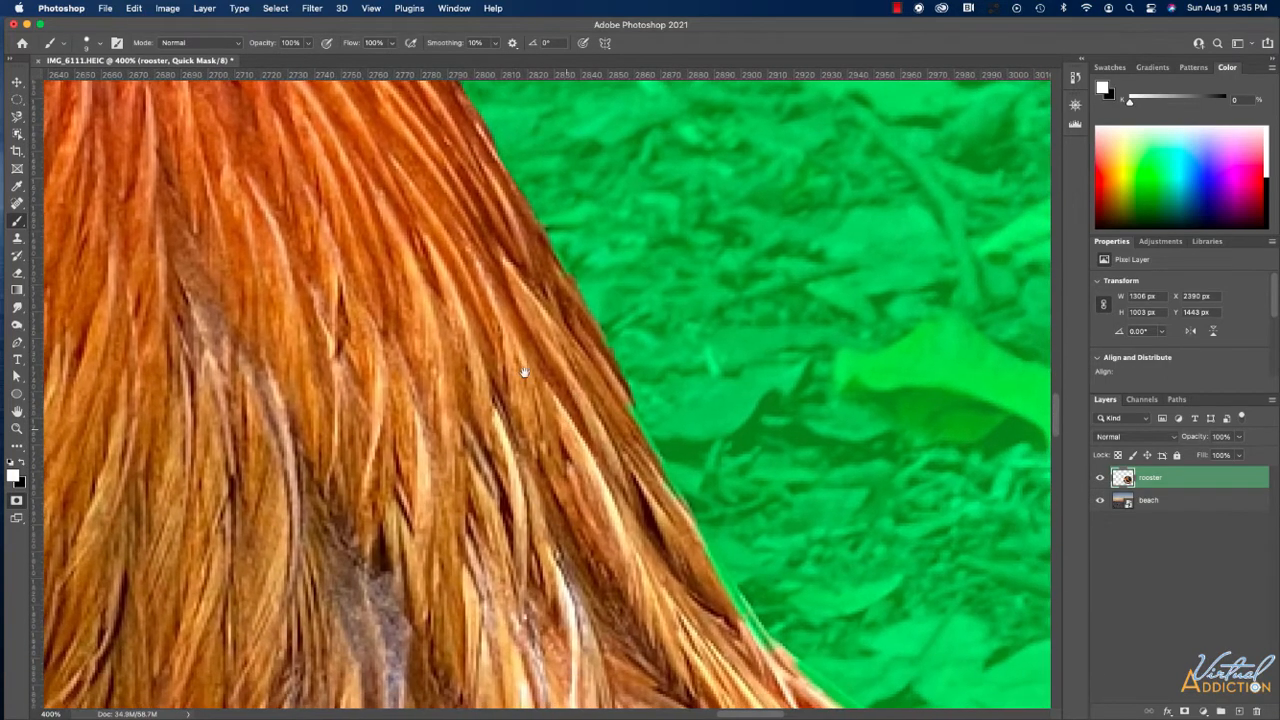
mouse_move(691, 416)
mouse_down()
mouse_move(592, 290)
mouse_move(537, 300)
mouse_move(668, 514)
mouse_up()
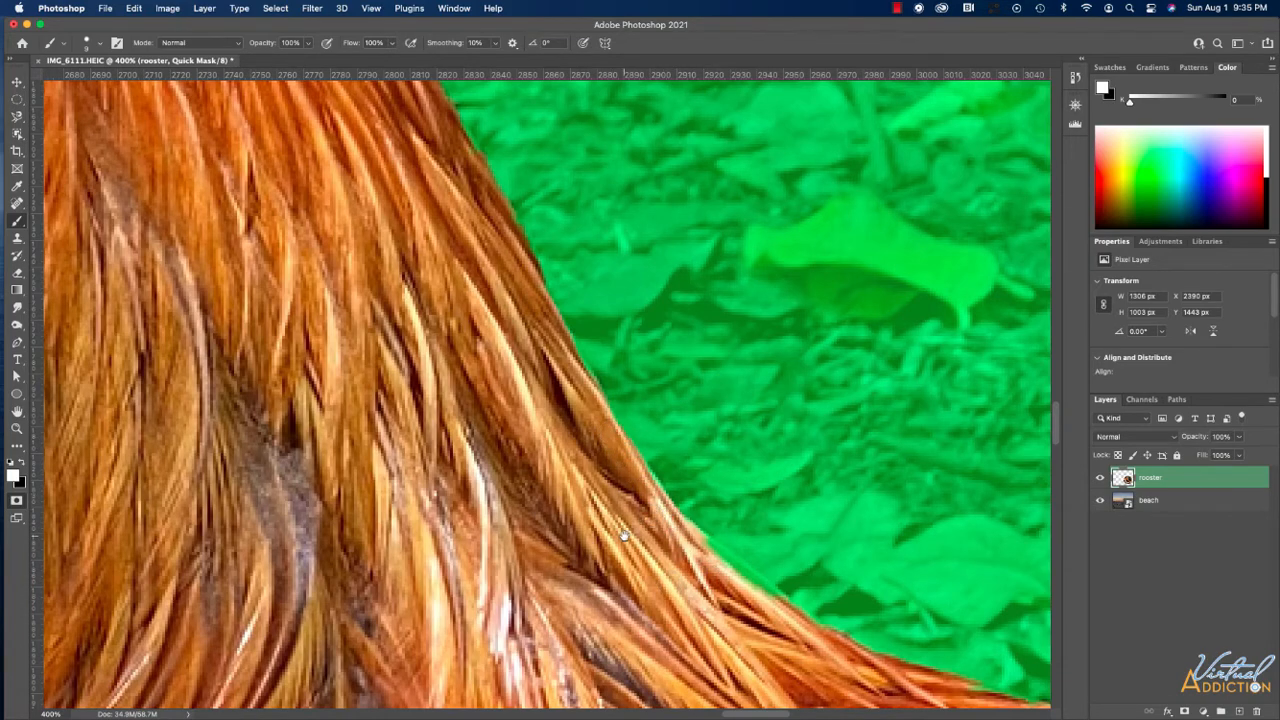
mouse_move(624, 536)
mouse_down()
mouse_move(551, 409)
mouse_move(497, 359)
mouse_up()
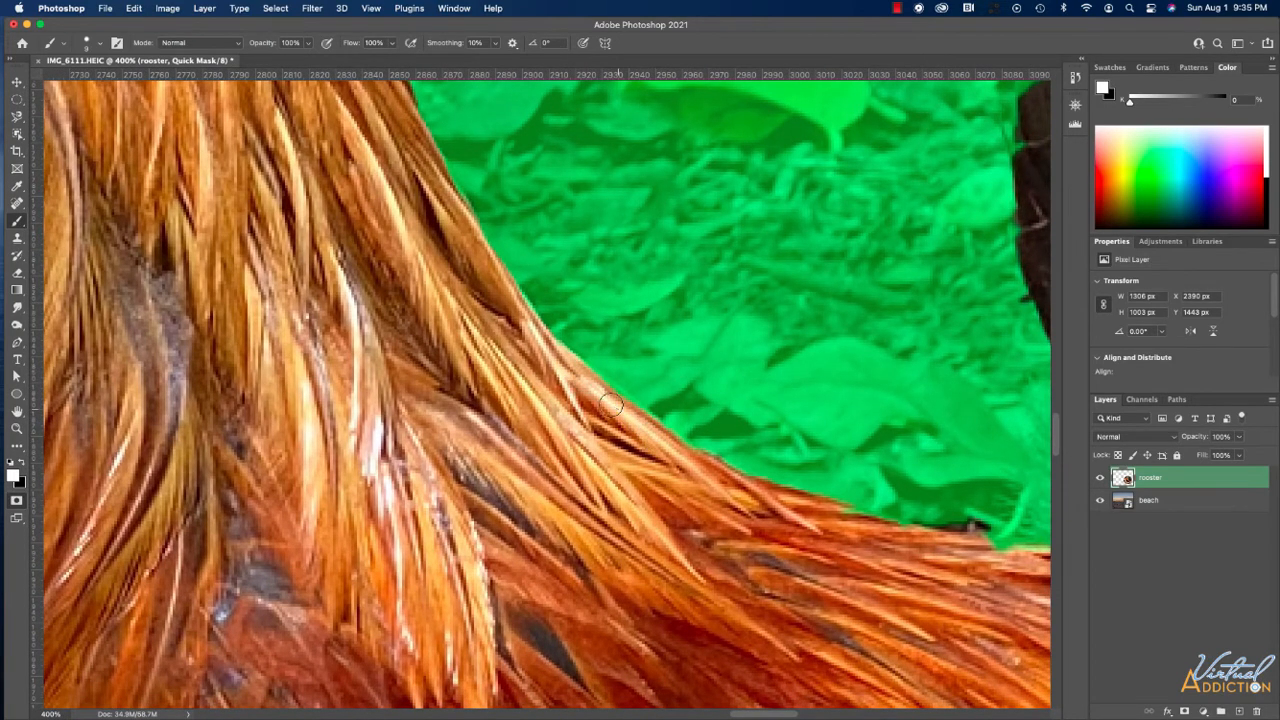
drag(622, 505, 135, 378)
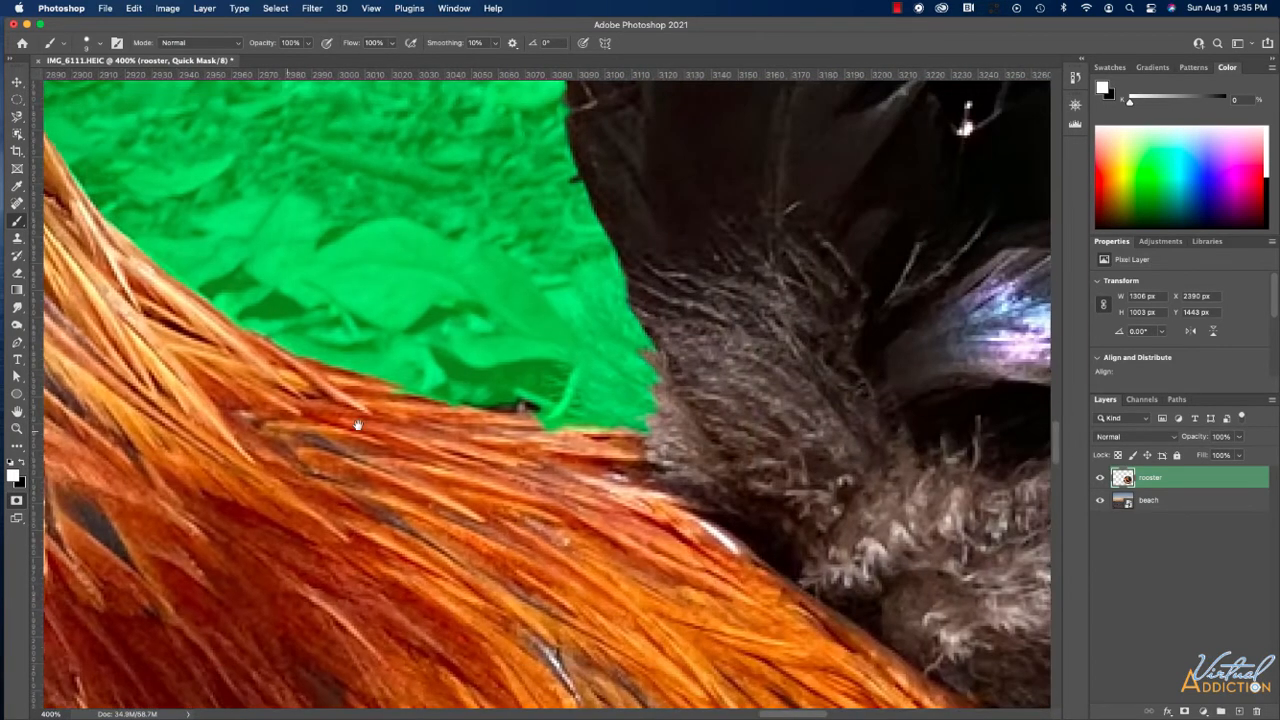
drag(416, 398, 491, 430)
Mask out the dark background patch just above the back near the tail with black, and restore white as the foreground color.
click(24, 461)
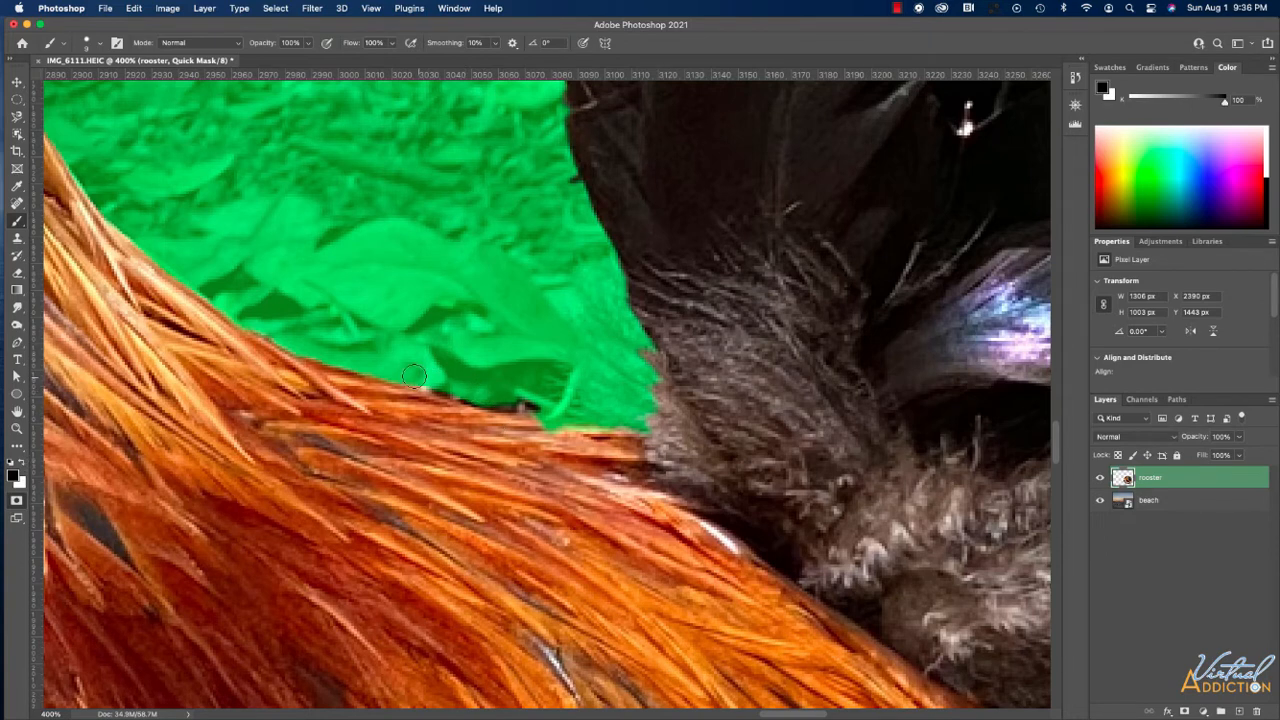
drag(440, 382, 558, 396)
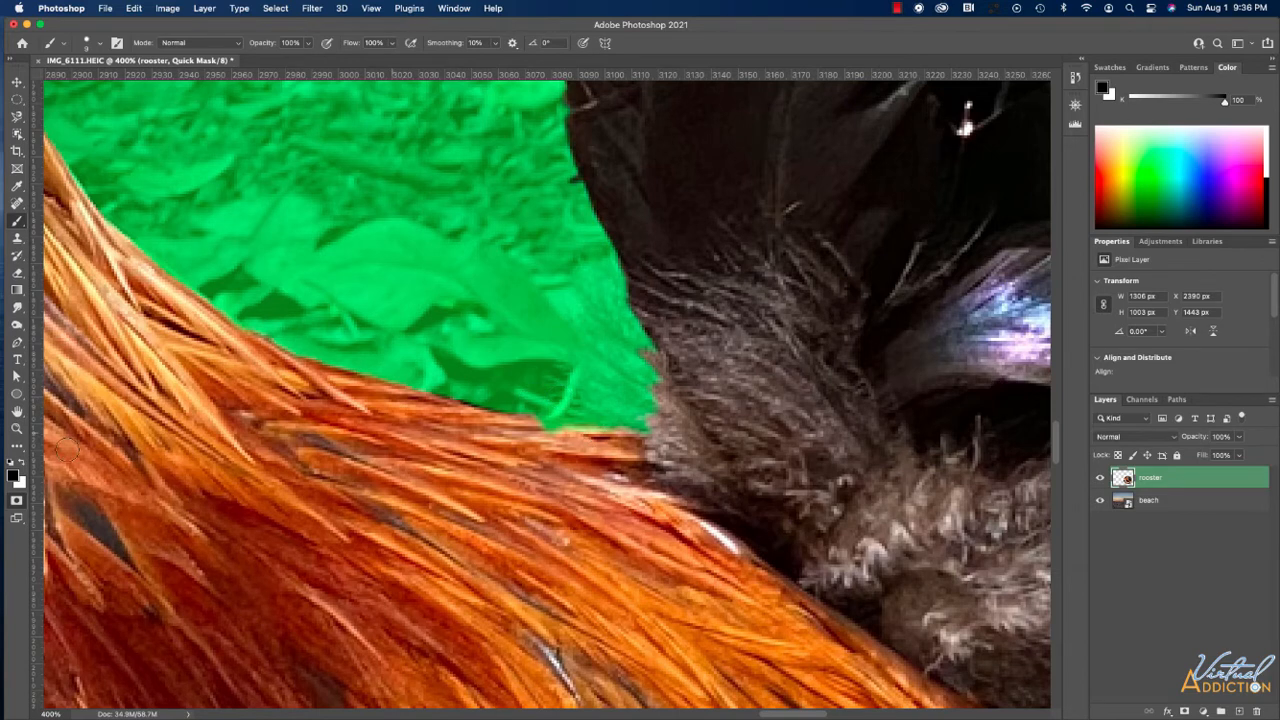
click(24, 464)
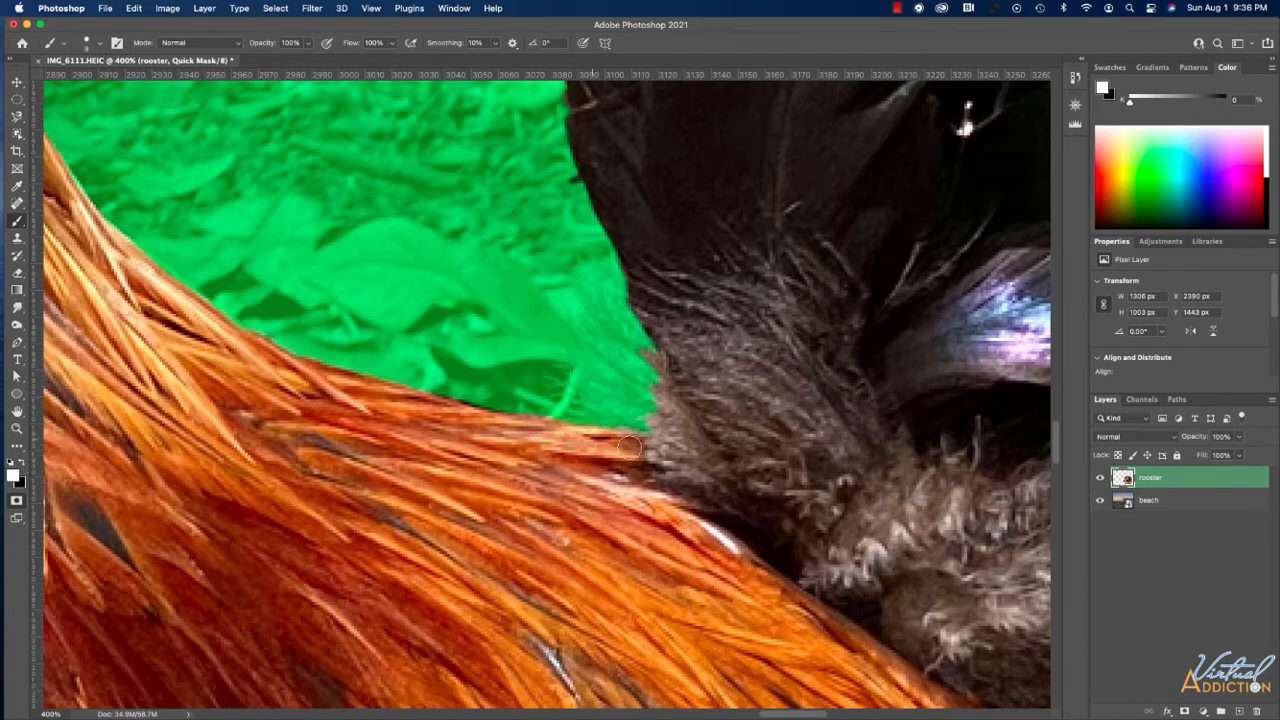
Paint the grey fluff at the tail's base and the pointed feathers along the tail's front edge into the selection with white.
mouse_move(652, 448)
mouse_down()
mouse_move(599, 410)
mouse_move(656, 412)
mouse_move(596, 388)
mouse_move(664, 394)
mouse_move(611, 362)
mouse_move(654, 369)
mouse_move(640, 341)
mouse_move(628, 341)
mouse_move(641, 364)
mouse_move(629, 346)
mouse_move(625, 316)
mouse_move(612, 361)
mouse_move(624, 297)
mouse_move(606, 317)
mouse_move(587, 278)
mouse_move(607, 293)
mouse_move(604, 276)
mouse_move(635, 345)
mouse_move(599, 337)
mouse_move(593, 321)
mouse_move(624, 382)
mouse_move(593, 359)
mouse_move(606, 392)
mouse_move(582, 396)
mouse_move(631, 425)
mouse_move(582, 446)
mouse_up()
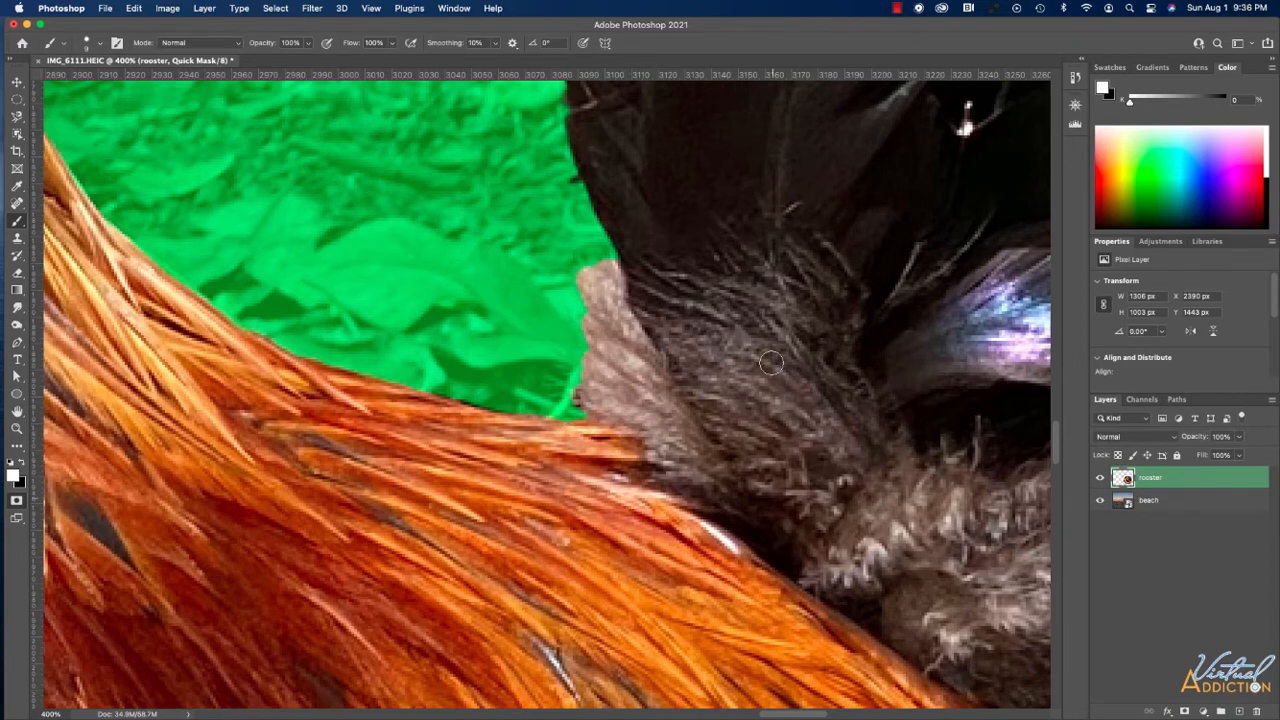
scroll(771, 362, up, 10)
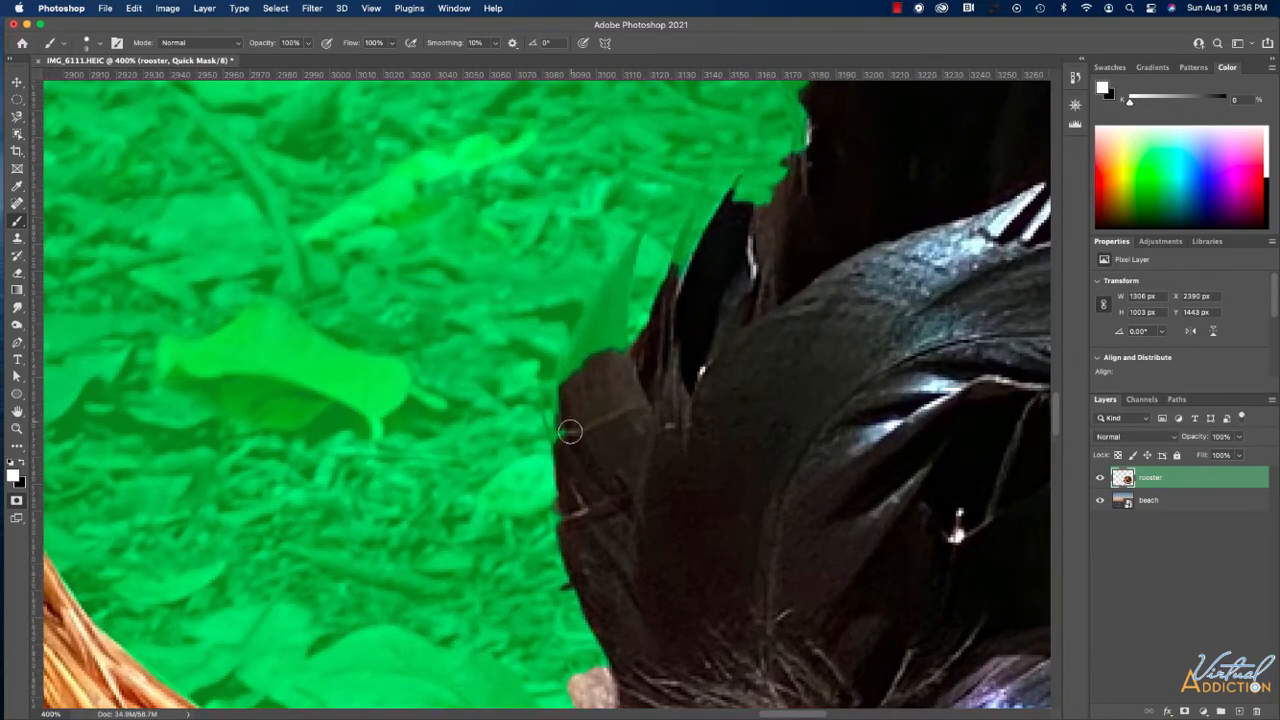
mouse_move(569, 394)
mouse_down()
mouse_move(606, 319)
mouse_move(615, 367)
mouse_move(604, 337)
mouse_move(605, 378)
mouse_move(604, 322)
mouse_move(589, 360)
mouse_up()
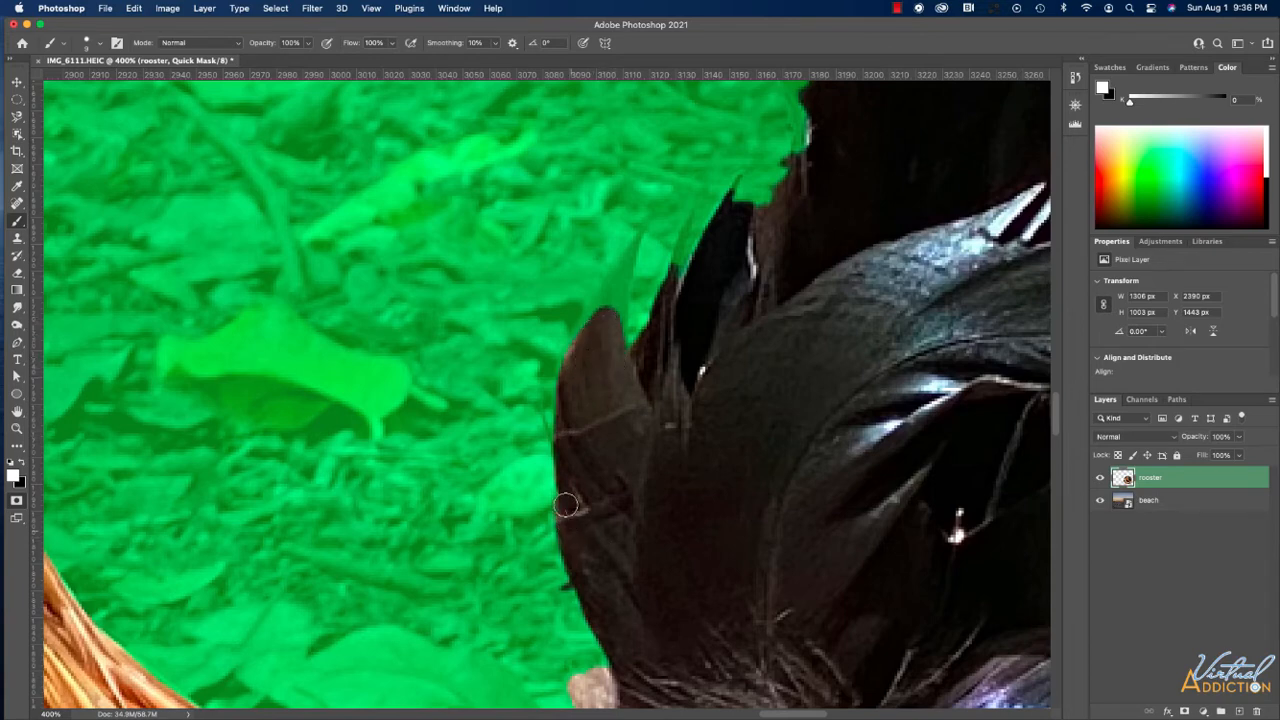
drag(565, 505, 566, 466)
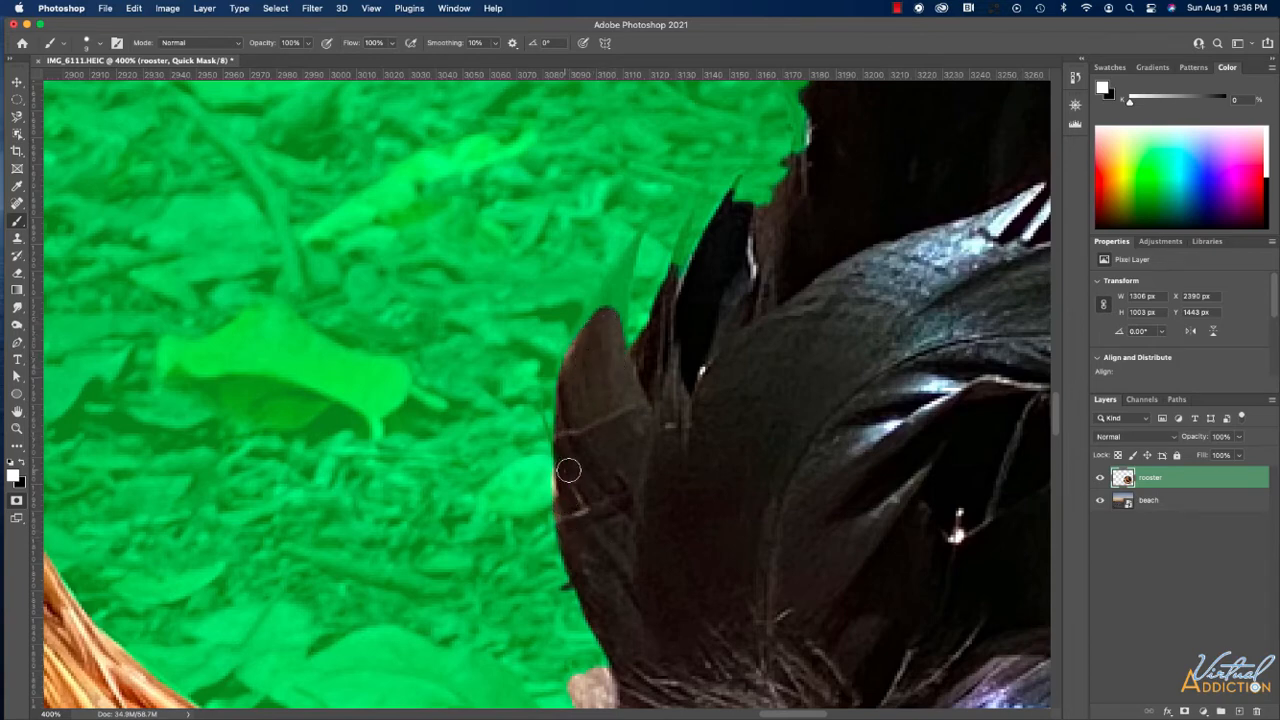
click(606, 315)
mouse_move(583, 327)
mouse_down()
mouse_move(618, 268)
mouse_move(622, 346)
mouse_move(614, 300)
mouse_up()
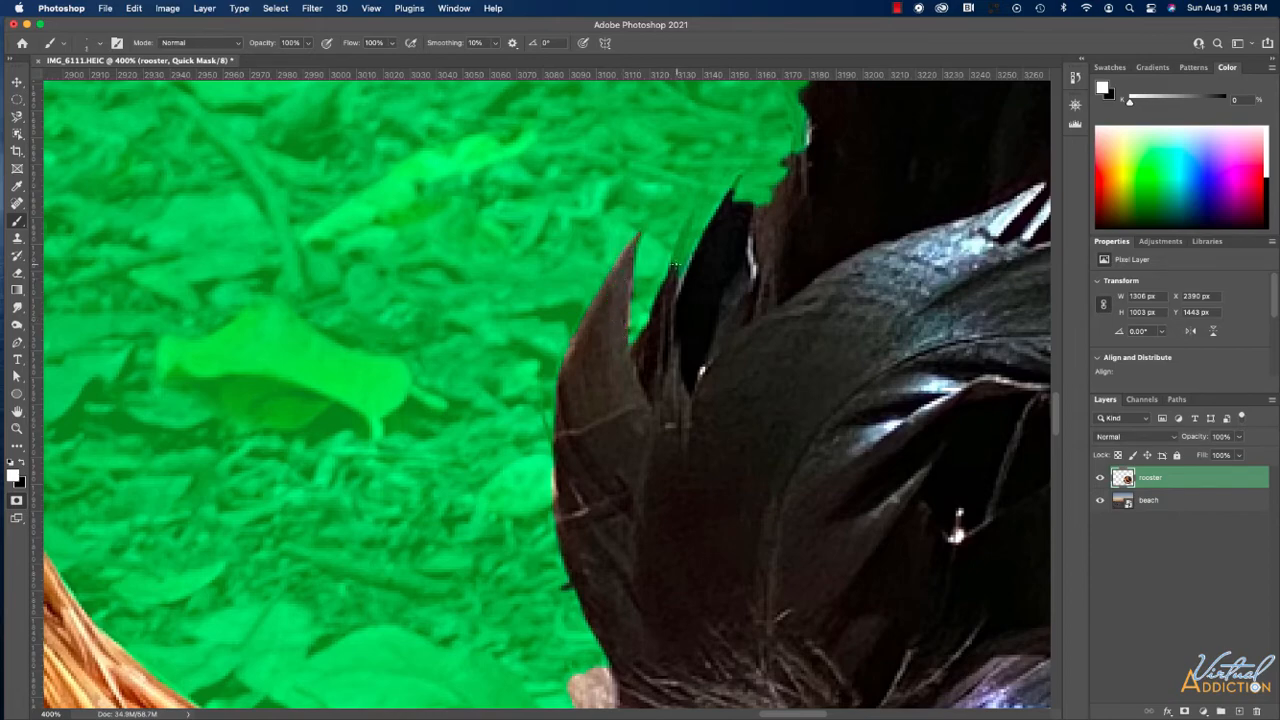
mouse_move(676, 263)
mouse_down()
mouse_move(687, 219)
mouse_move(675, 296)
mouse_move(740, 180)
mouse_up()
Continue painting the missed edges of the tall upper tail feathers into the selection with the small white brush.
mouse_move(740, 180)
mouse_down()
mouse_move(380, 540)
mouse_move(351, 522)
mouse_up()
mouse_move(272, 578)
mouse_down()
mouse_move(252, 490)
mouse_move(282, 392)
mouse_move(300, 380)
mouse_move(300, 268)
mouse_move(406, 334)
mouse_up()
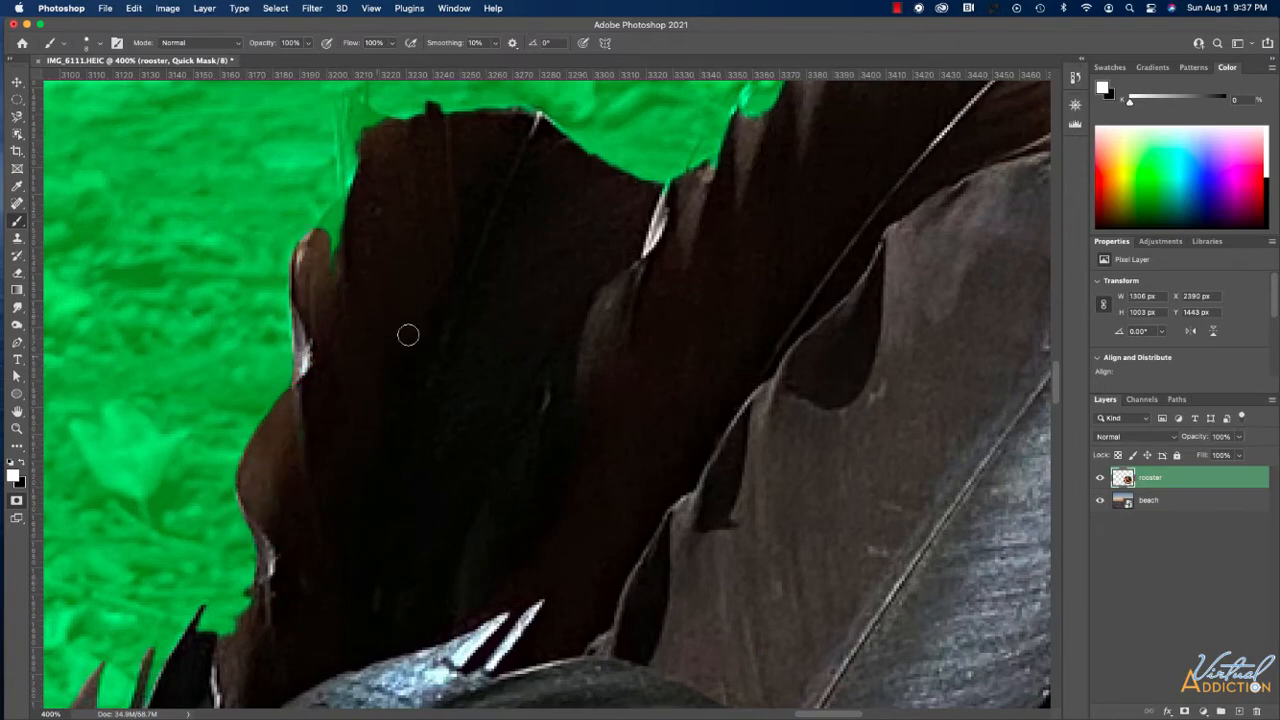
scroll(406, 334, up, 5)
mouse_move(275, 630)
mouse_down()
mouse_move(290, 545)
mouse_move(325, 498)
mouse_move(290, 468)
mouse_move(420, 563)
mouse_move(531, 529)
mouse_move(668, 541)
mouse_move(712, 450)
mouse_move(734, 457)
mouse_move(830, 356)
mouse_move(905, 360)
mouse_move(985, 395)
mouse_up()
scroll(864, 446, right, 3)
scroll(864, 446, up, 1)
mouse_move(665, 405)
mouse_down()
mouse_move(733, 461)
mouse_move(740, 590)
mouse_up()
Paint the rounded tips of the rear tail feathers into the selection with white, working down to the lowest feathers.
scroll(740, 590, right, 4)
scroll(740, 590, down, 2)
mouse_move(525, 470)
mouse_down()
mouse_move(557, 494)
mouse_move(588, 550)
mouse_move(578, 521)
mouse_move(537, 486)
mouse_move(593, 573)
mouse_move(596, 672)
mouse_up()
scroll(596, 672, down, 5)
scroll(596, 672, right, 1)
mouse_move(598, 425)
mouse_down()
mouse_move(696, 484)
mouse_move(637, 555)
mouse_up()
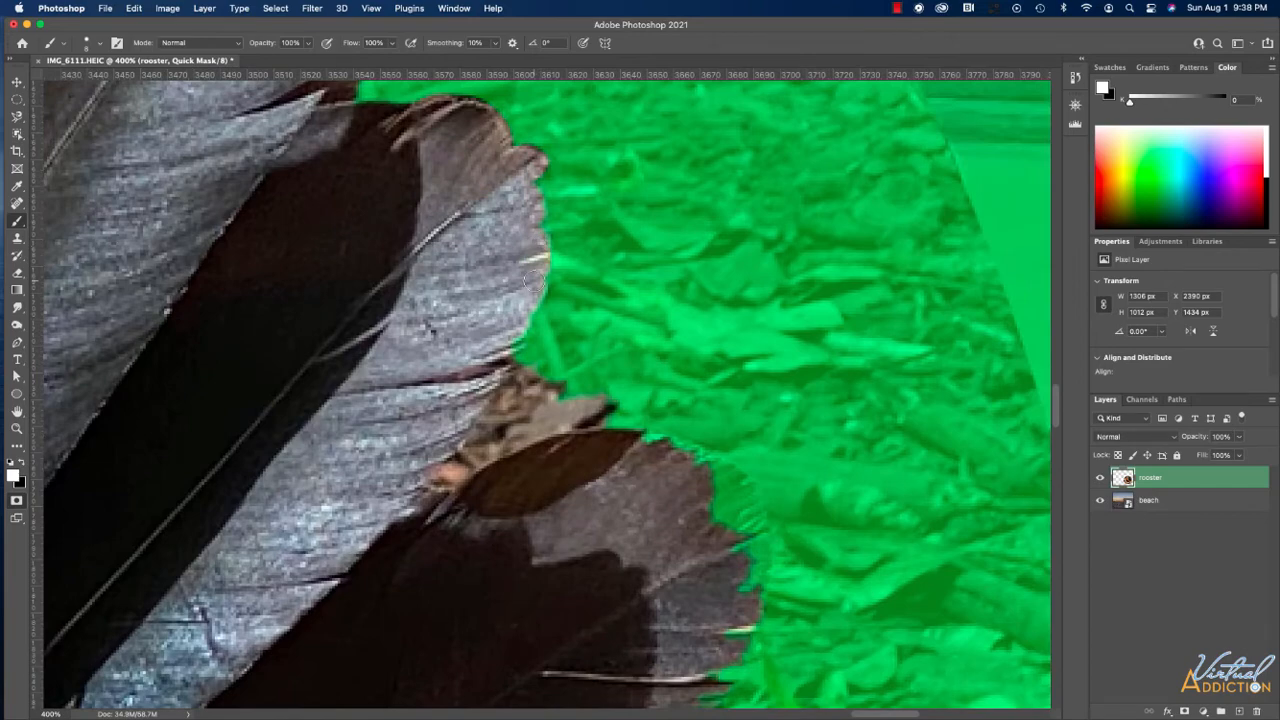
mouse_move(662, 438)
mouse_down()
mouse_move(745, 493)
mouse_move(760, 600)
mouse_move(726, 505)
mouse_up()
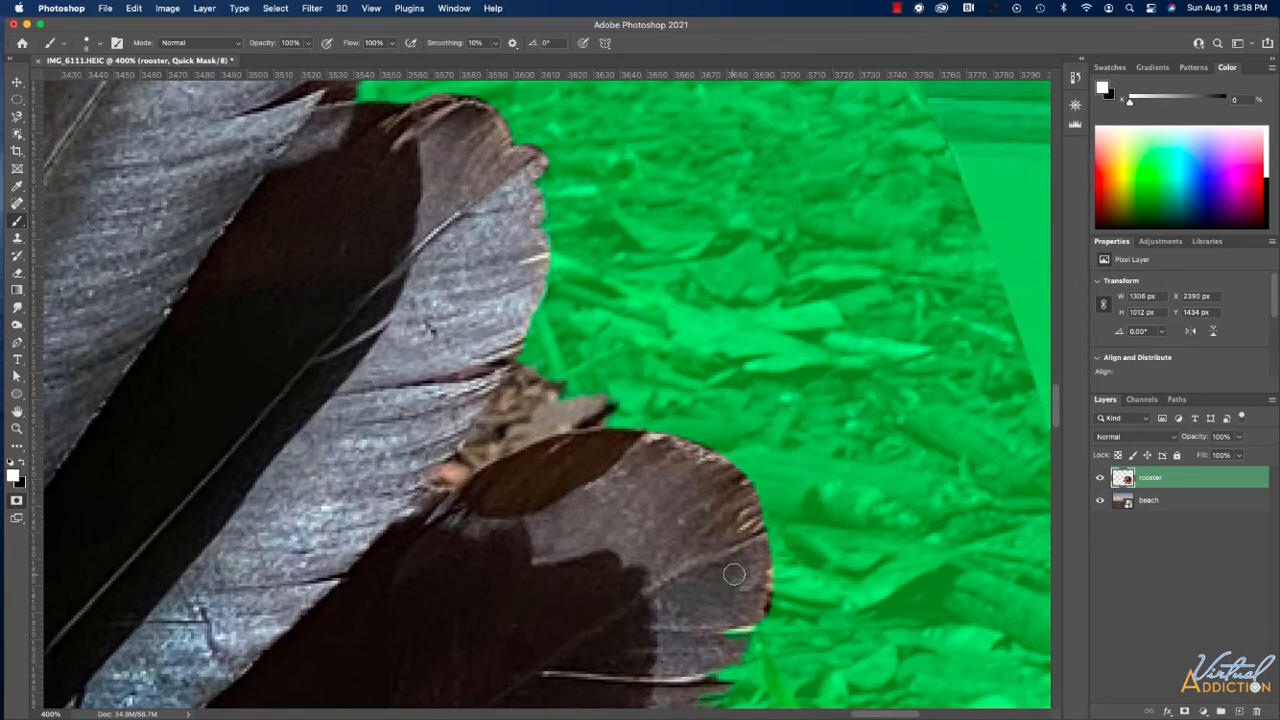
scroll(726, 505, down, 6)
mouse_move(712, 310)
mouse_down()
mouse_move(610, 465)
mouse_move(703, 360)
mouse_move(714, 317)
mouse_move(675, 391)
mouse_move(620, 443)
mouse_move(643, 433)
mouse_move(592, 436)
mouse_move(607, 421)
mouse_move(487, 453)
mouse_up()
Switch to black and mask out the background spots along the tail's underside and around the hanging feathers beneath it.
scroll(680, 558, down, 8)
key(x)
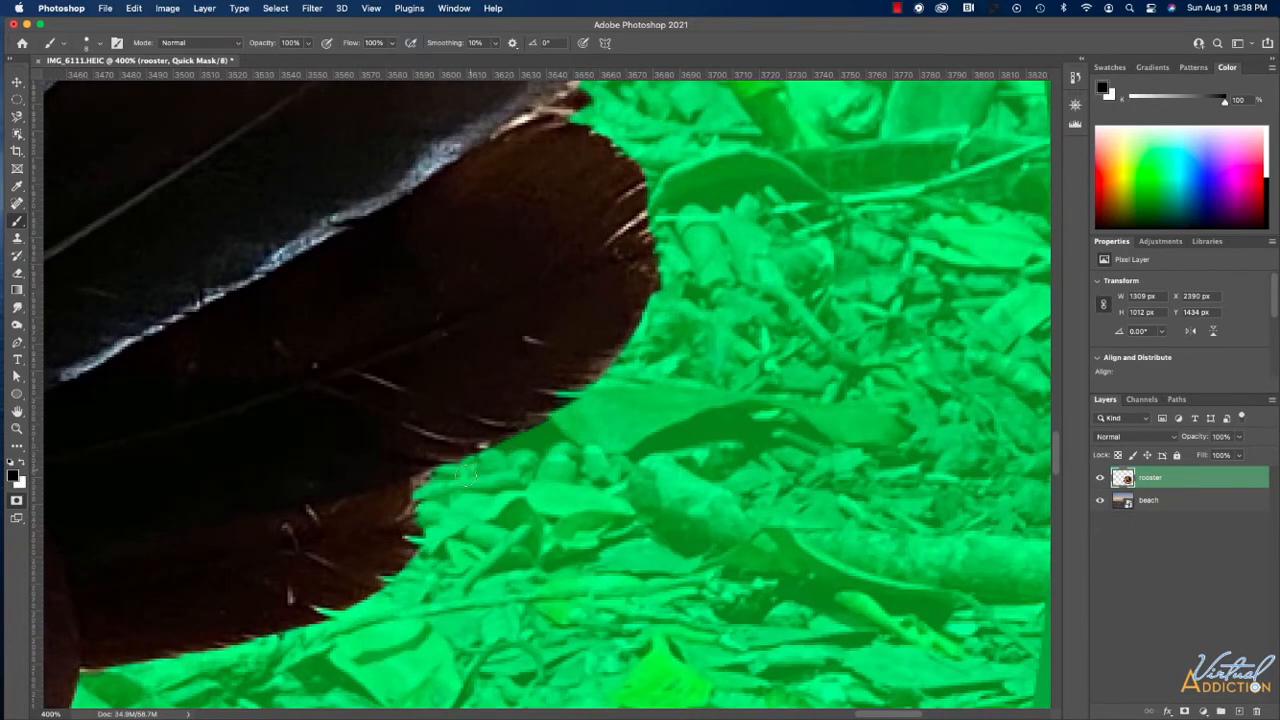
scroll(489, 420, down, 8)
scroll(489, 420, left, 8)
drag(481, 364, 424, 421)
mouse_move(330, 322)
mouse_down()
mouse_move(312, 416)
mouse_move(332, 318)
mouse_move(326, 385)
mouse_up()
drag(190, 515, 295, 460)
mouse_move(280, 382)
mouse_down()
mouse_move(320, 313)
mouse_move(356, 327)
mouse_move(313, 390)
mouse_move(372, 386)
mouse_move(289, 392)
mouse_move(261, 442)
mouse_move(316, 330)
mouse_move(312, 305)
mouse_move(332, 293)
mouse_move(400, 507)
mouse_move(370, 418)
mouse_up()
Toggle Quick Mask off and on, and paint the missing tip of the hanging feather under the tail into the selection with white.
click(17, 501)
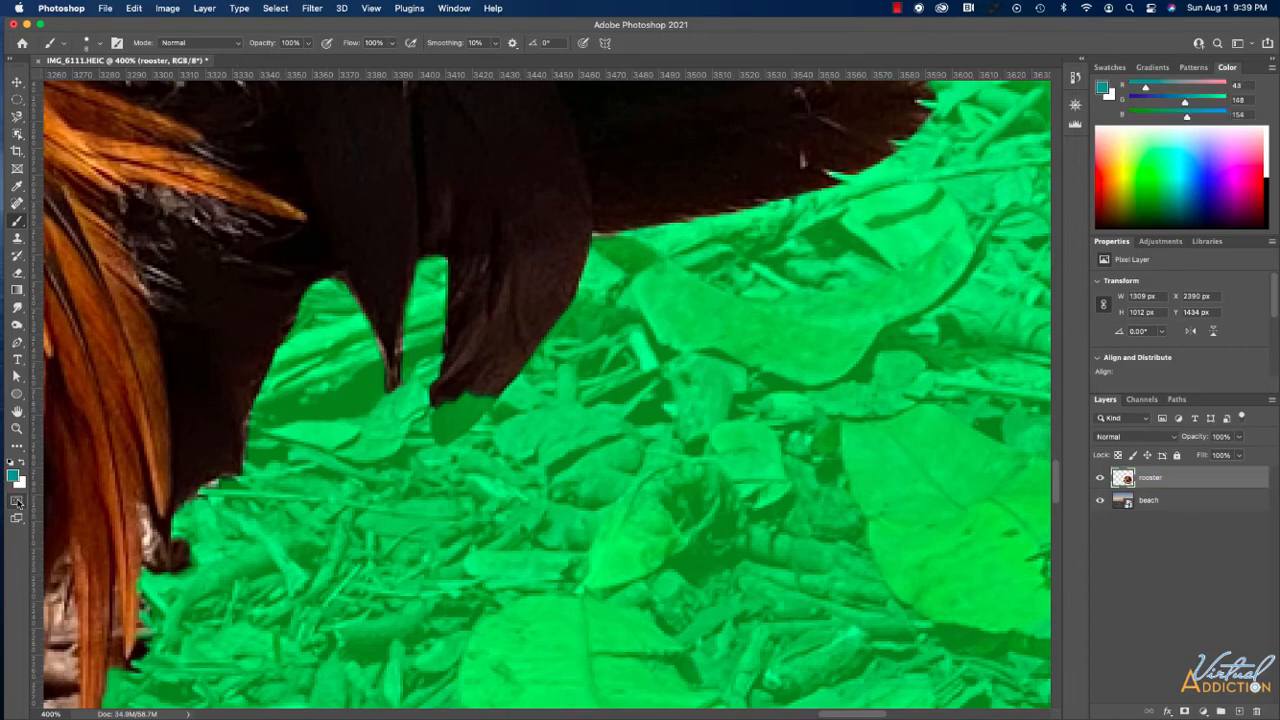
click(17, 501)
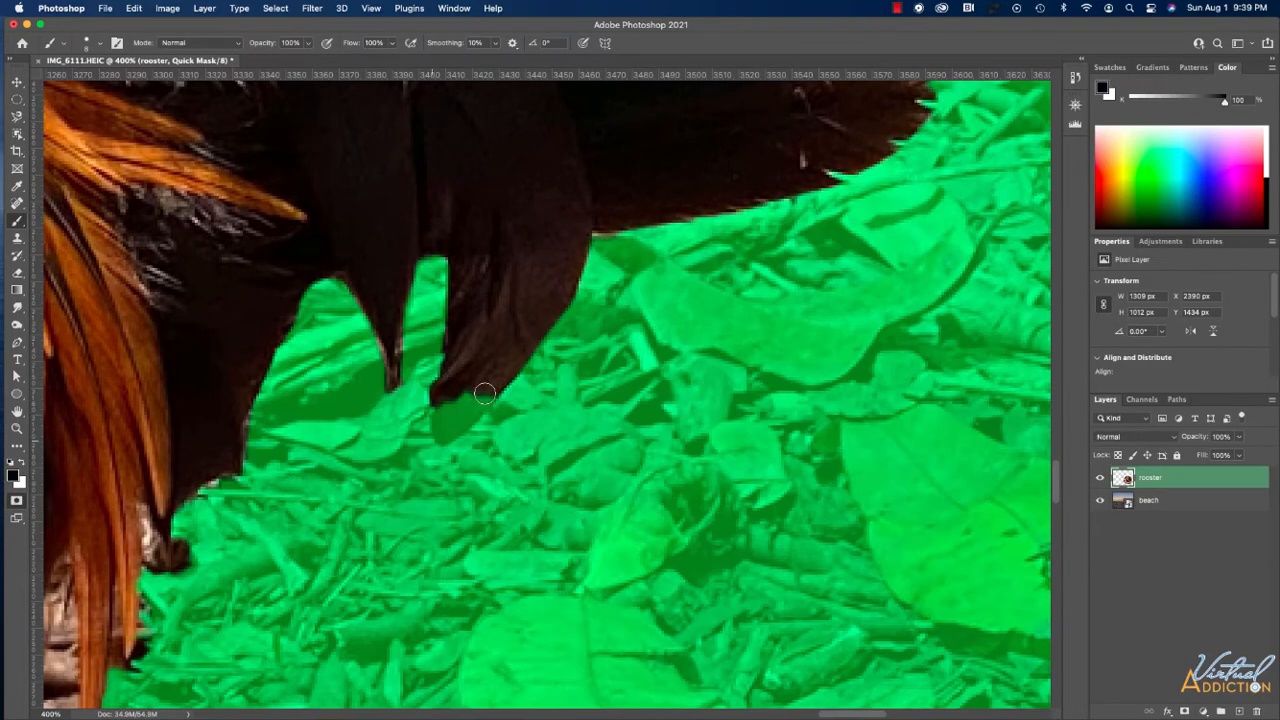
key(x)
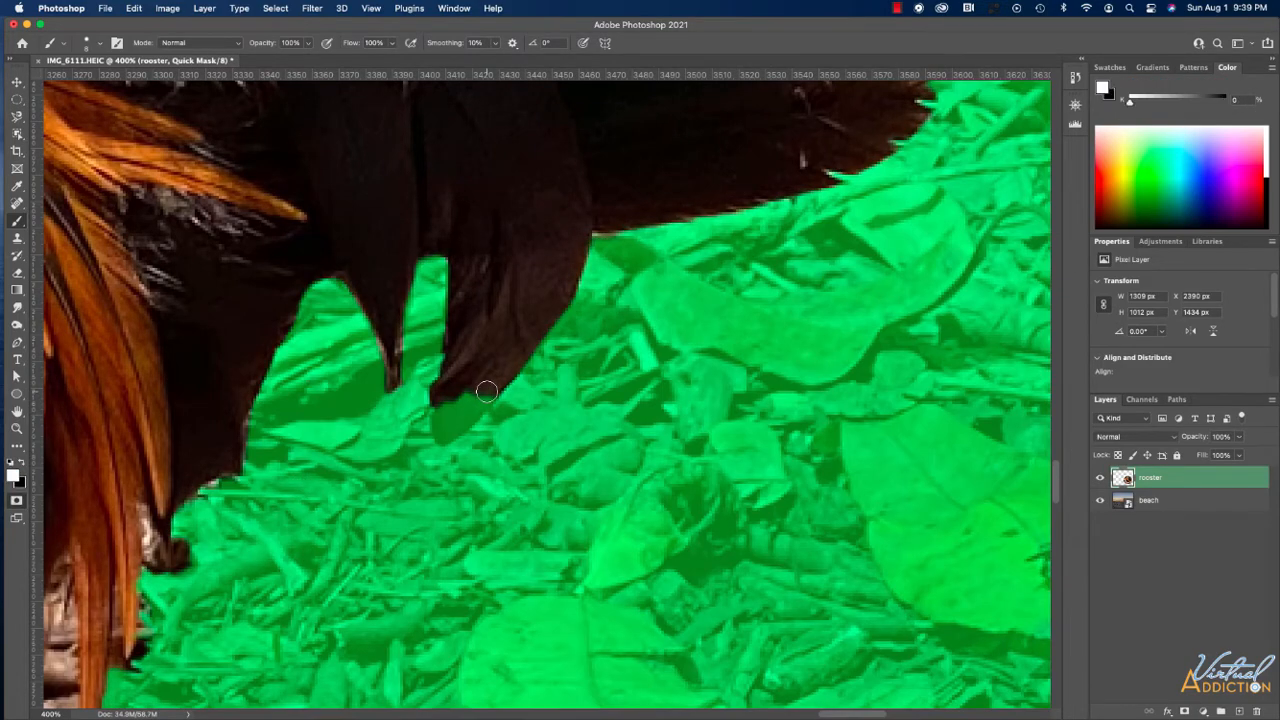
mouse_move(487, 391)
mouse_down()
mouse_move(443, 432)
mouse_move(442, 412)
mouse_move(475, 380)
mouse_move(448, 404)
mouse_move(465, 410)
mouse_move(462, 398)
mouse_up()
Mask out the background patches between and beside the hanging orange saddle feathers with black.
drag(361, 444, 716, 257)
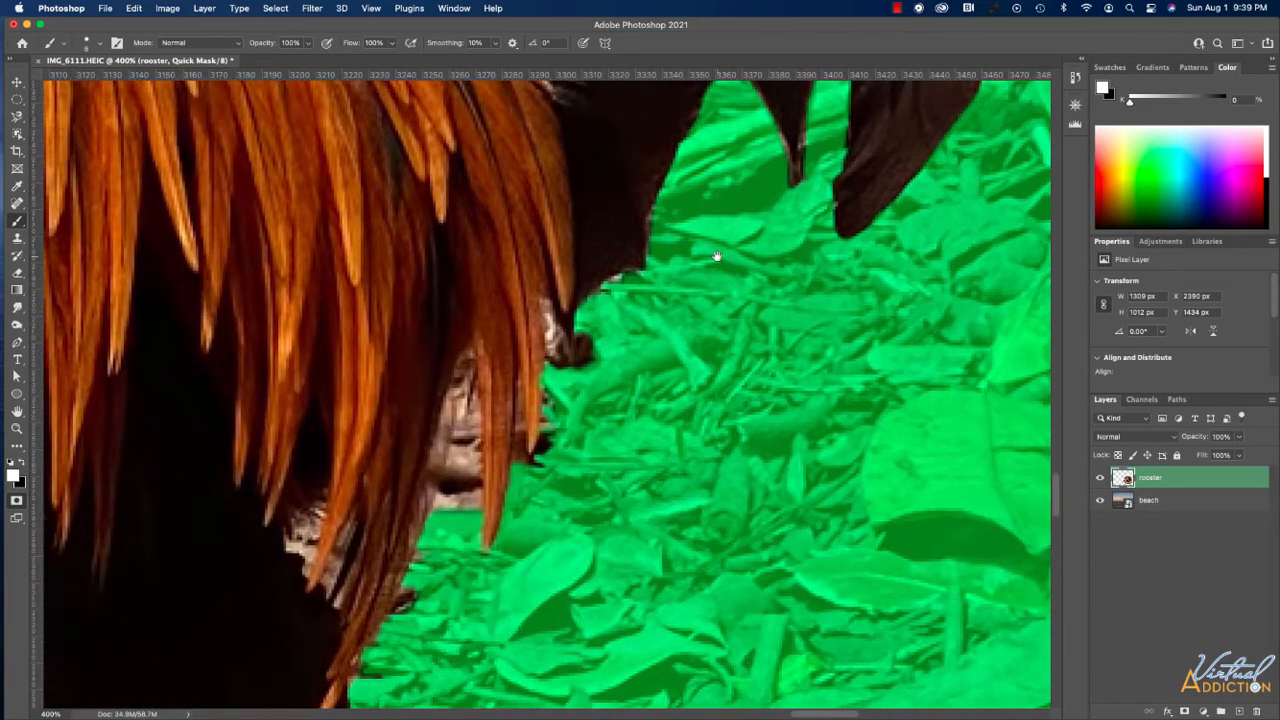
key(x)
mouse_move(588, 358)
mouse_down()
mouse_move(578, 336)
mouse_move(568, 356)
mouse_move(558, 333)
mouse_up()
mouse_move(557, 410)
mouse_down()
mouse_move(532, 480)
mouse_move(518, 466)
mouse_move(471, 510)
mouse_move(474, 402)
mouse_move(453, 513)
mouse_up()
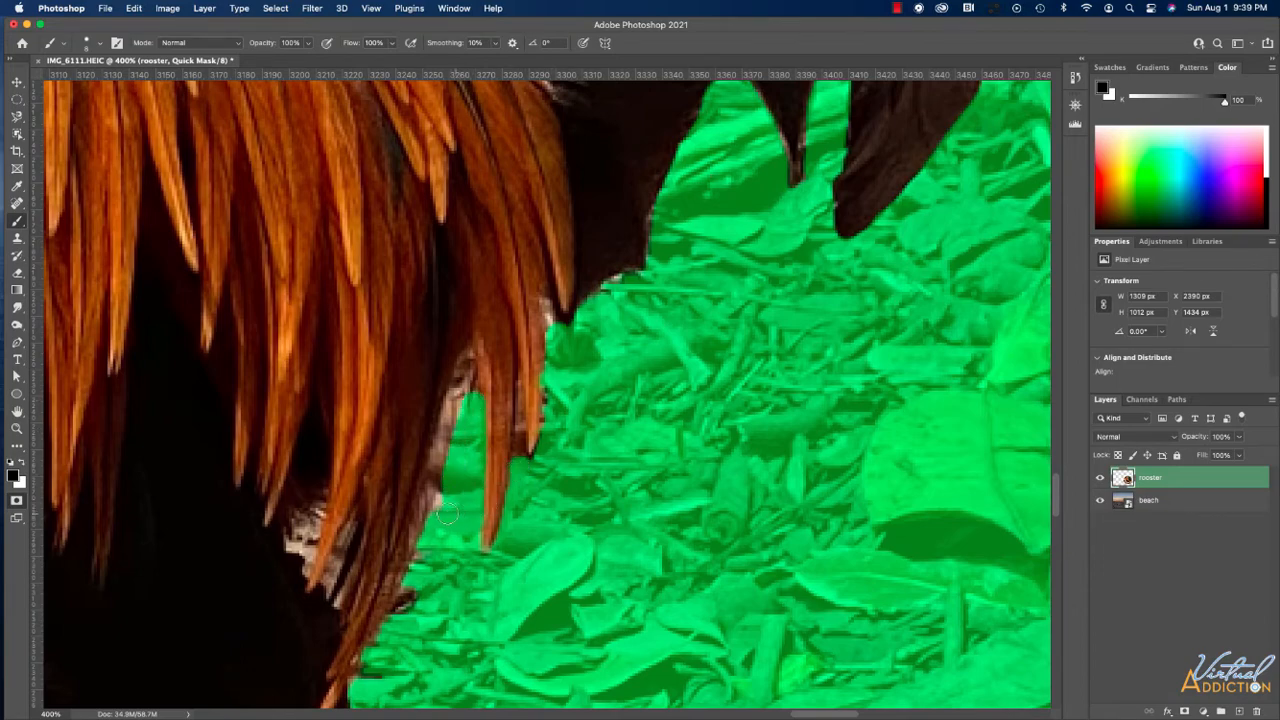
Enlarge the brush and paint the rooster's rear leg with its foot and toes into the selection with white.
key(super+1)
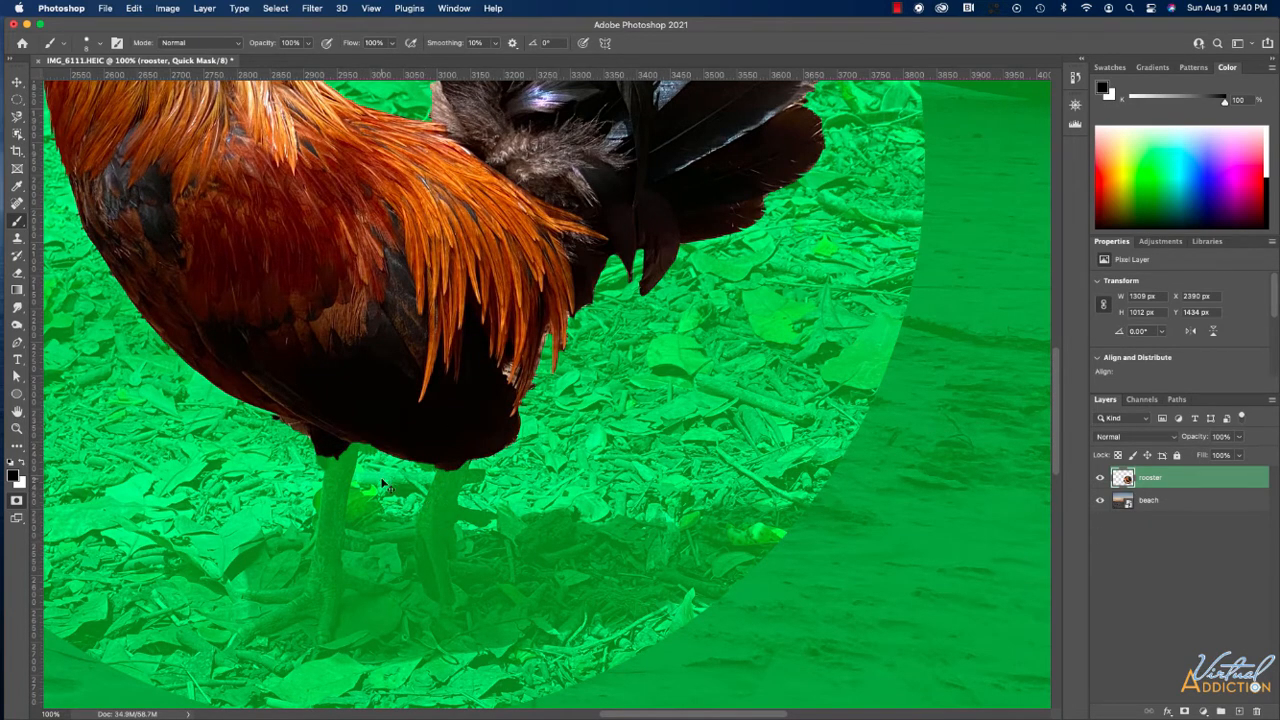
key(super+equal)
drag(354, 574, 427, 248)
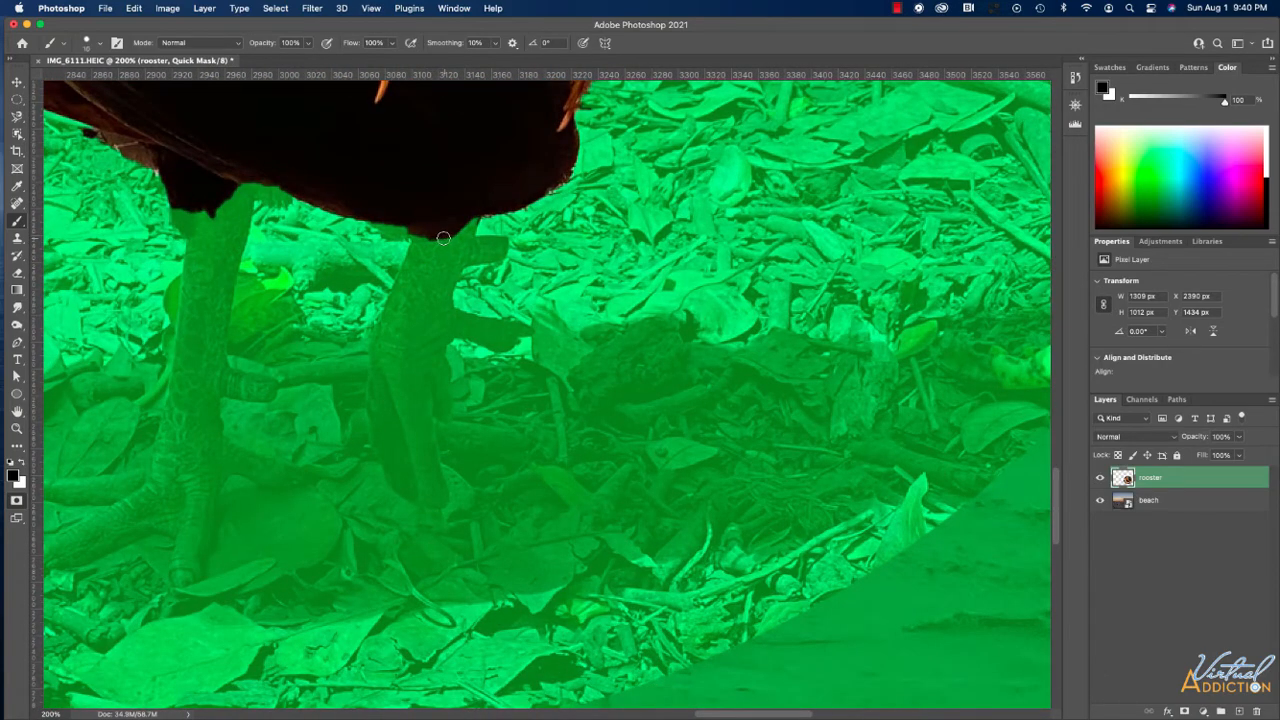
key(bracketright)
click(427, 236)
key(super+z)
key(x)
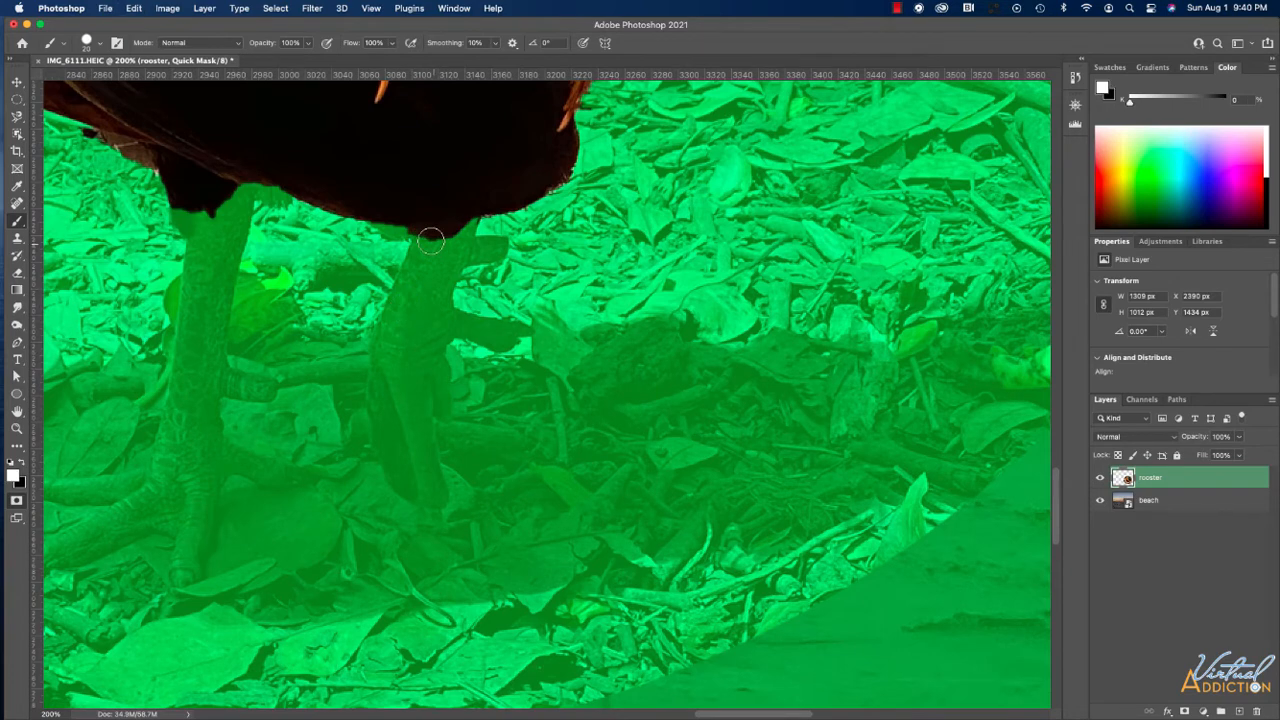
mouse_move(425, 232)
mouse_down()
mouse_move(389, 348)
mouse_move(445, 225)
mouse_move(465, 213)
mouse_move(459, 251)
mouse_move(494, 248)
mouse_move(453, 261)
mouse_move(439, 307)
mouse_move(504, 336)
mouse_move(433, 329)
mouse_move(413, 368)
mouse_move(382, 379)
mouse_move(397, 350)
mouse_move(431, 493)
mouse_move(321, 367)
mouse_move(281, 372)
mouse_move(392, 371)
mouse_up()
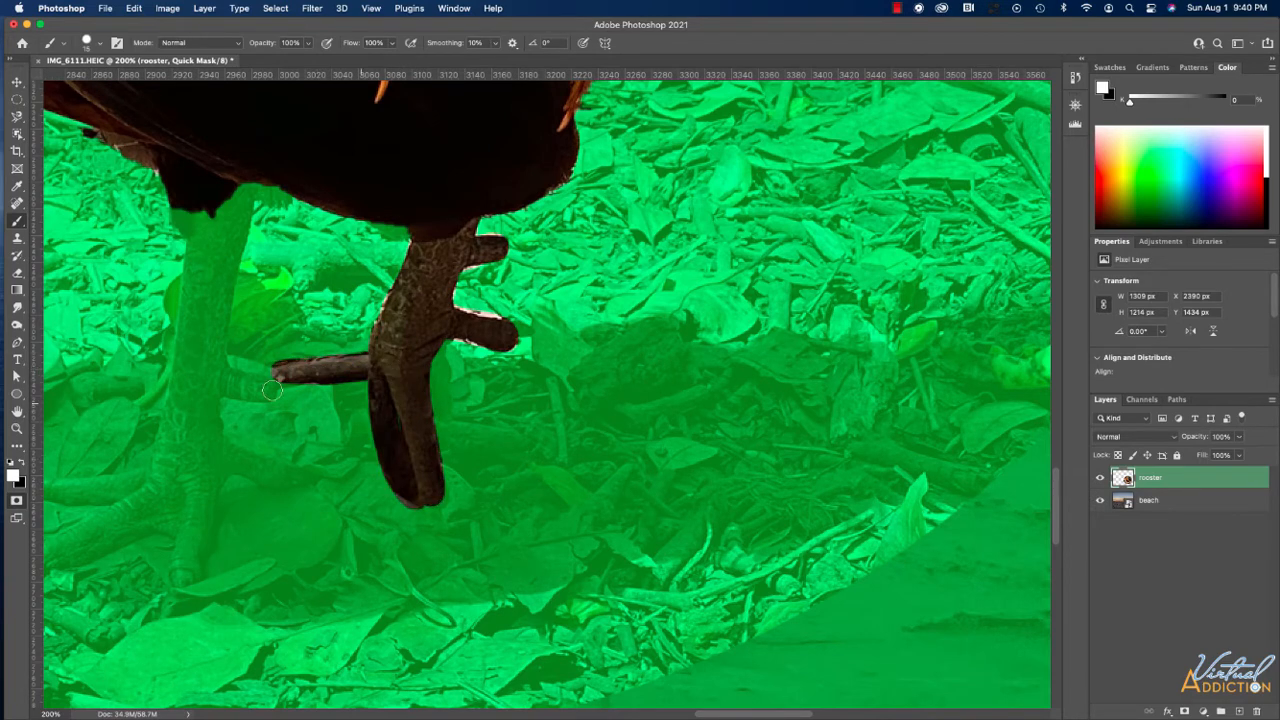
Paint the front leg with its spur, foot and toes into the selection with white.
mouse_move(271, 380)
mouse_down()
mouse_move(228, 386)
mouse_move(251, 384)
mouse_up()
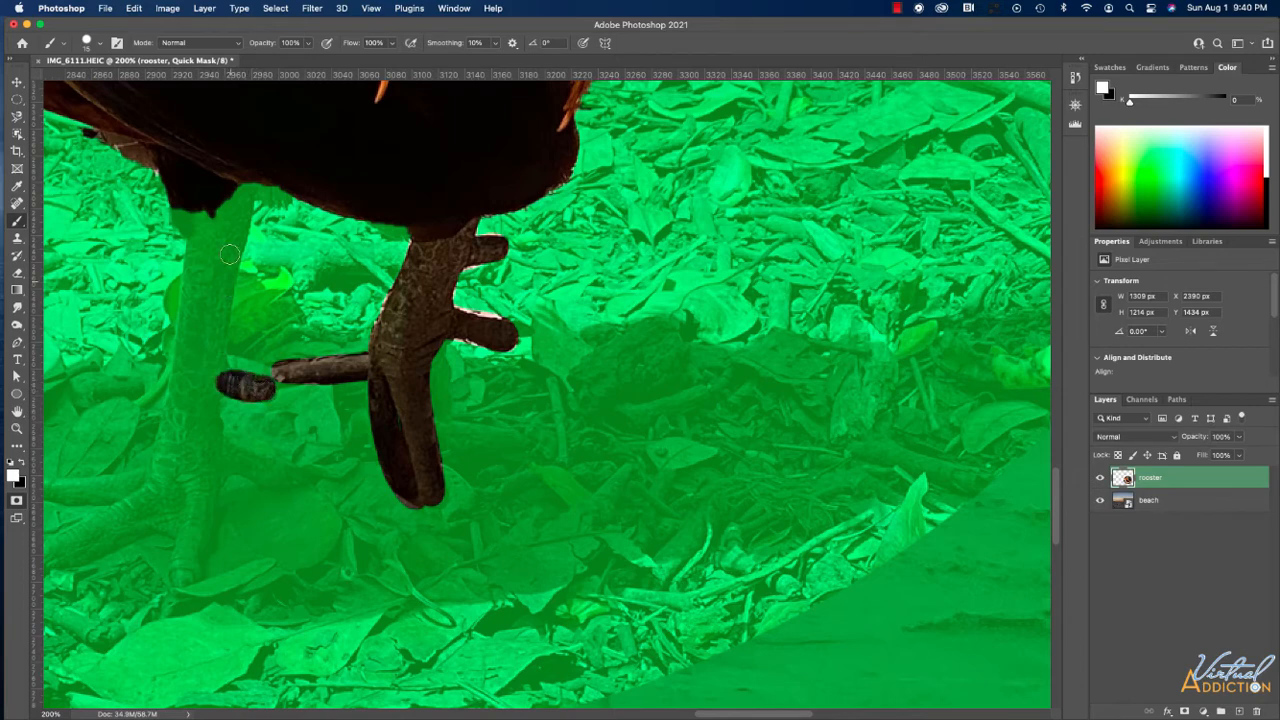
mouse_move(244, 181)
mouse_down()
mouse_move(405, 232)
mouse_move(426, 225)
mouse_up()
mouse_move(237, 203)
mouse_down()
mouse_move(244, 192)
mouse_move(208, 293)
mouse_up()
mouse_move(192, 218)
mouse_down()
mouse_move(182, 208)
mouse_move(194, 263)
mouse_move(164, 463)
mouse_up()
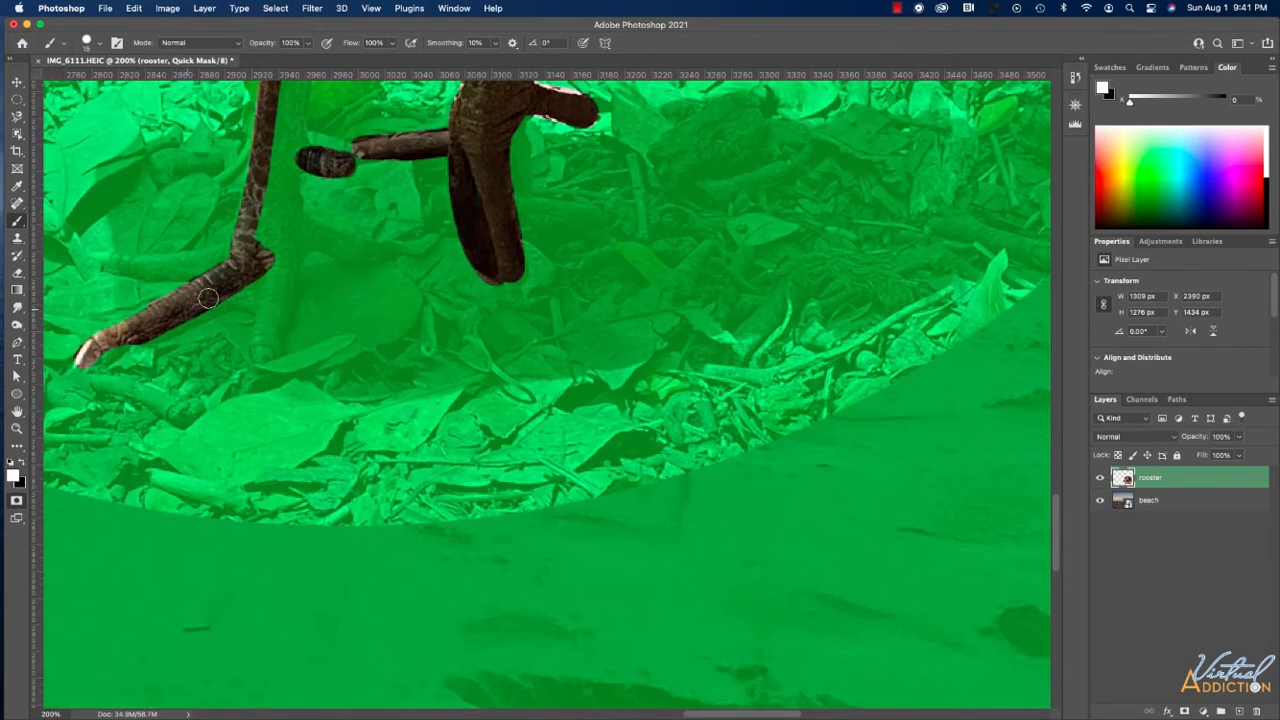
mouse_move(203, 305)
mouse_down()
mouse_move(263, 266)
mouse_move(244, 283)
mouse_move(265, 358)
mouse_move(286, 246)
mouse_move(260, 294)
mouse_move(262, 238)
mouse_up()
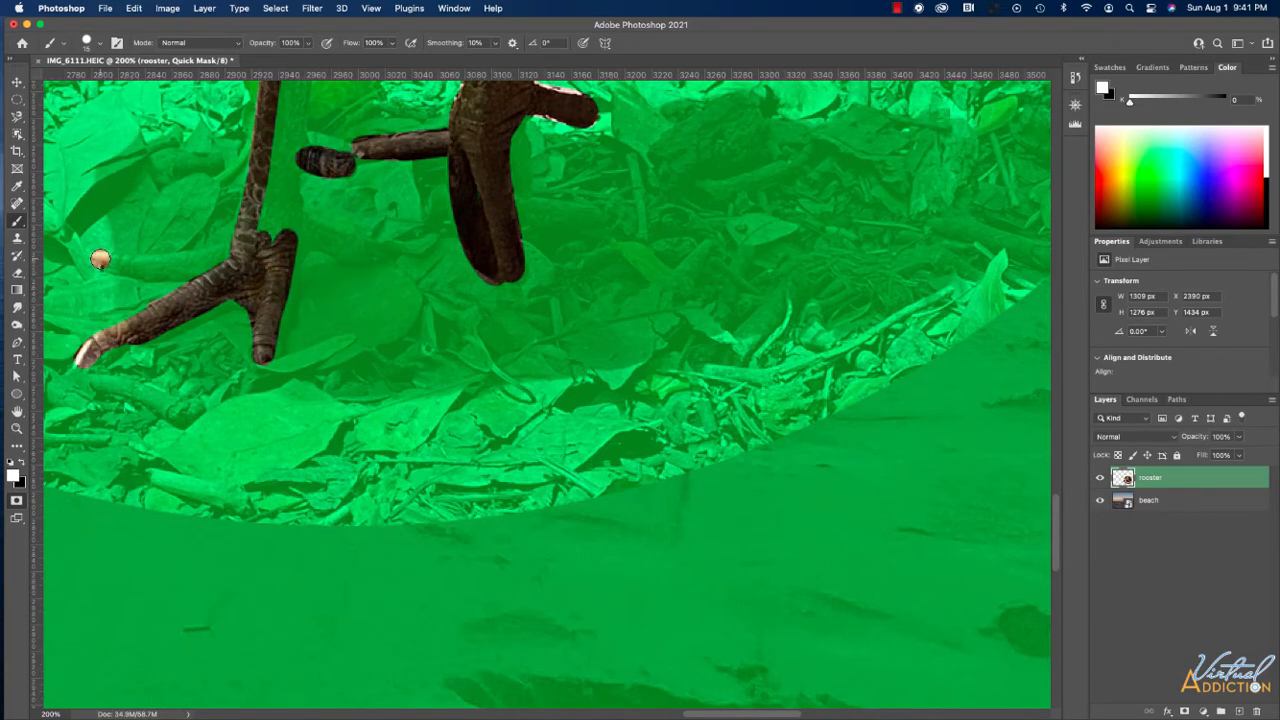
drag(100, 259, 220, 267)
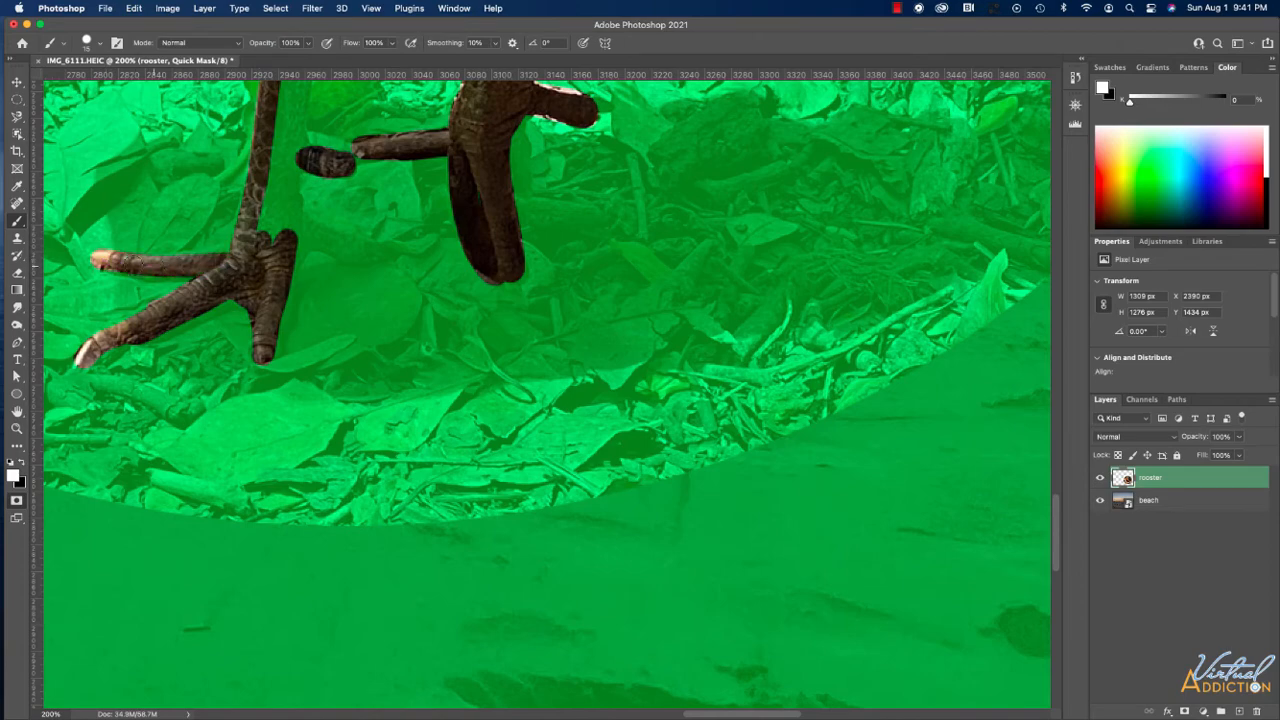
scroll(180, 518, up, 3)
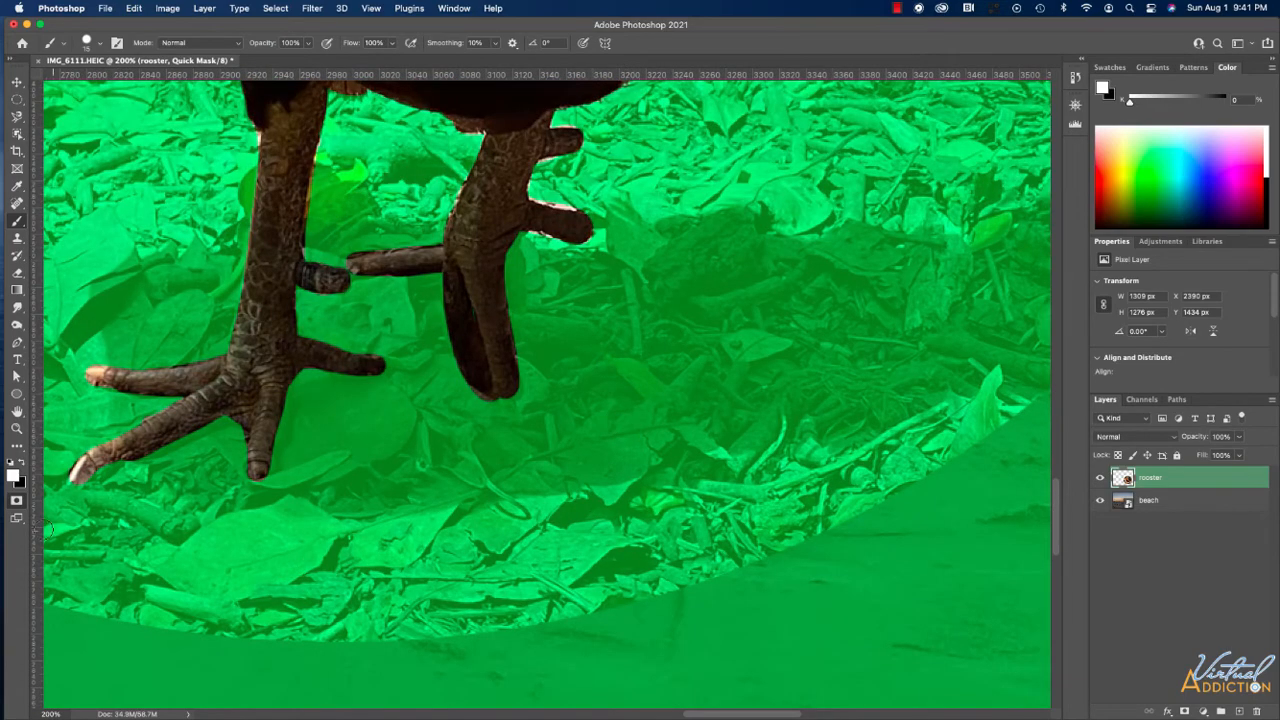
Exit Quick Mask mode to turn the painted mask into an active selection around the whole rooster.
click(21, 502)
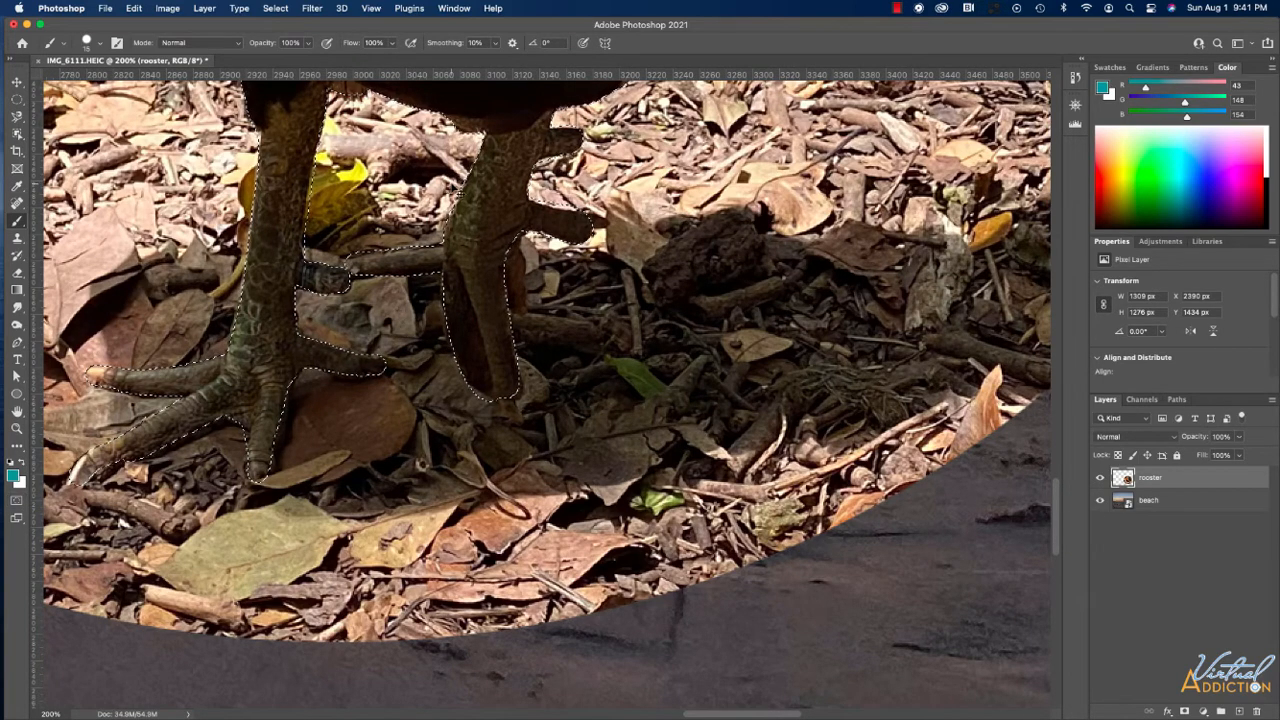
key(super+minus)
key(super+minus)
key(super+minus)
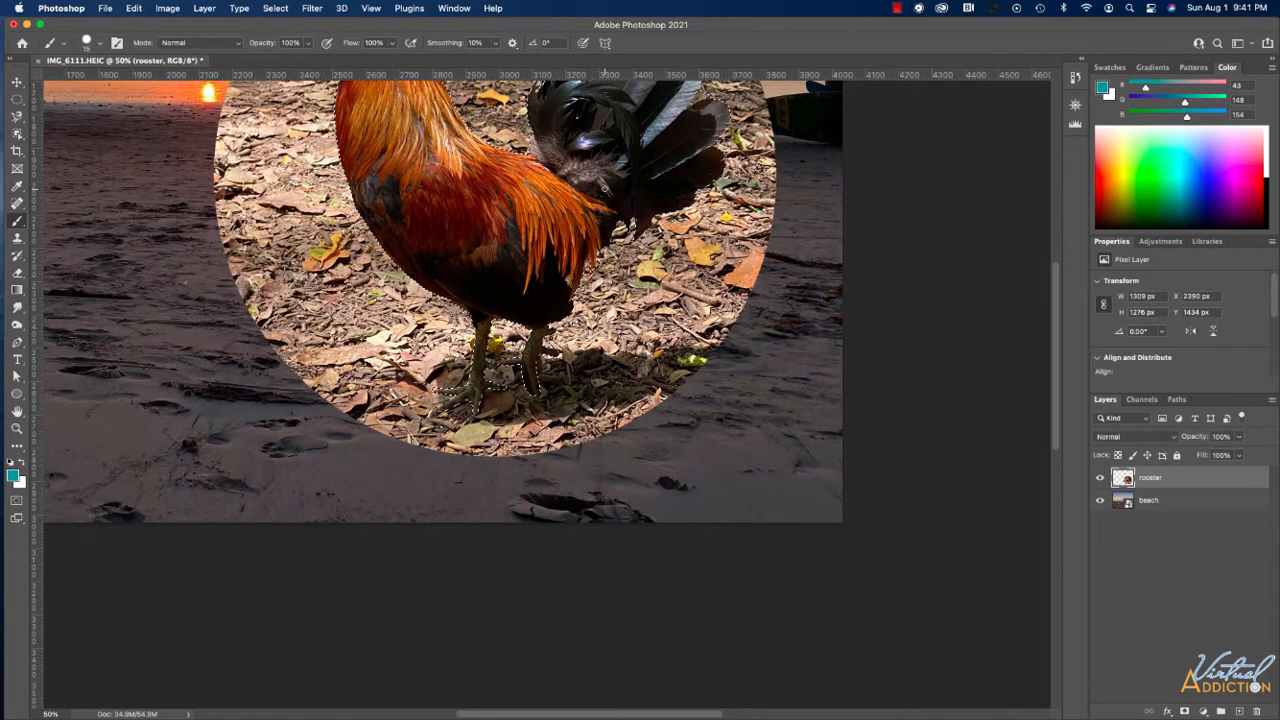
scroll(489, 360, up, 5)
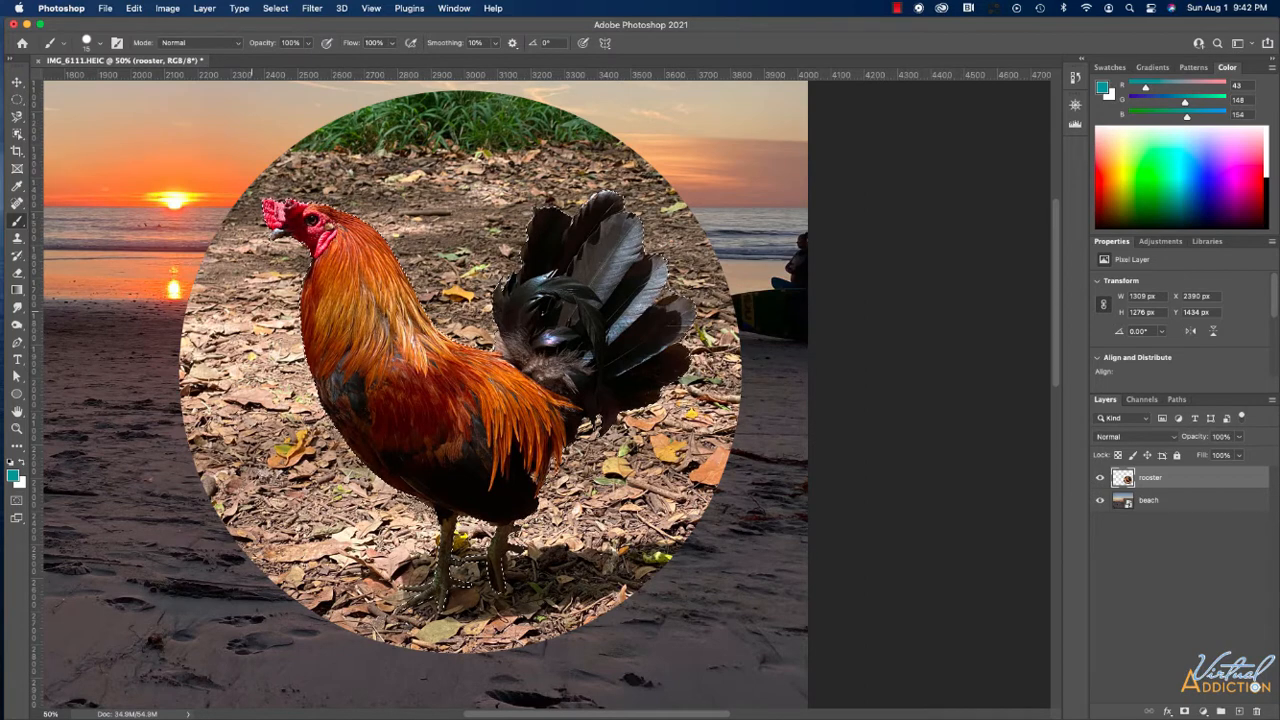
Invert the selection and delete the background around the rooster on its layer.
click(273, 9)
click(285, 59)
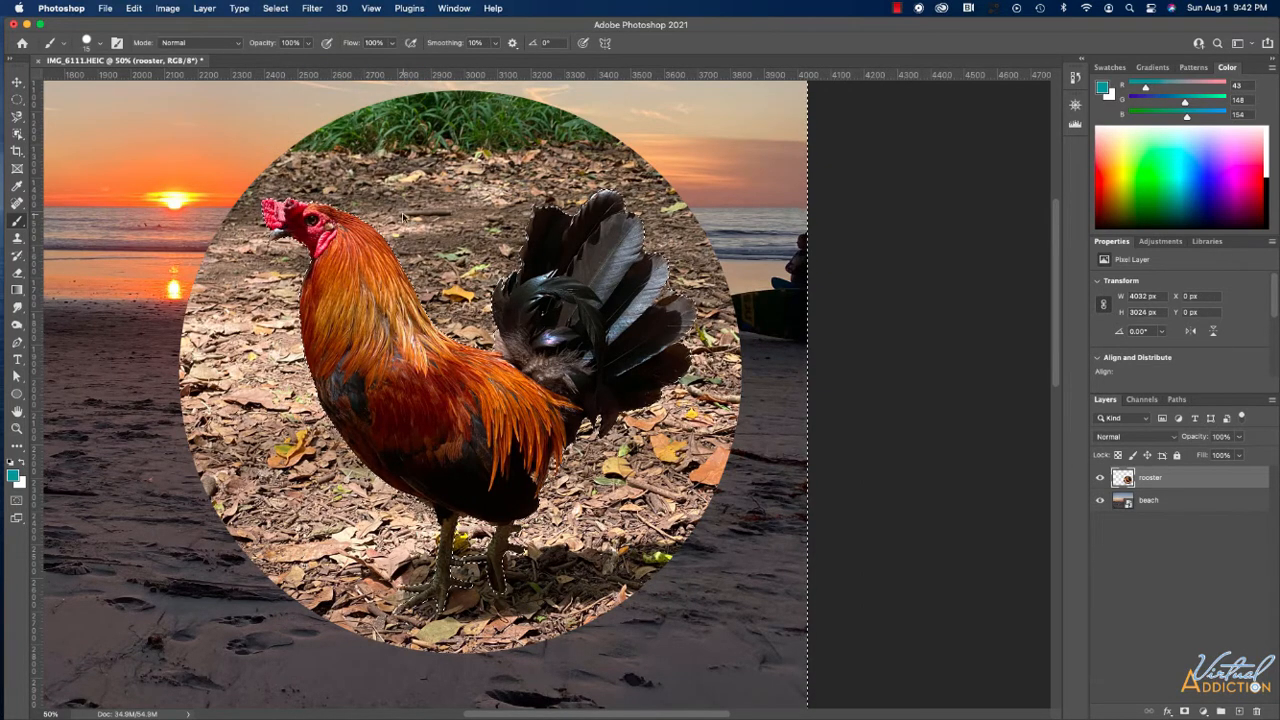
key(Delete)
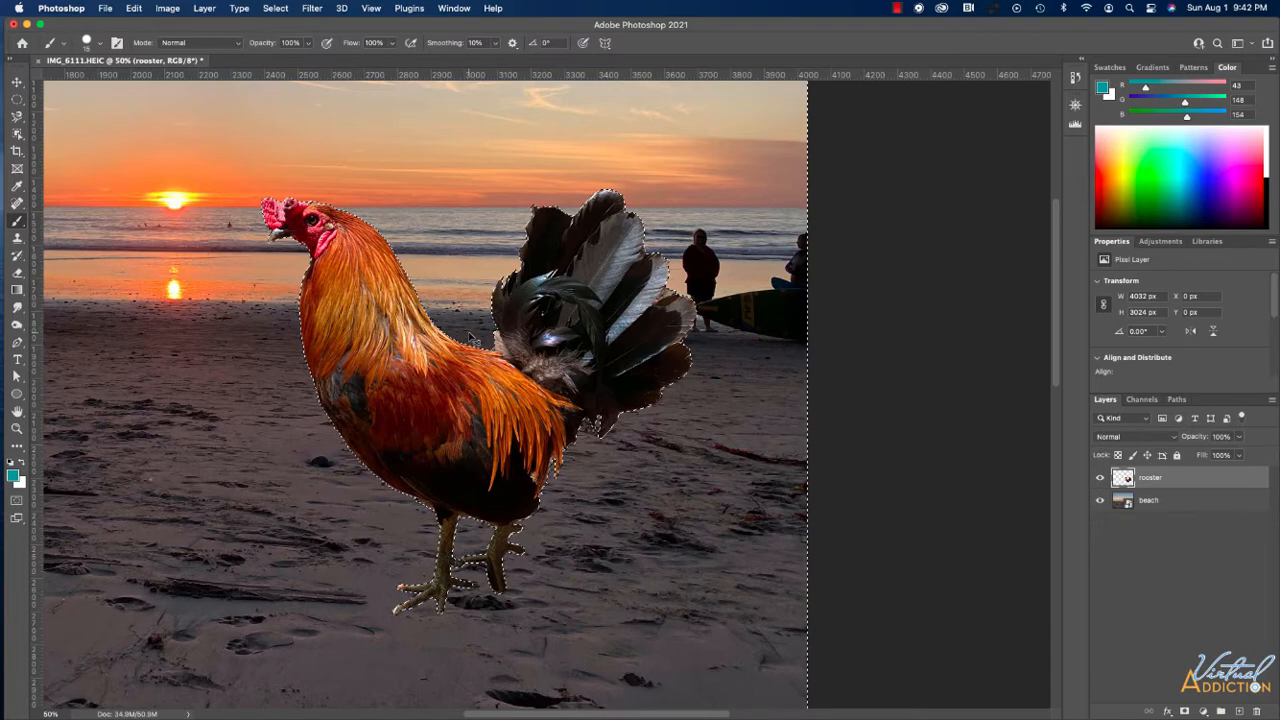
Undo the background deletion and invert the selection back to the rooster.
key(super+z)
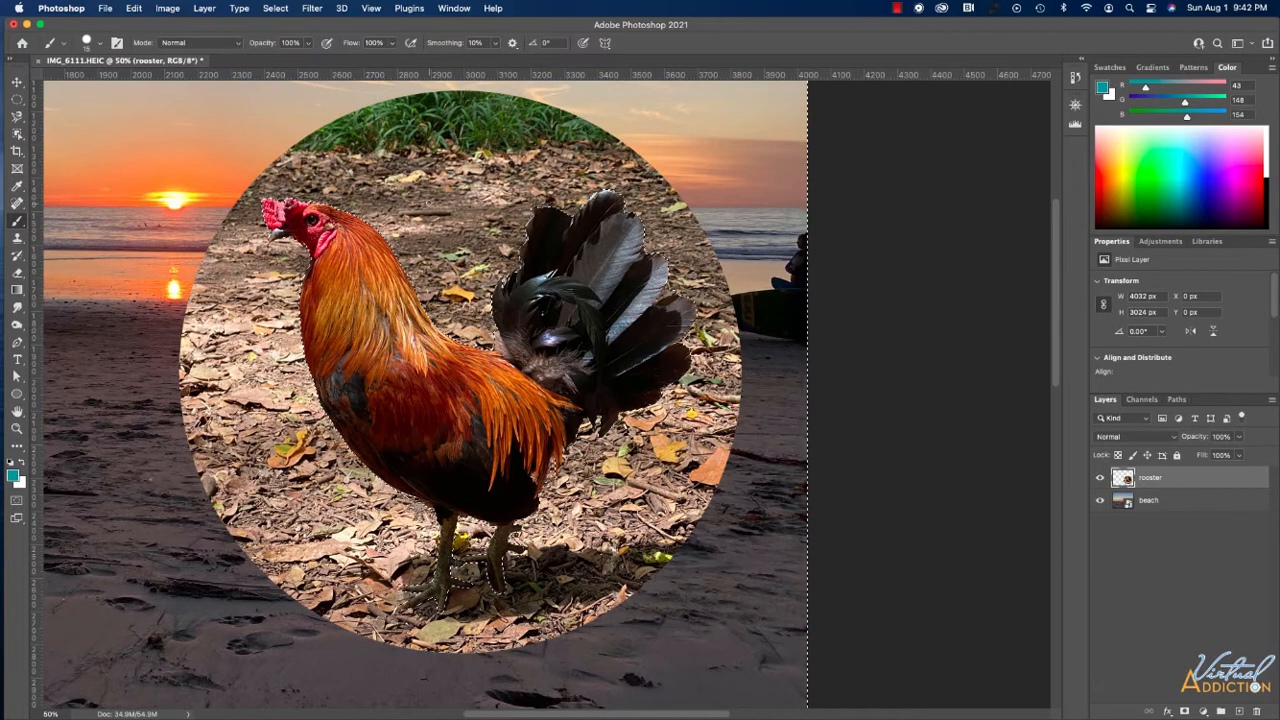
click(276, 8)
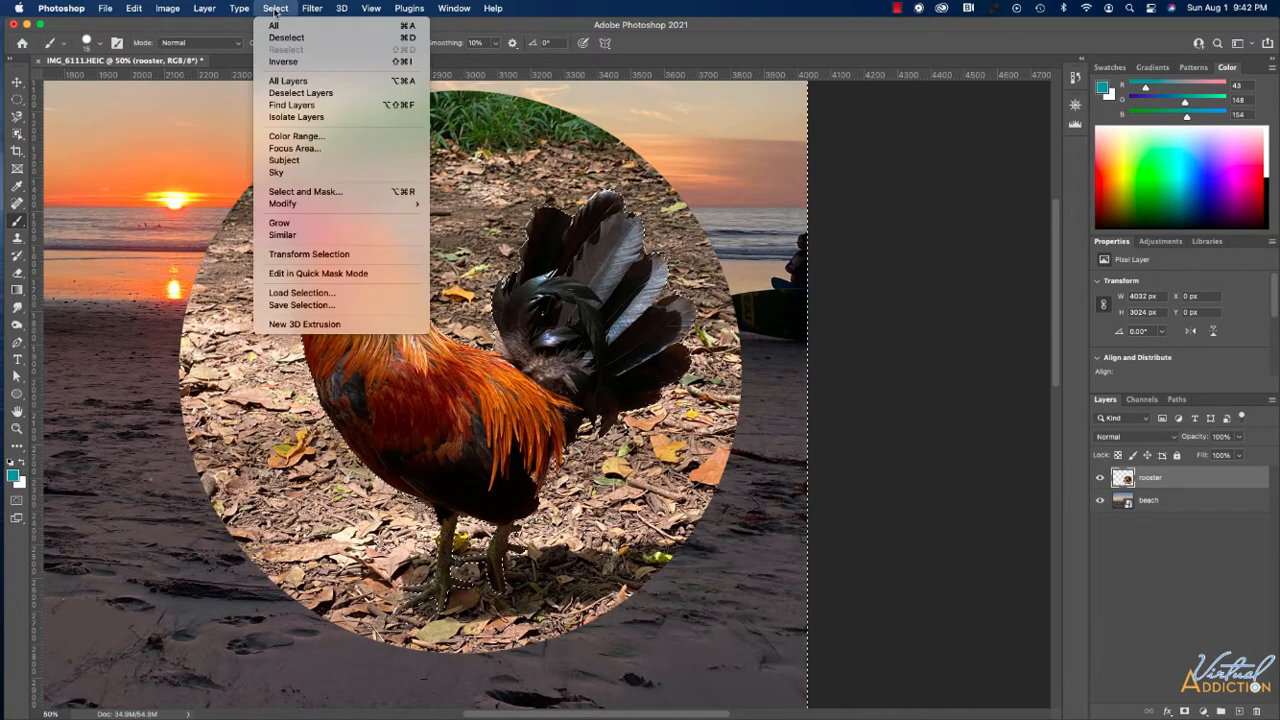
click(285, 62)
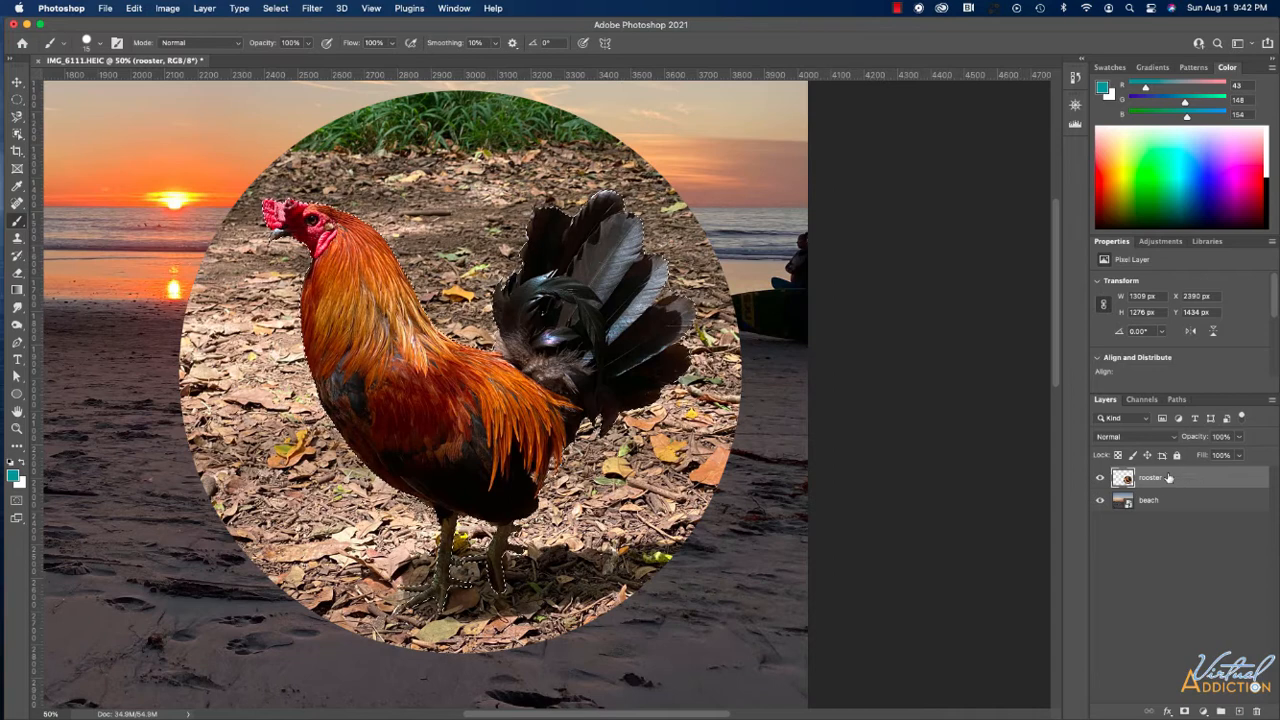
Add a layer mask to the rooster layer from the active selection.
click(1185, 710)
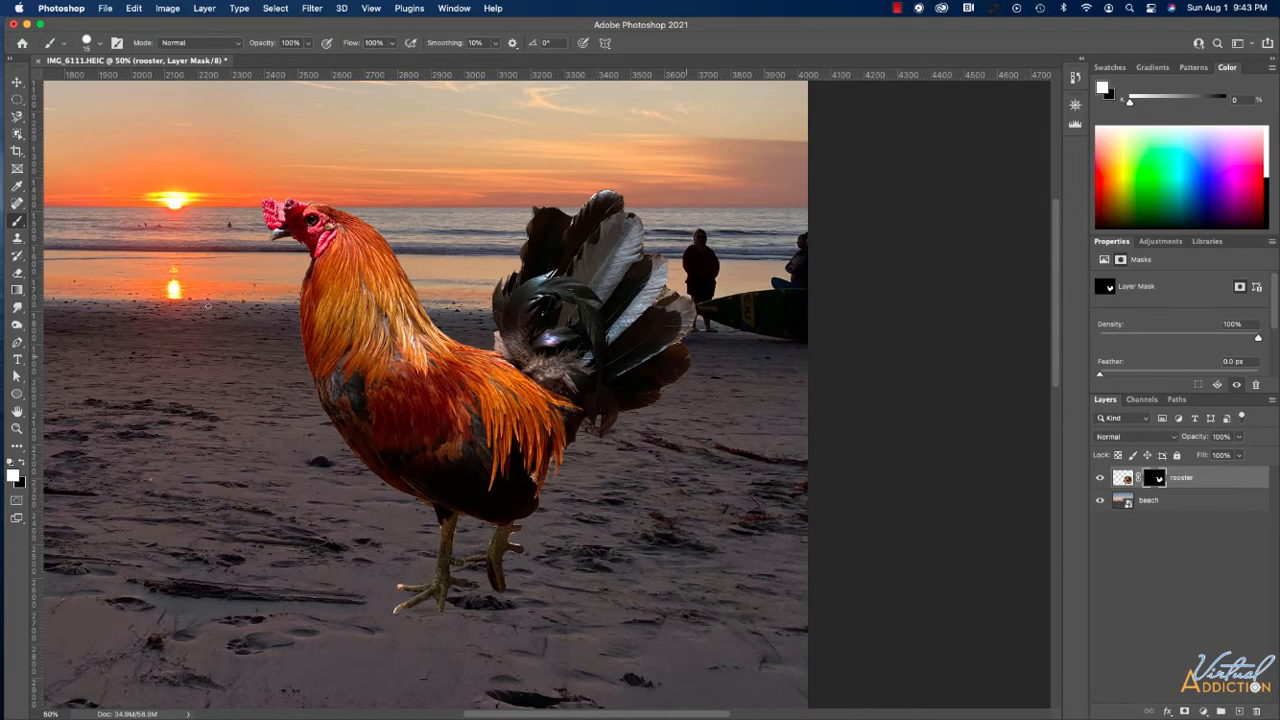
Paint the pale fringe between the rooster's back and tail out of the layer mask with a black brush.
click(16, 427)
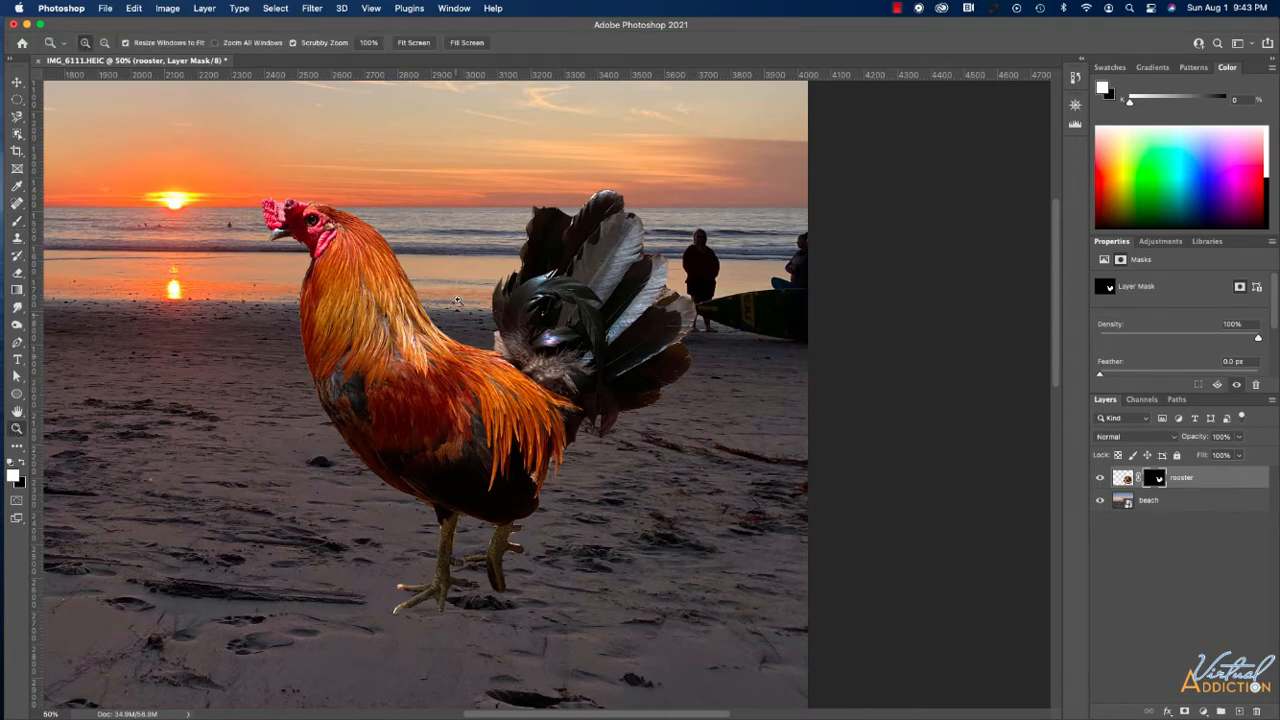
drag(457, 300, 515, 360)
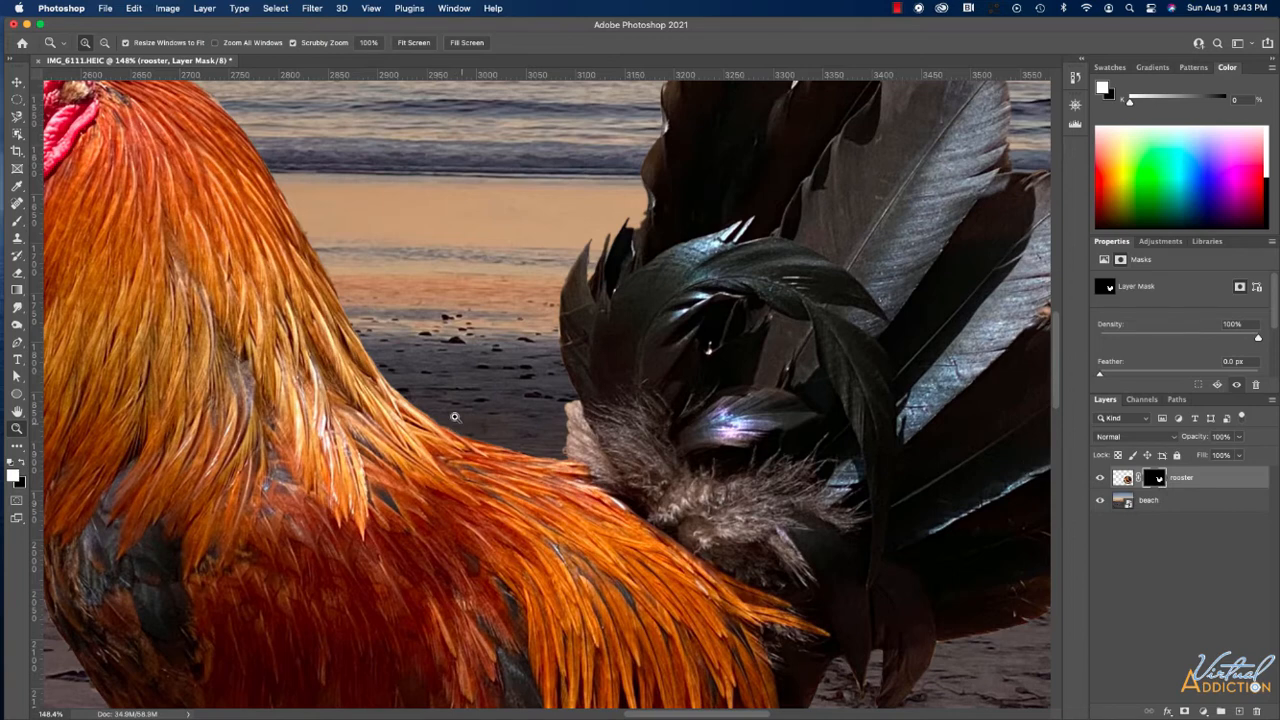
click(17, 223)
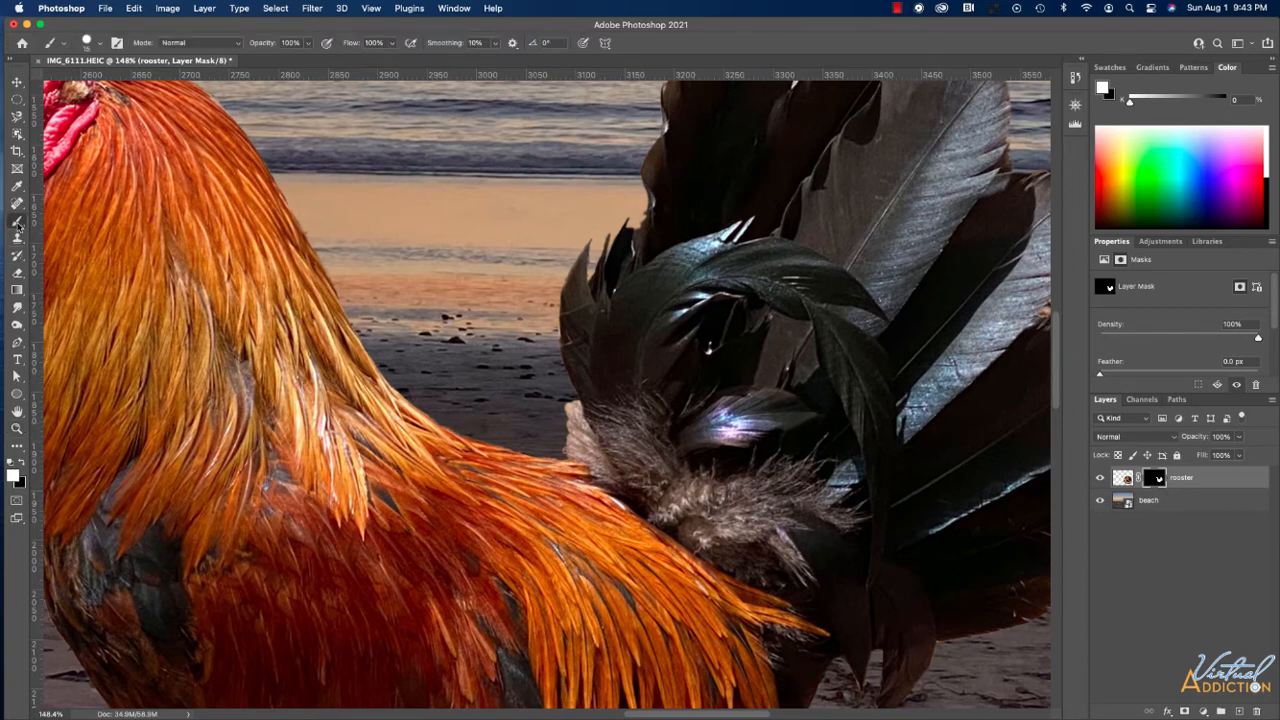
click(562, 403)
key(x)
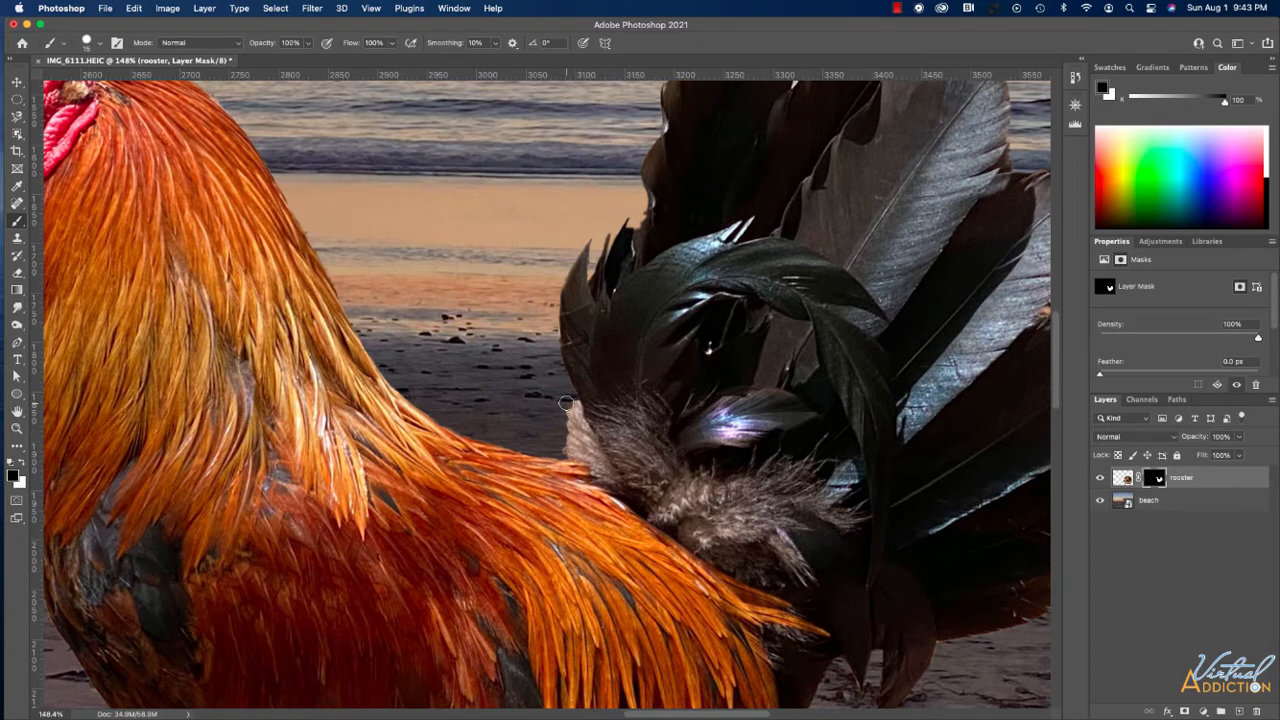
mouse_move(566, 403)
mouse_down()
mouse_move(587, 452)
mouse_move(568, 452)
mouse_up()
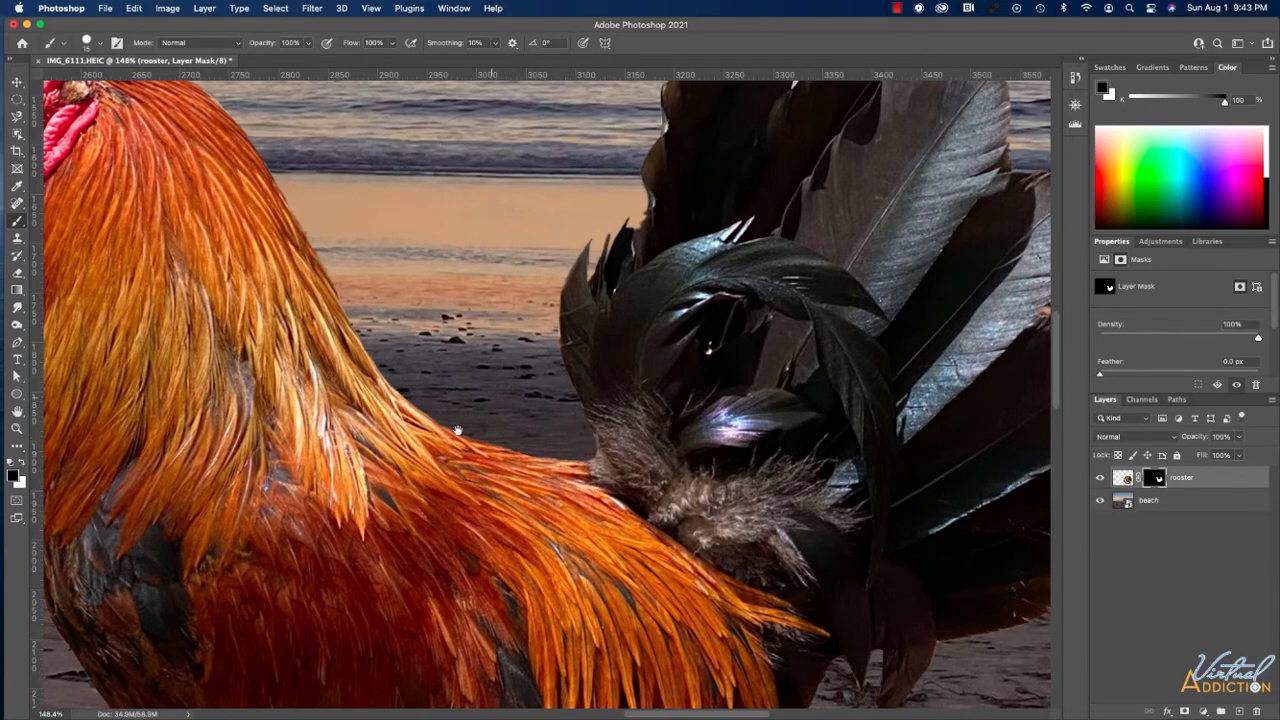
Set the rooster layer mask's feather to 0.6 px and its density to 100%.
drag(458, 430, 463, 42)
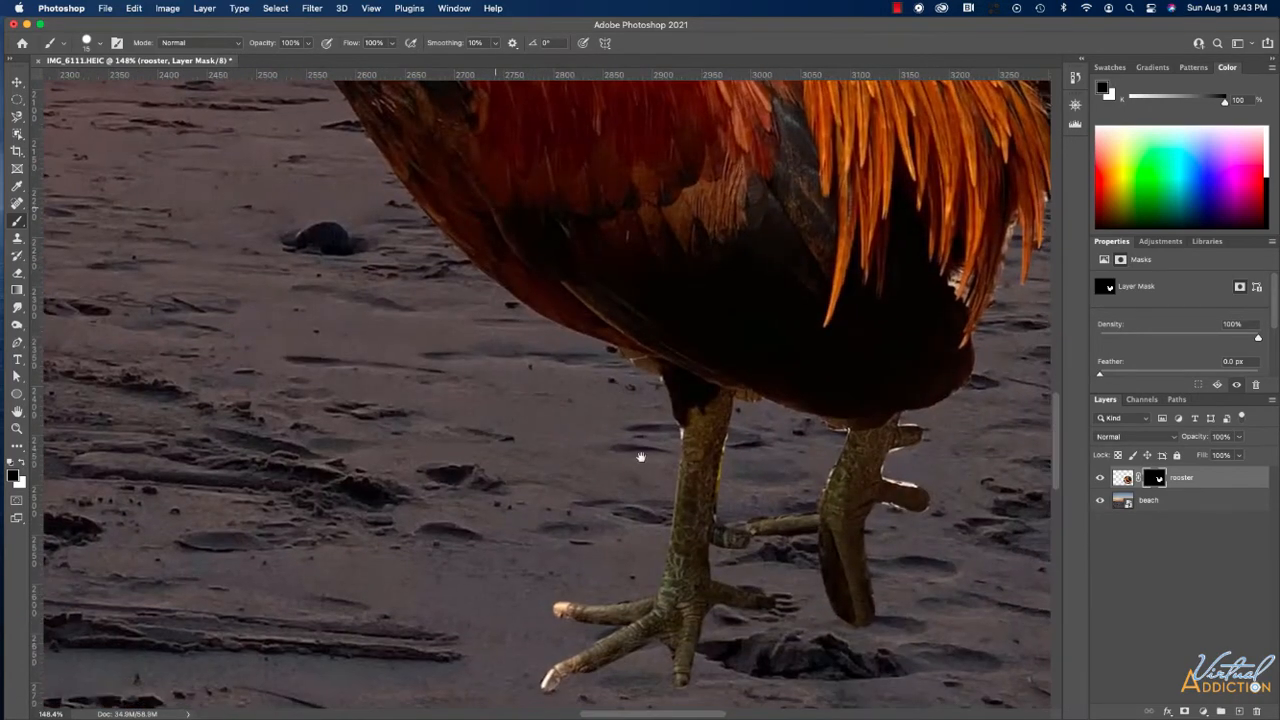
drag(667, 530, 647, 471)
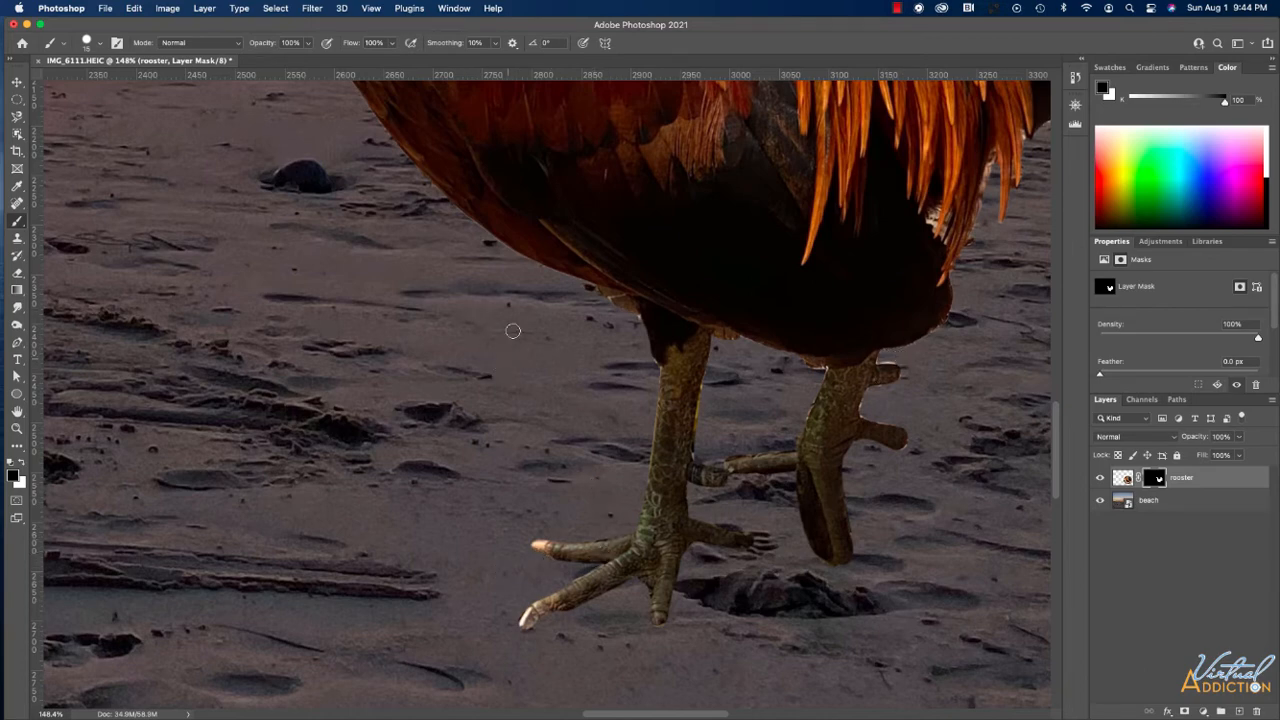
key(super+minus)
key(super+minus)
key(super+minus)
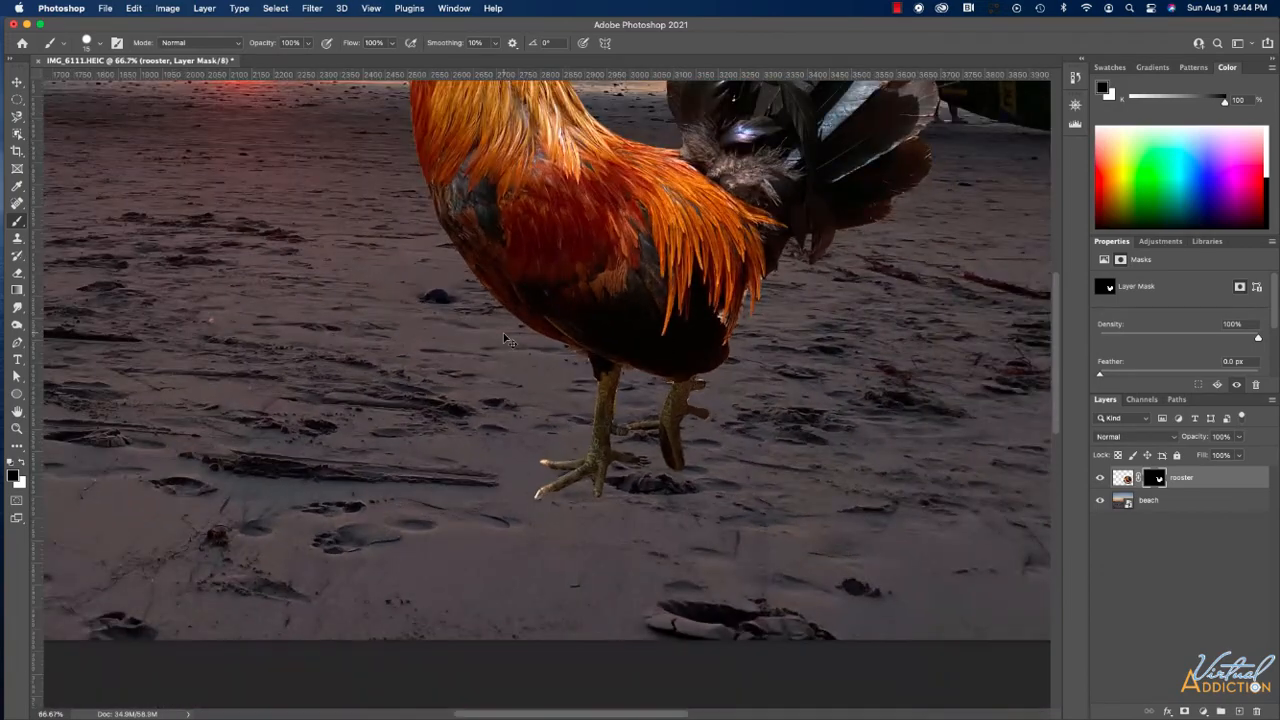
scroll(454, 158, up, 5)
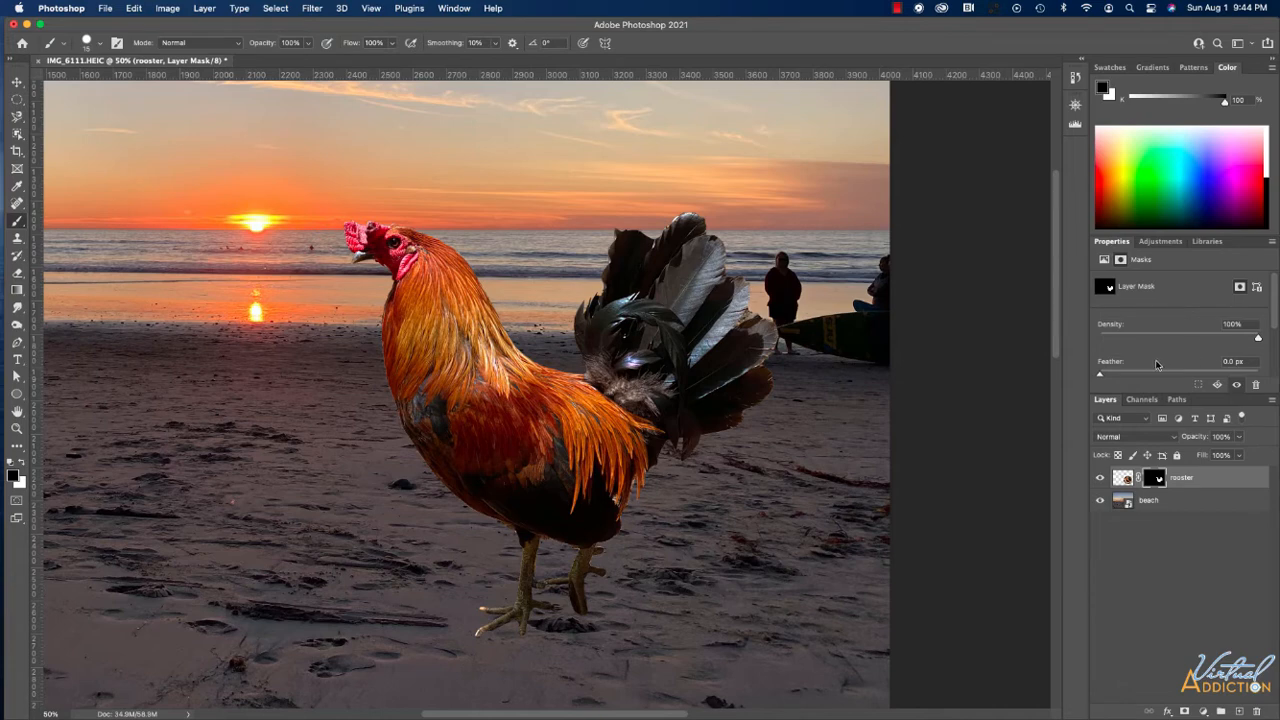
drag(1099, 377, 1189, 375)
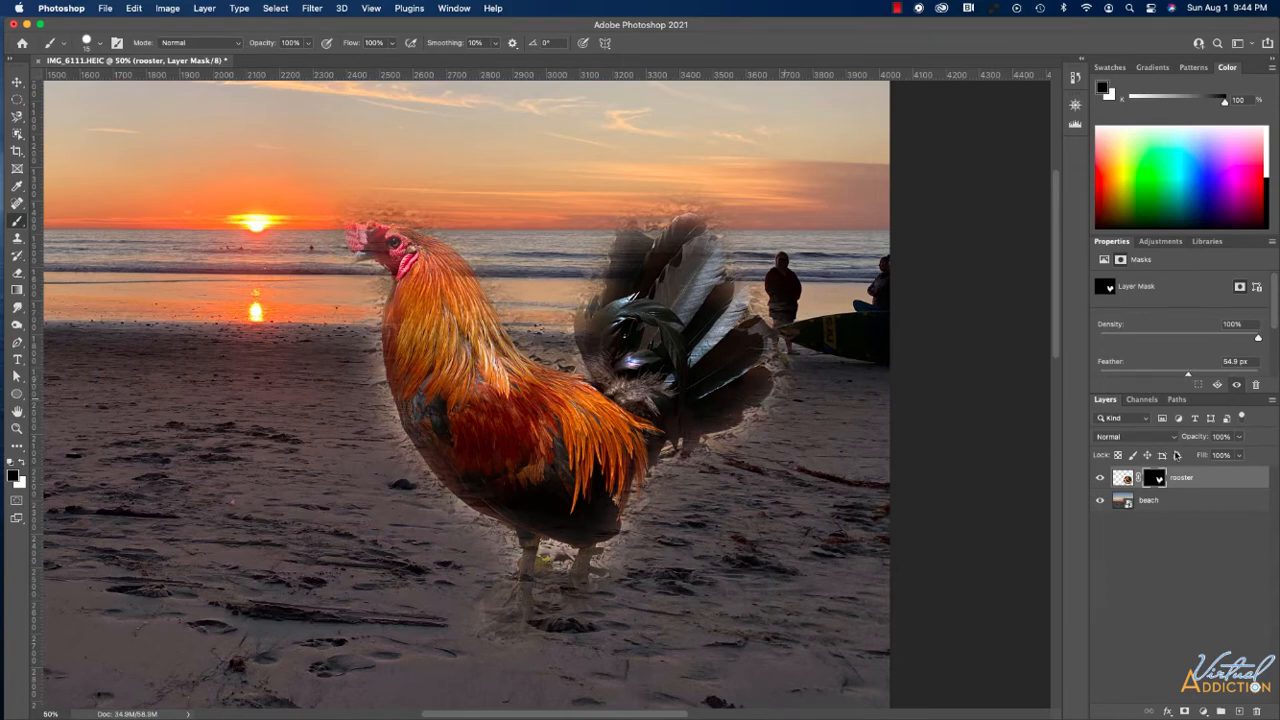
drag(1189, 376, 1080, 376)
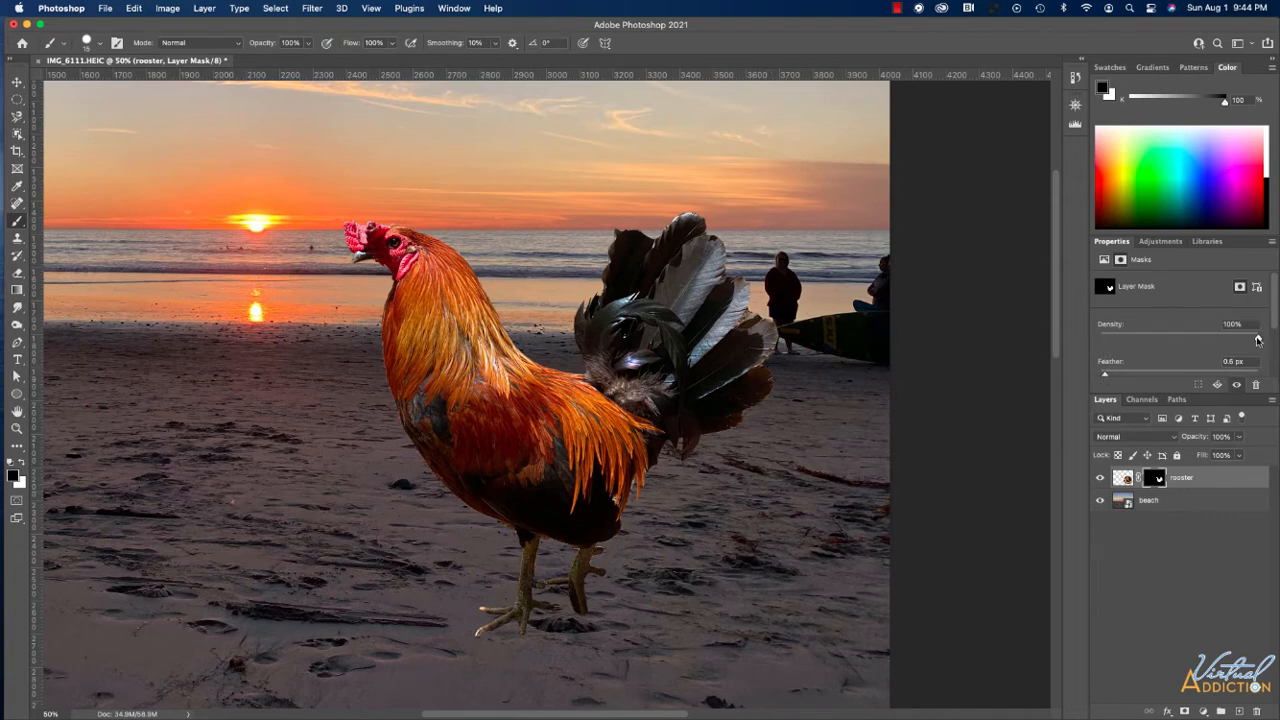
mouse_move(1257, 340)
mouse_down()
mouse_move(1164, 341)
mouse_move(1276, 345)
mouse_up()
scroll(1218, 348, down, 3)
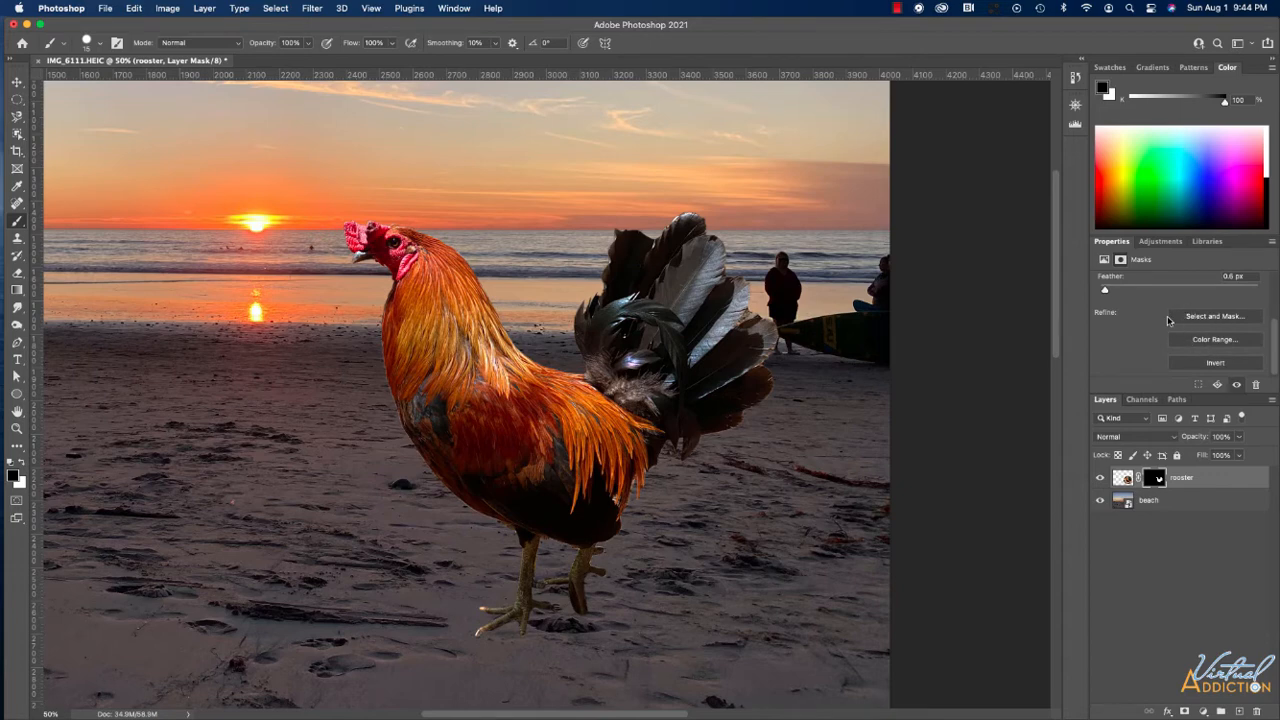
scroll(1172, 314, up, 3)
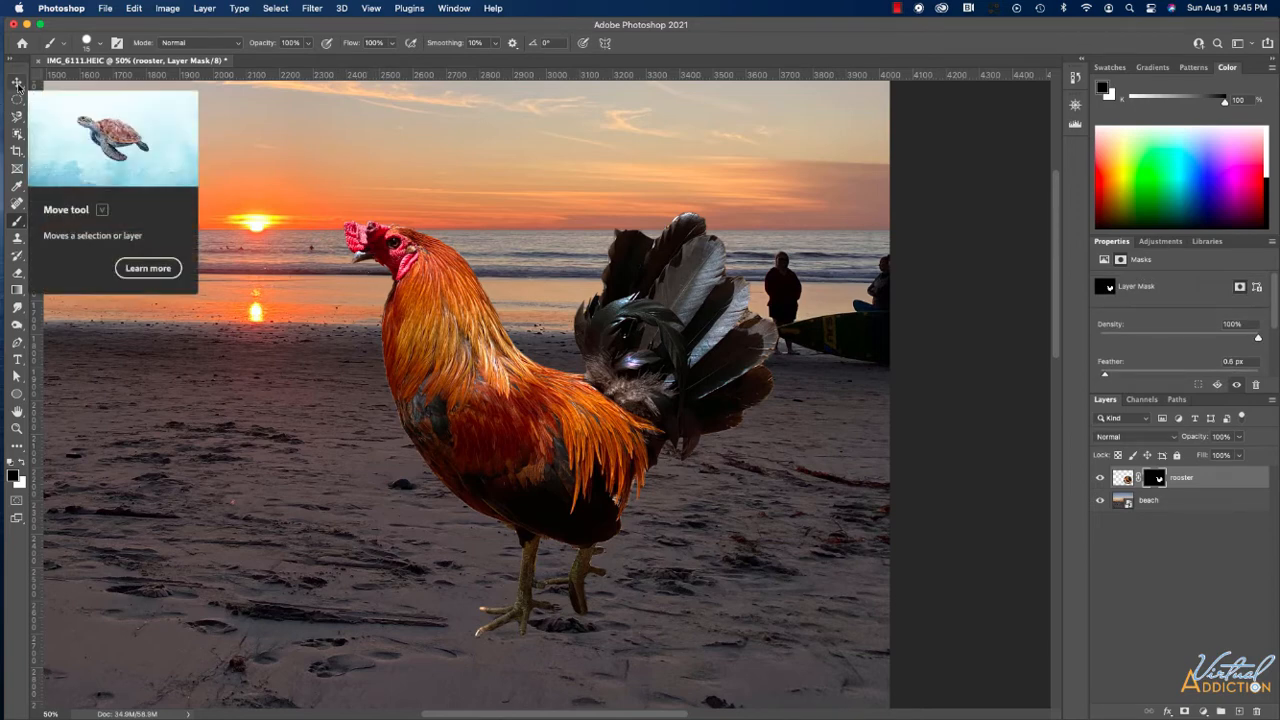
Move the rooster layer up and to the left over the beach, to about X 2016 px, Y 644 px.
click(17, 84)
click(1123, 479)
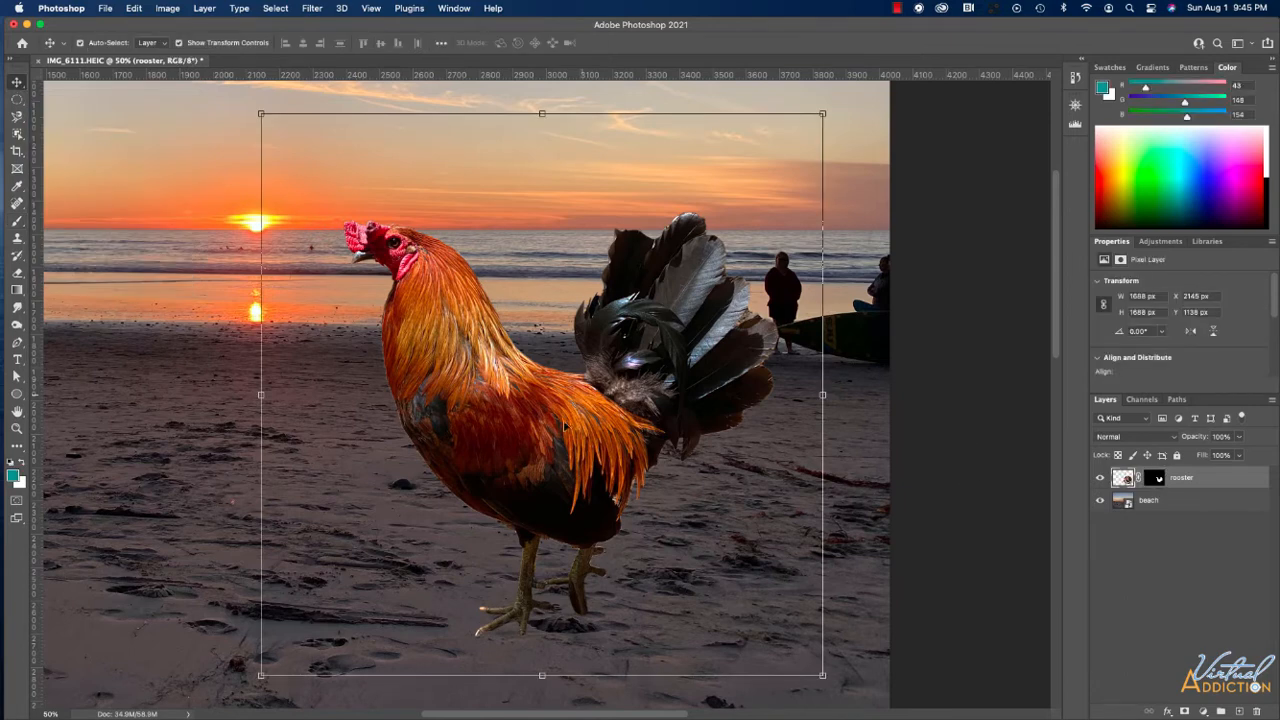
drag(564, 428, 508, 318)
key(super+minus)
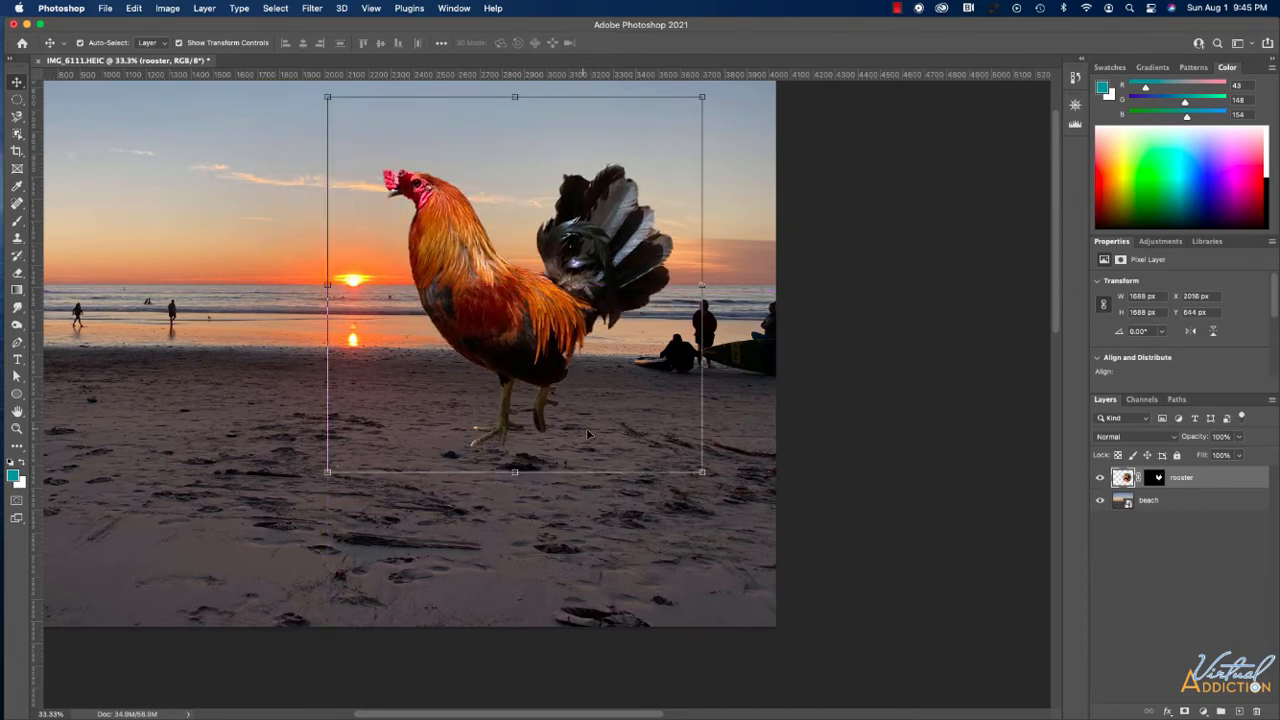
Add a new empty layer directly above the beach layer.
click(17, 99)
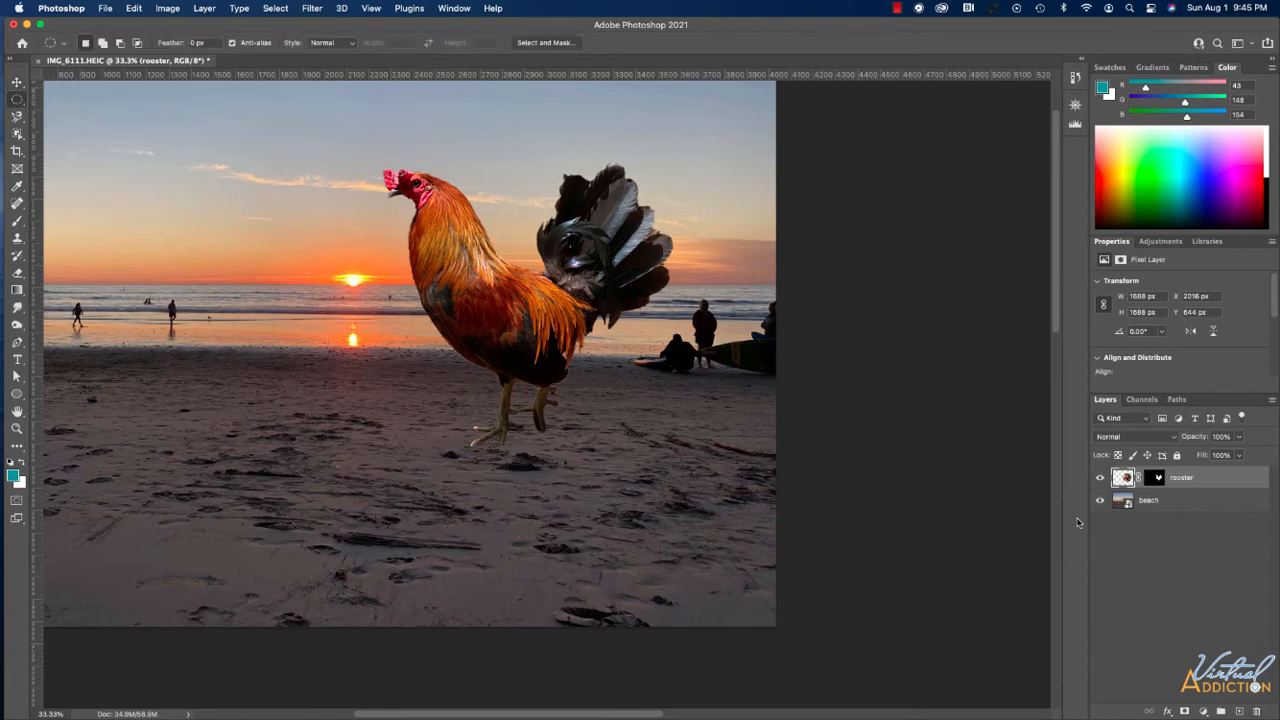
click(1178, 503)
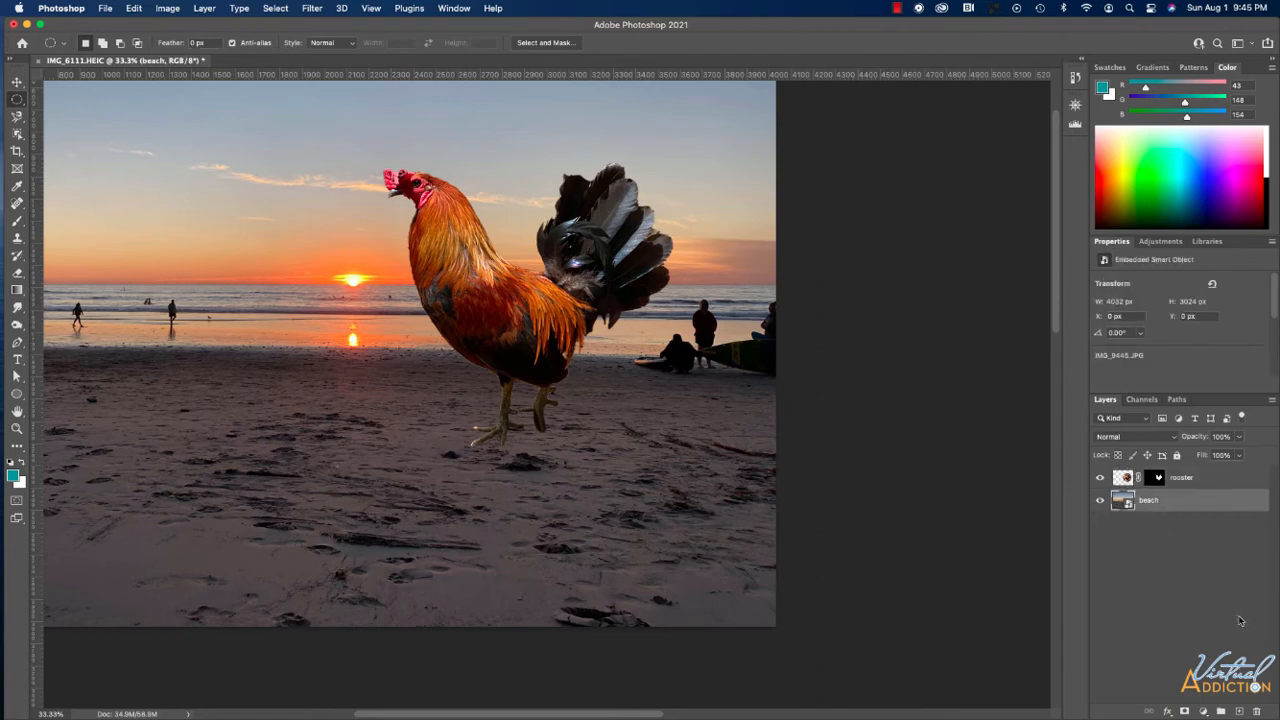
click(1239, 709)
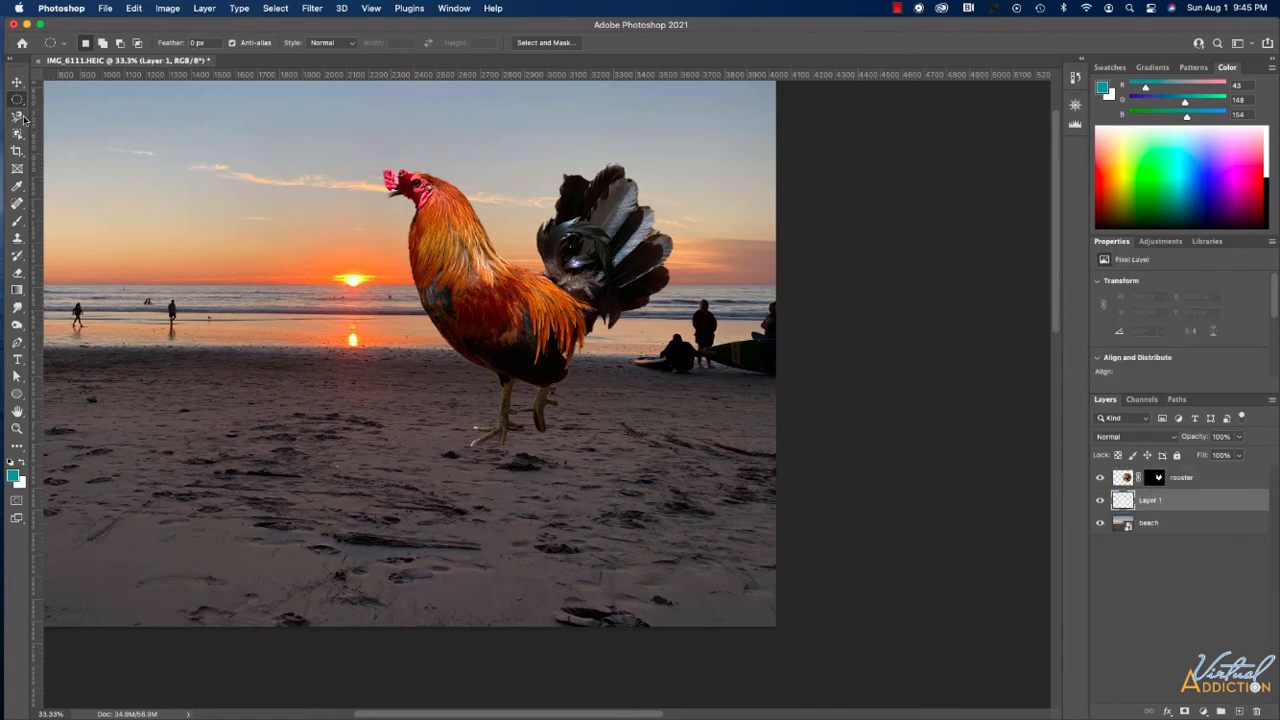
Set up a black brush with a size of 57 px, 0% hardness and 22% opacity.
click(17, 221)
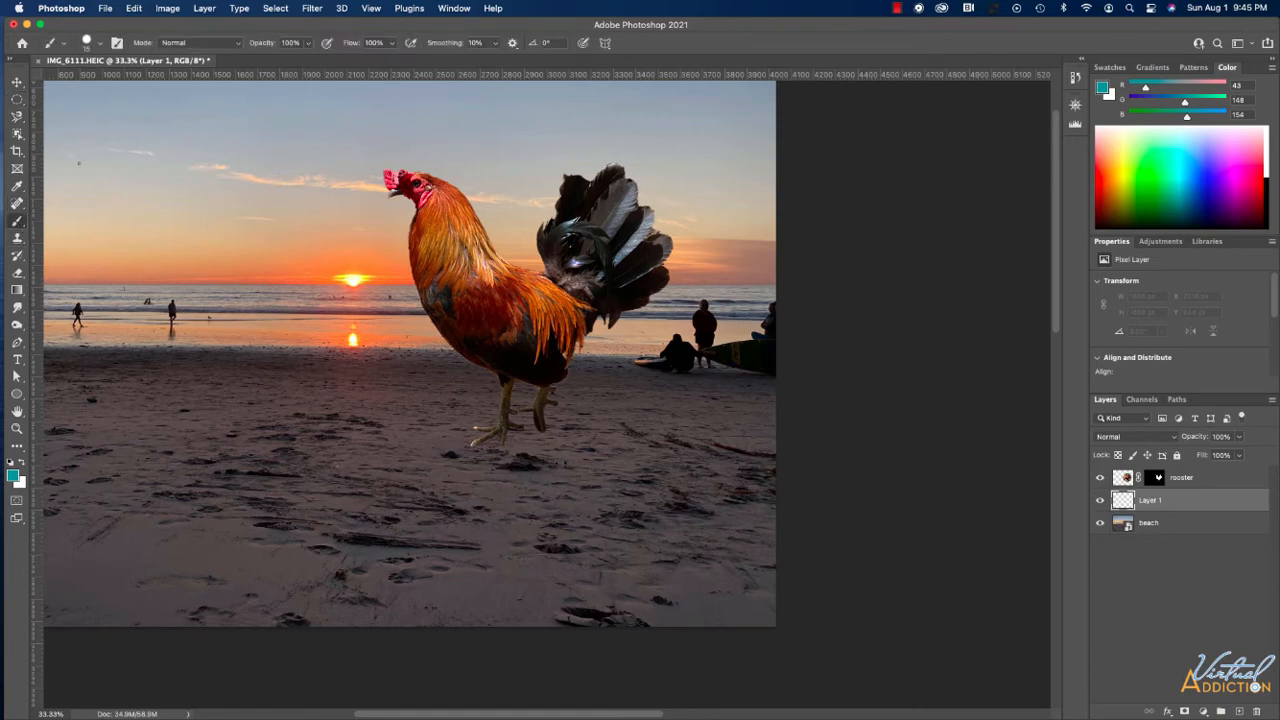
click(100, 45)
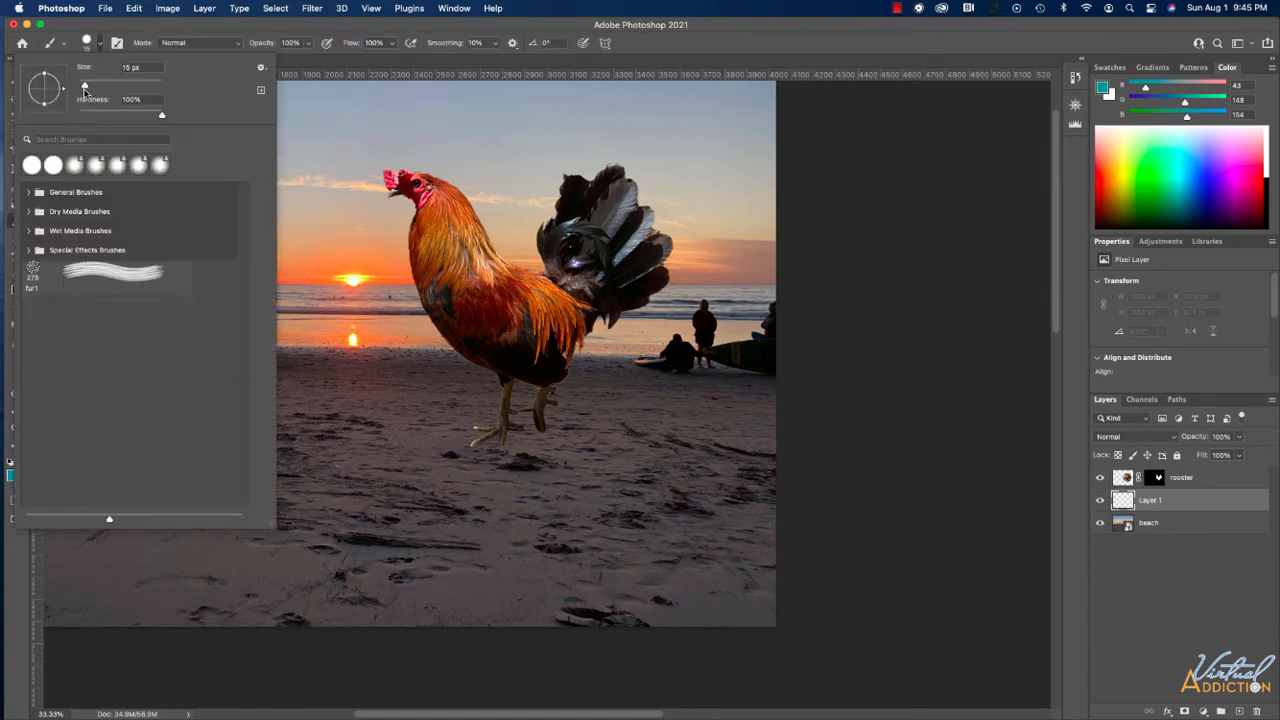
drag(84, 90, 102, 88)
drag(162, 119, 79, 118)
click(308, 43)
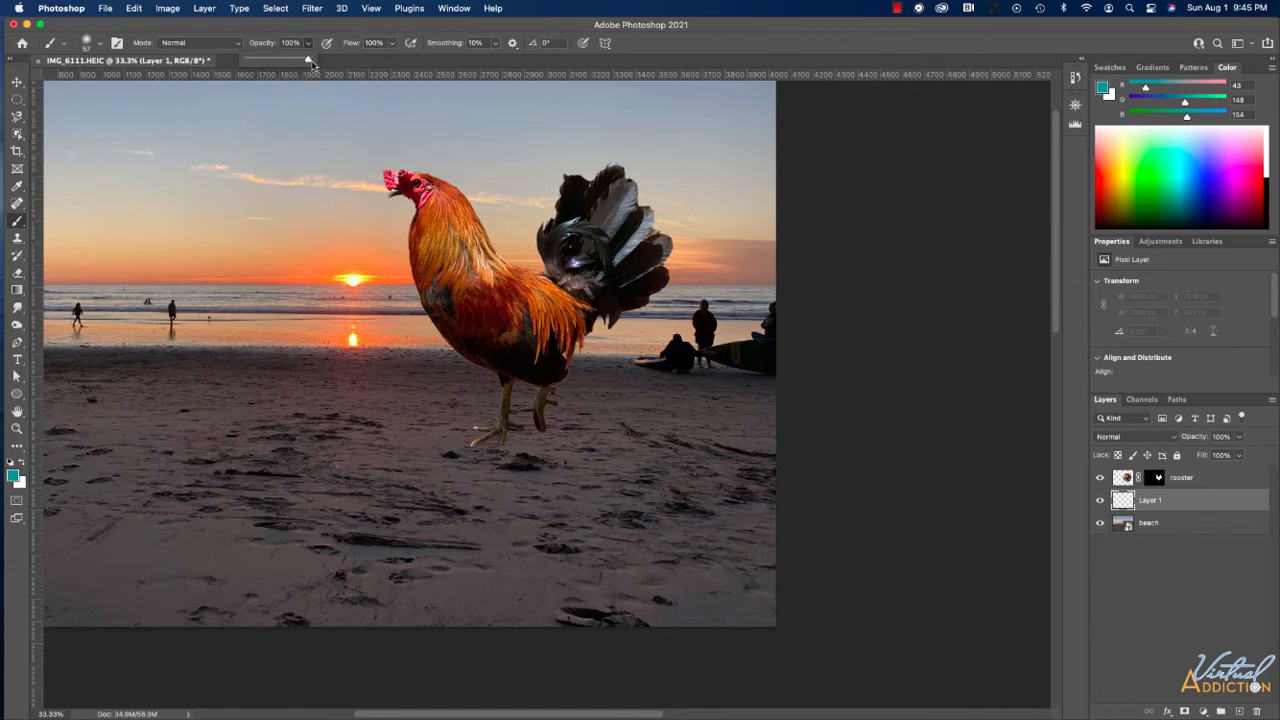
drag(311, 63, 260, 62)
click(11, 464)
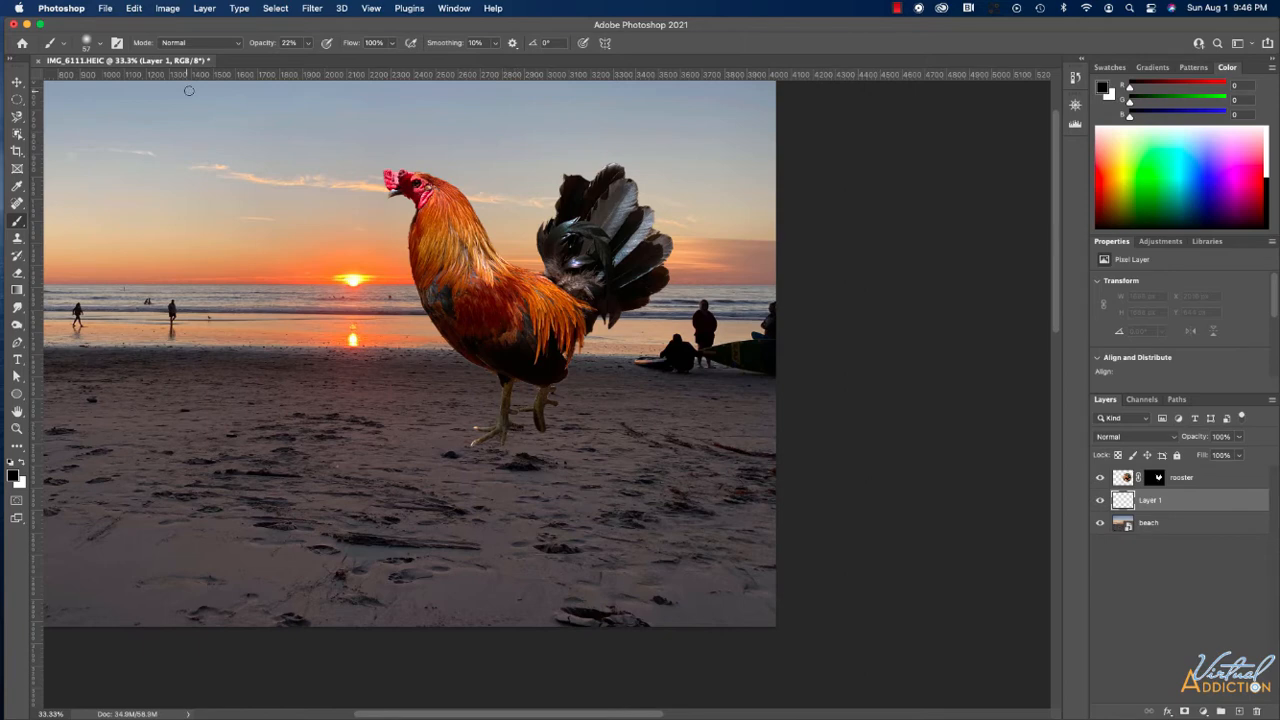
Enlarge the brush to 178 px and paint a soft shadow from the rooster's feet across the sand toward the seated figure.
click(98, 45)
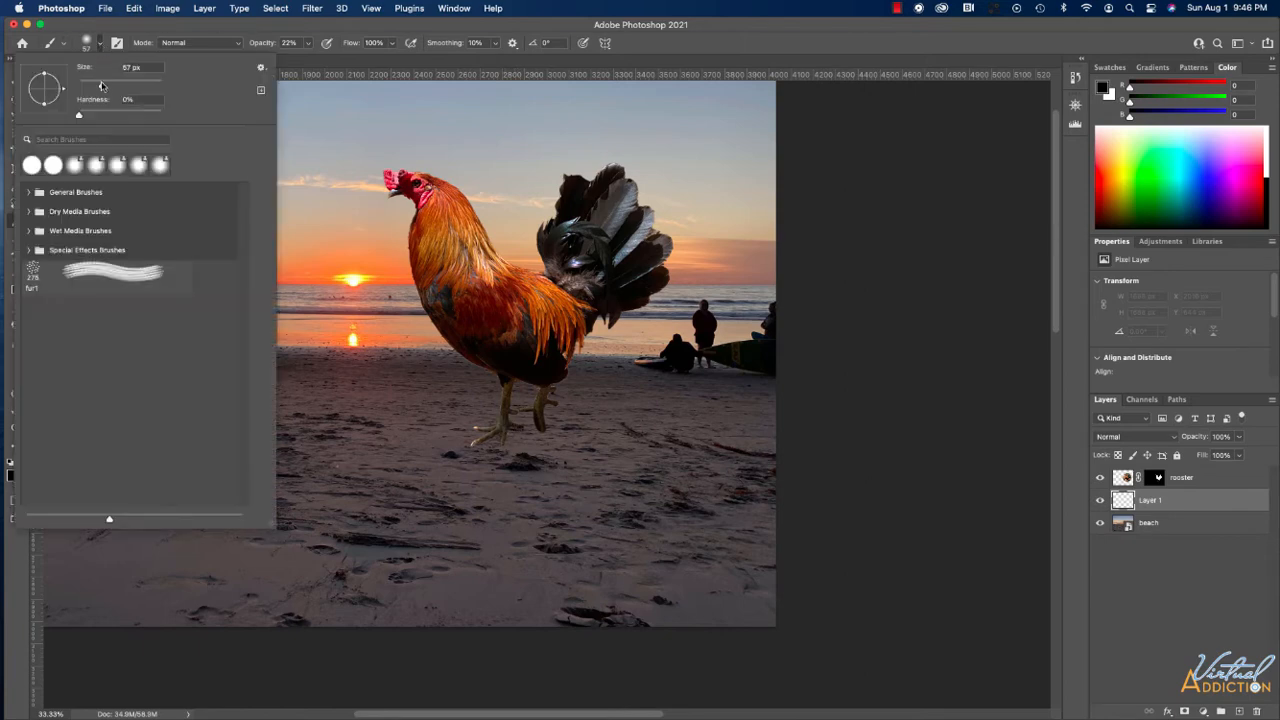
drag(101, 86, 122, 90)
click(490, 438)
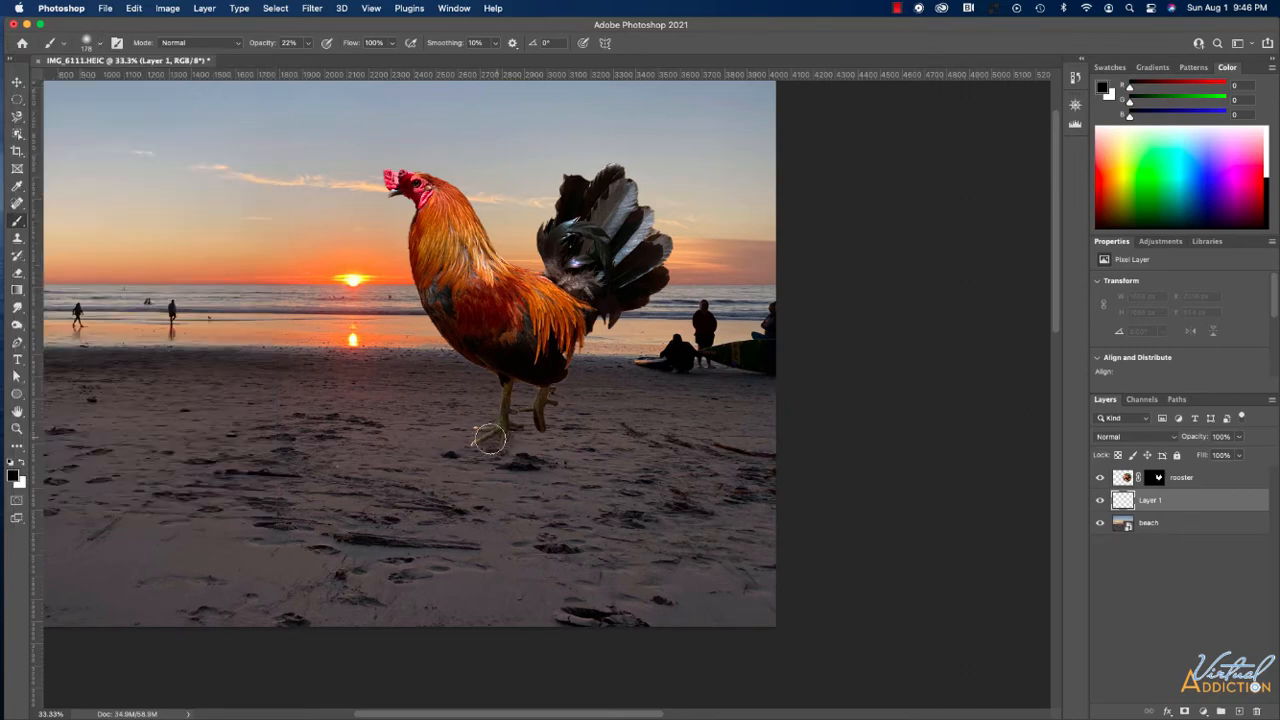
mouse_move(490, 438)
mouse_down()
mouse_move(544, 439)
mouse_move(516, 449)
mouse_move(527, 456)
mouse_move(579, 437)
mouse_move(526, 440)
mouse_move(570, 420)
mouse_move(584, 386)
mouse_move(602, 390)
mouse_move(569, 433)
mouse_move(521, 443)
mouse_move(565, 409)
mouse_move(481, 440)
mouse_move(591, 455)
mouse_move(527, 453)
mouse_move(593, 387)
mouse_move(574, 407)
mouse_move(479, 438)
mouse_move(526, 419)
mouse_move(529, 395)
mouse_move(579, 446)
mouse_move(545, 441)
mouse_move(615, 351)
mouse_move(608, 386)
mouse_move(640, 364)
mouse_move(553, 424)
mouse_up()
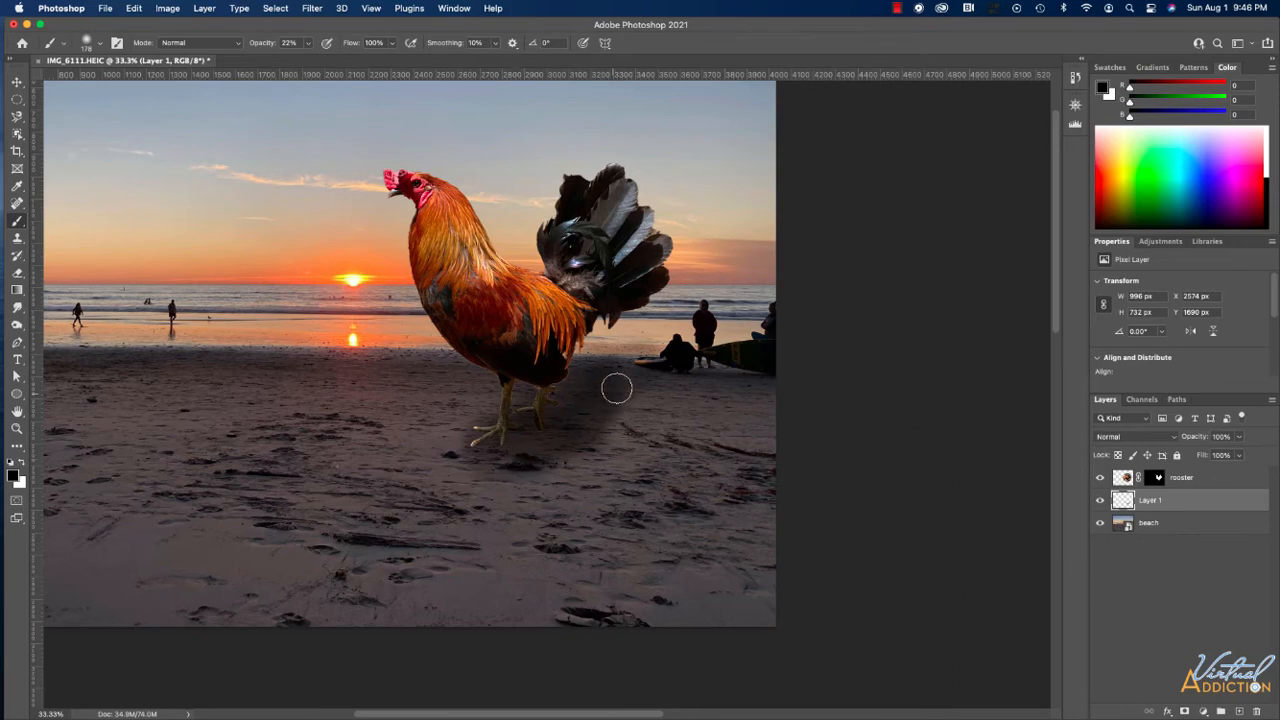
drag(616, 388, 698, 360)
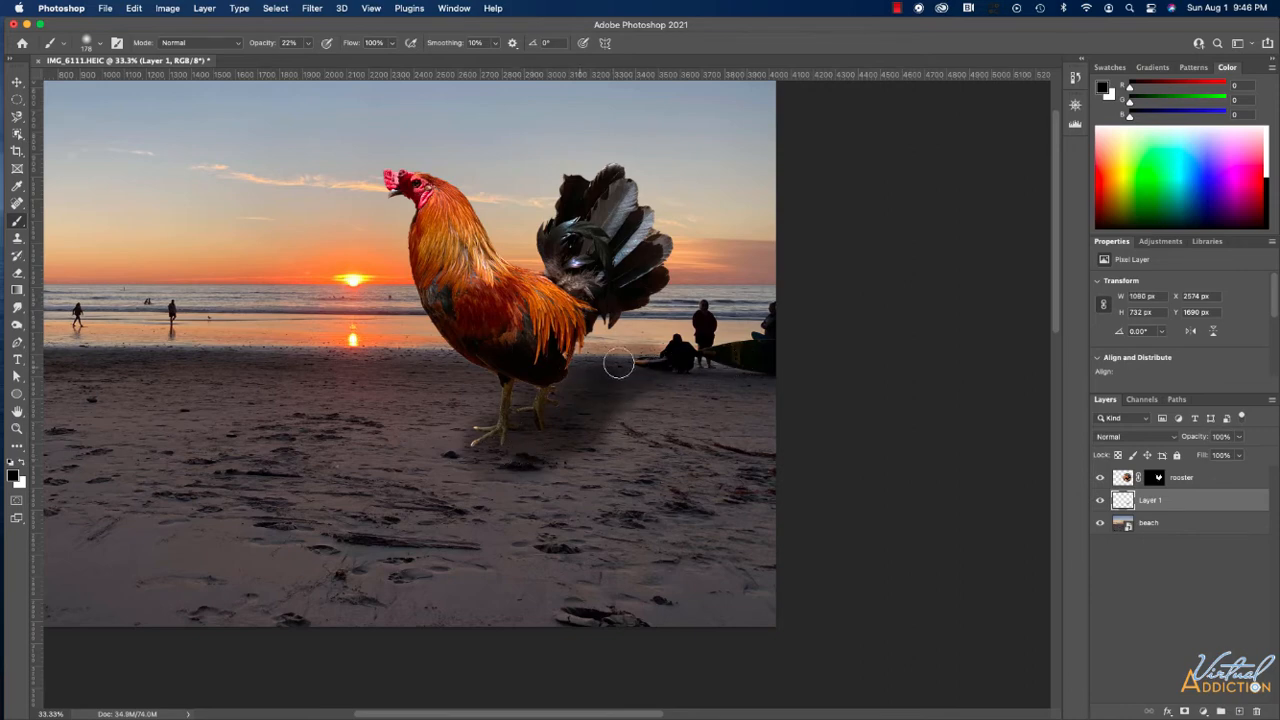
mouse_move(596, 353)
mouse_down()
mouse_move(616, 337)
mouse_move(572, 371)
mouse_move(625, 343)
mouse_move(643, 357)
mouse_move(632, 330)
mouse_move(654, 409)
mouse_move(699, 352)
mouse_up()
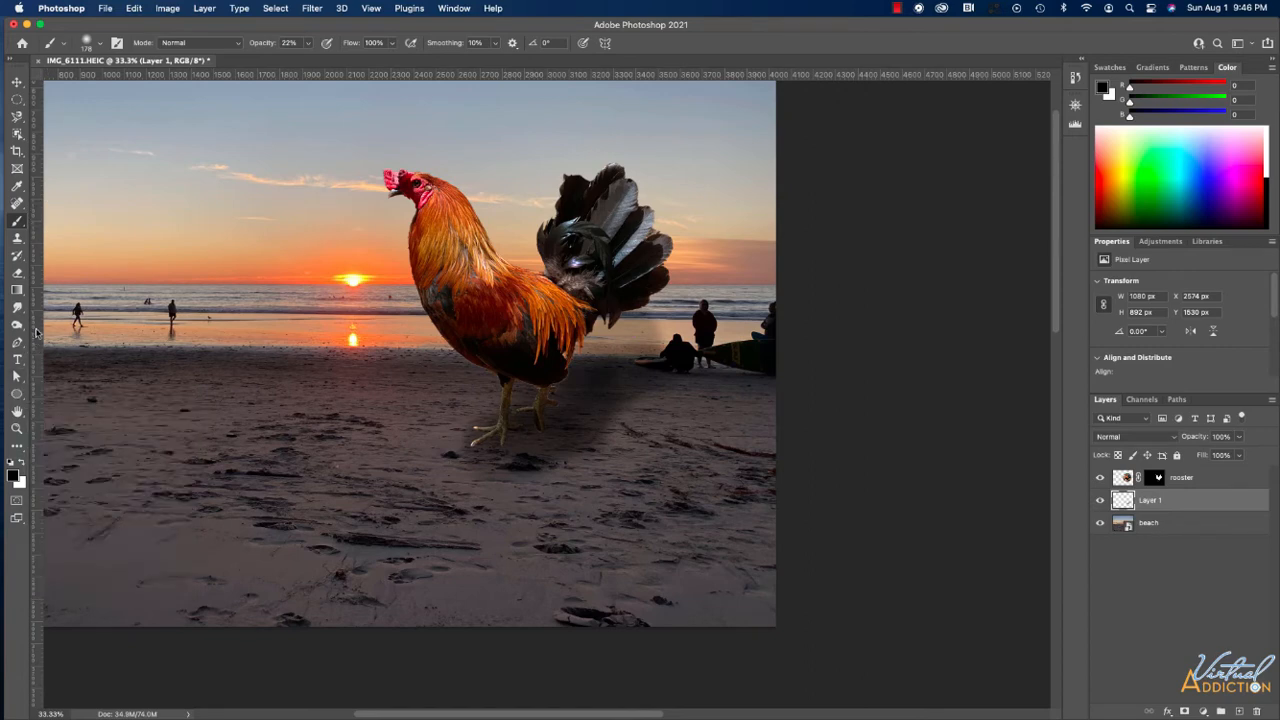
Set up a soft-edged Eraser with a size of 114 px and 50% opacity.
key(e)
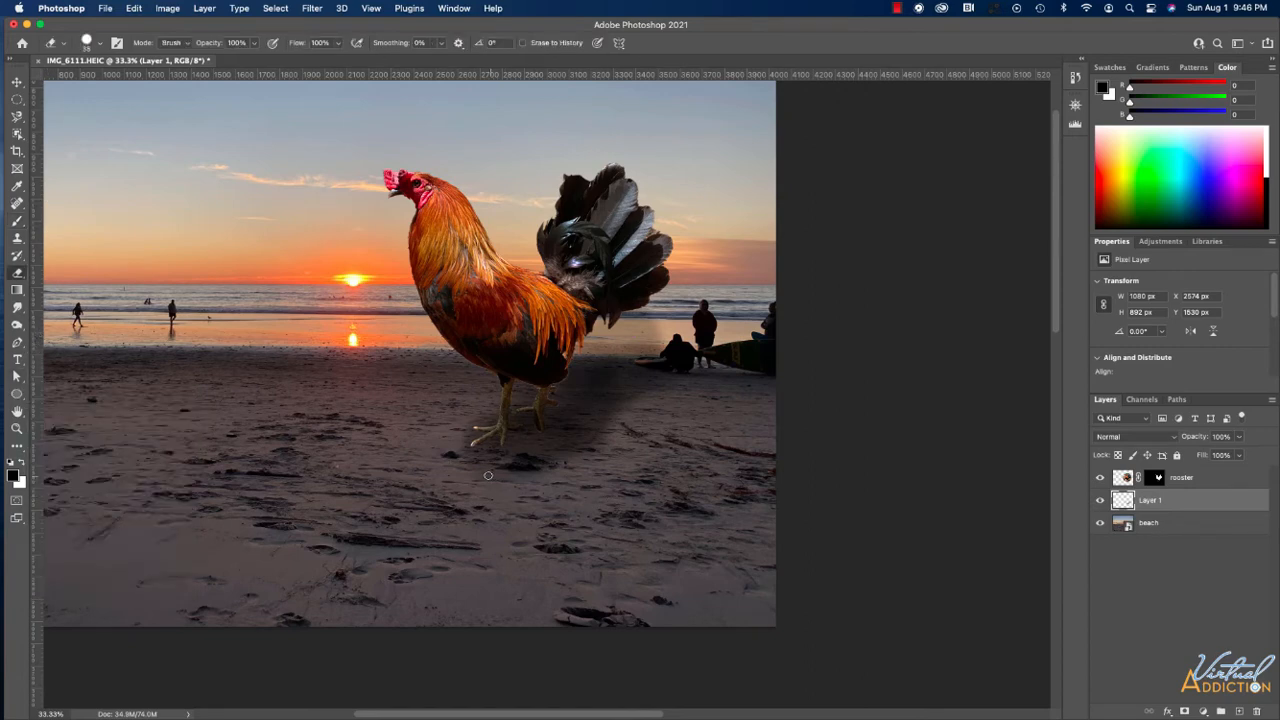
click(100, 44)
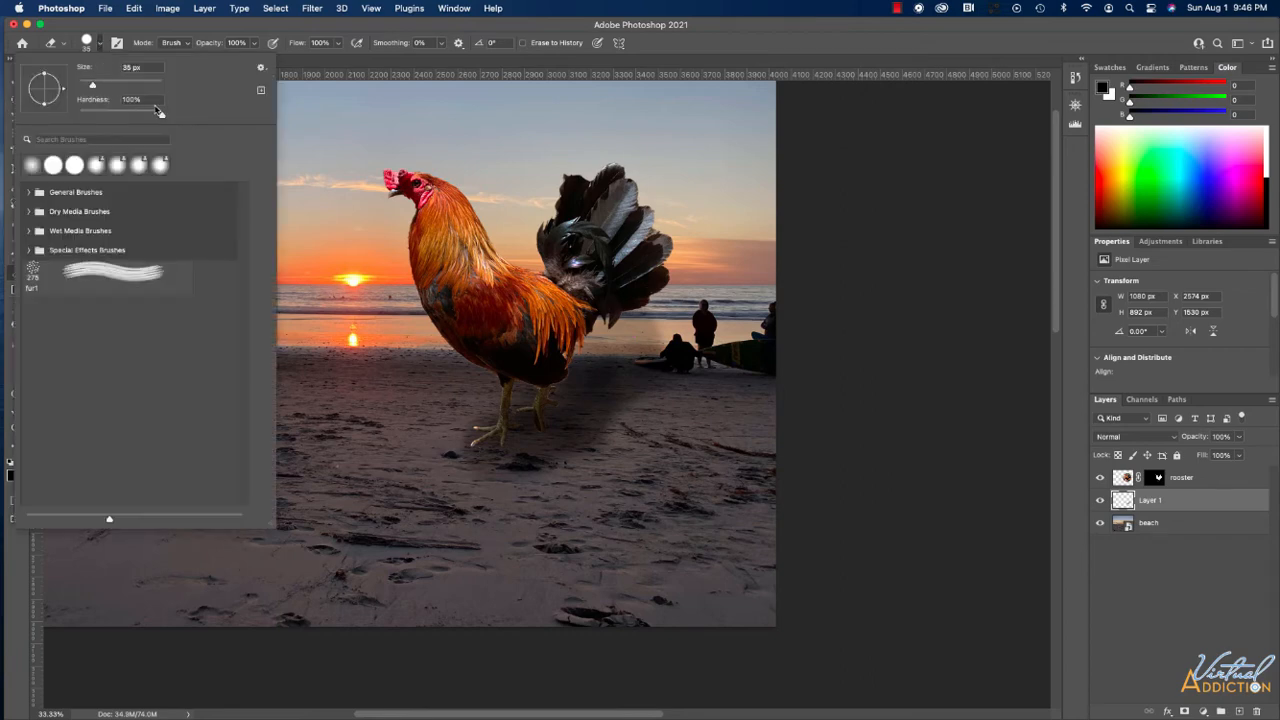
drag(163, 117, 43, 120)
drag(93, 86, 122, 87)
click(244, 42)
text(50)
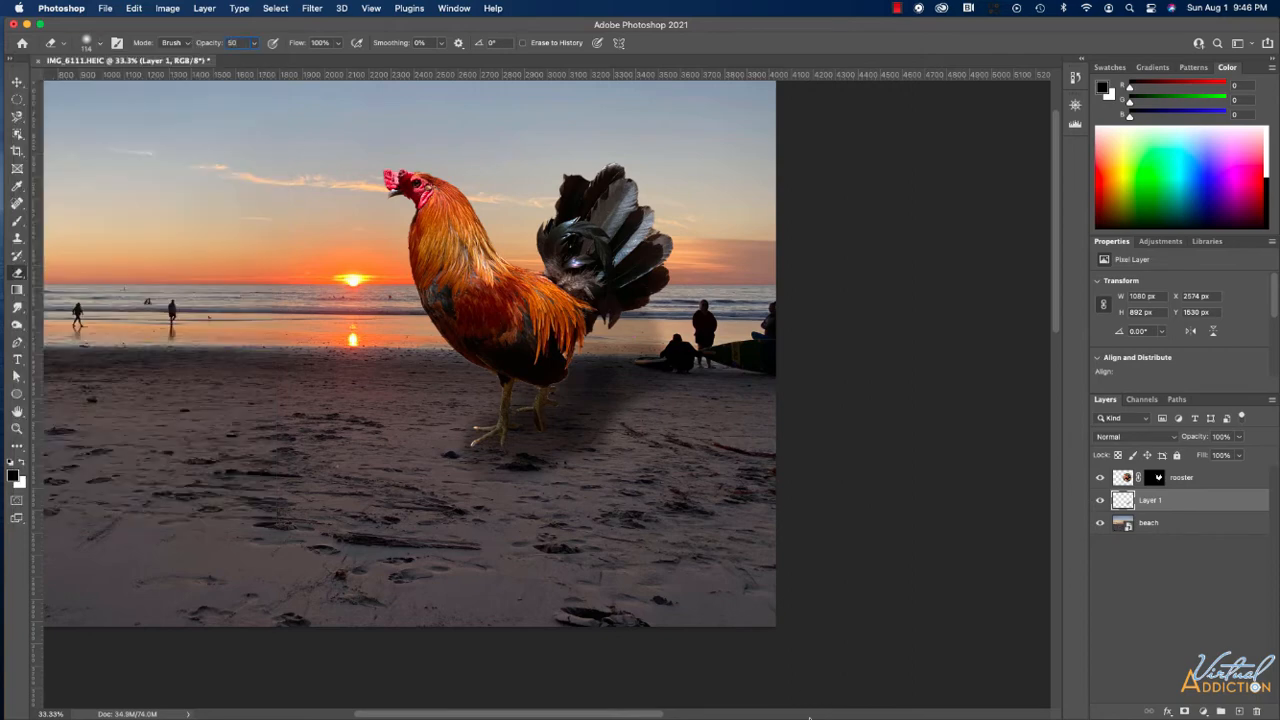
key(Return)
Rename the painted layer below the rooster as "shadow" and set its opacity to 63%.
double_click(1152, 500)
text(shadow)
key(Return)
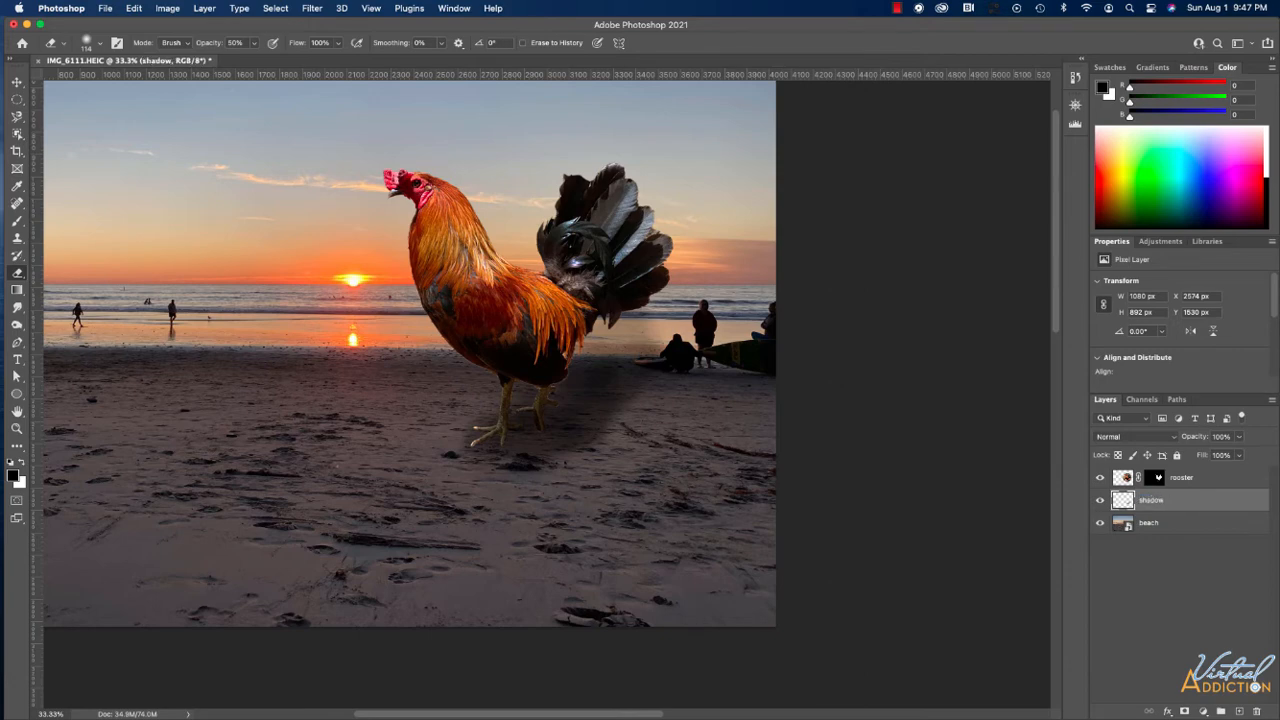
click(1240, 439)
drag(1213, 456, 1217, 457)
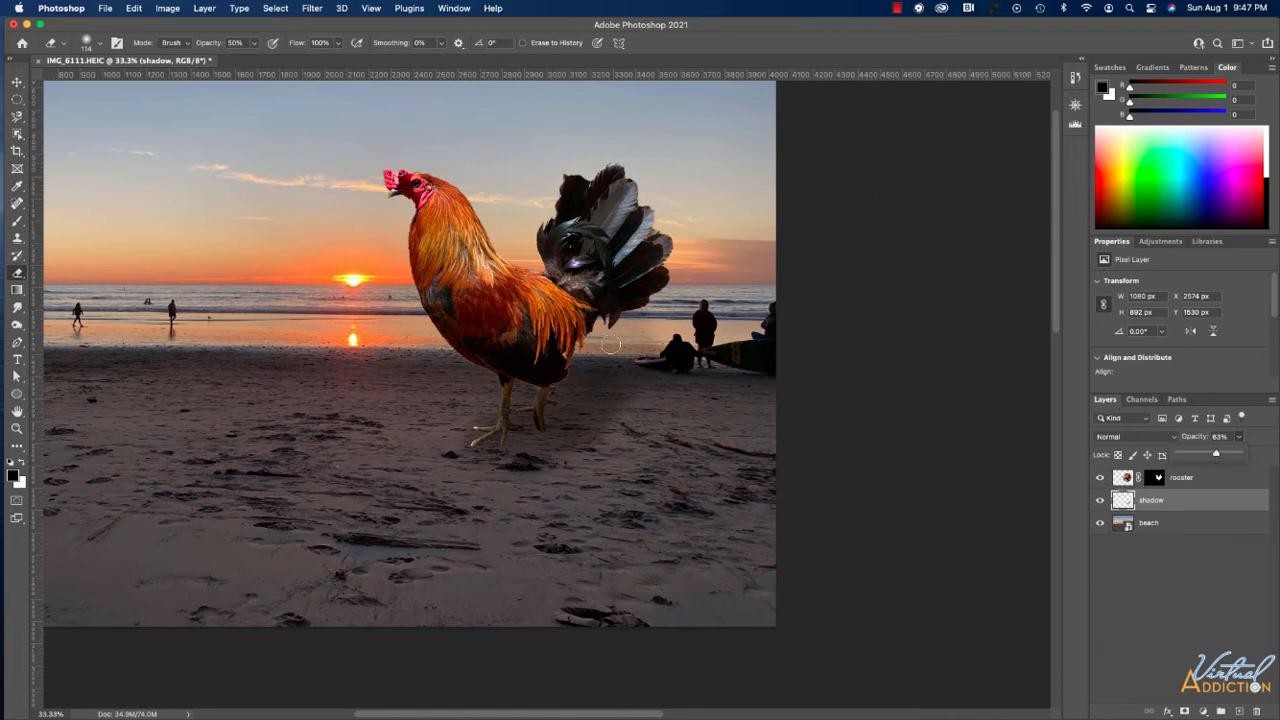
key(z)
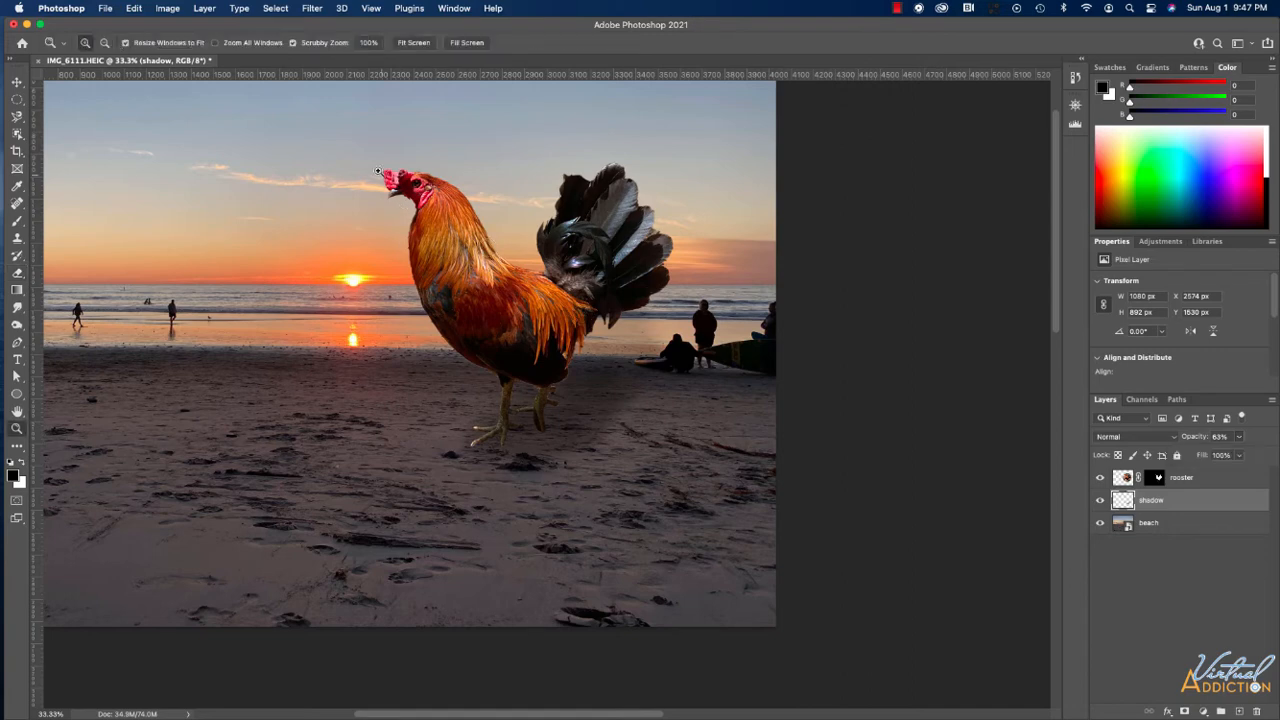
click(17, 99)
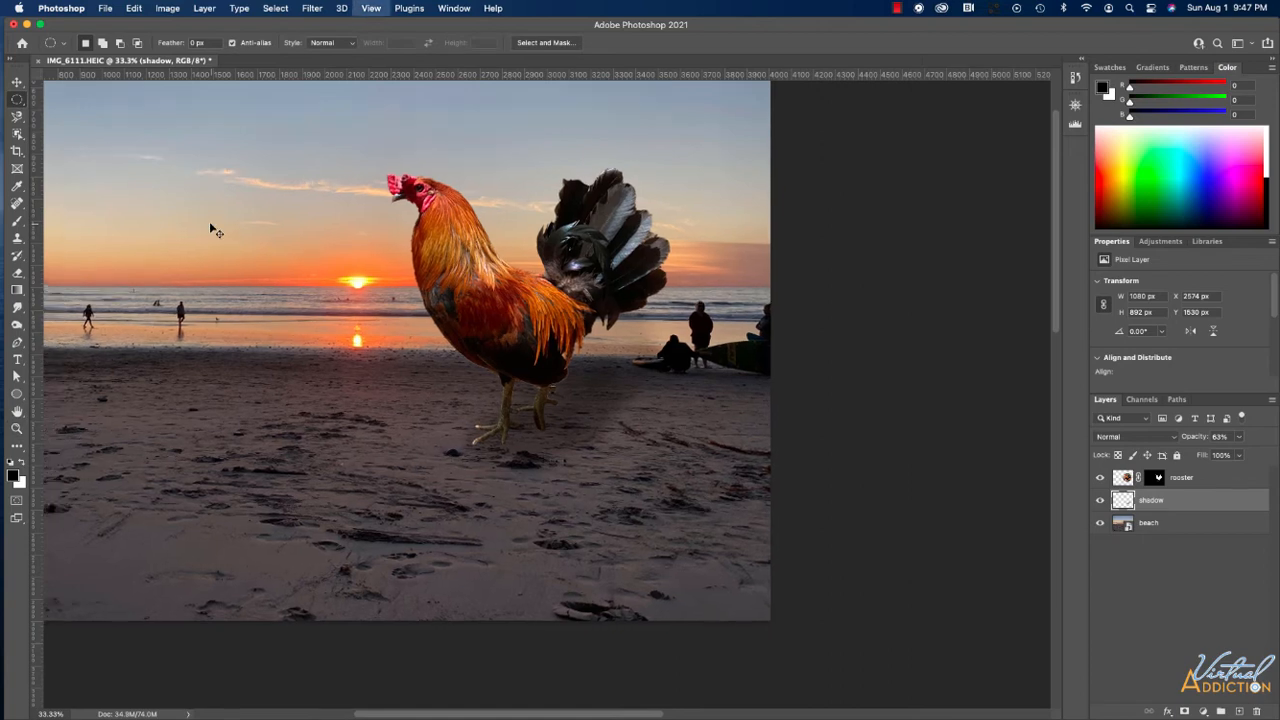
key(super+minus)
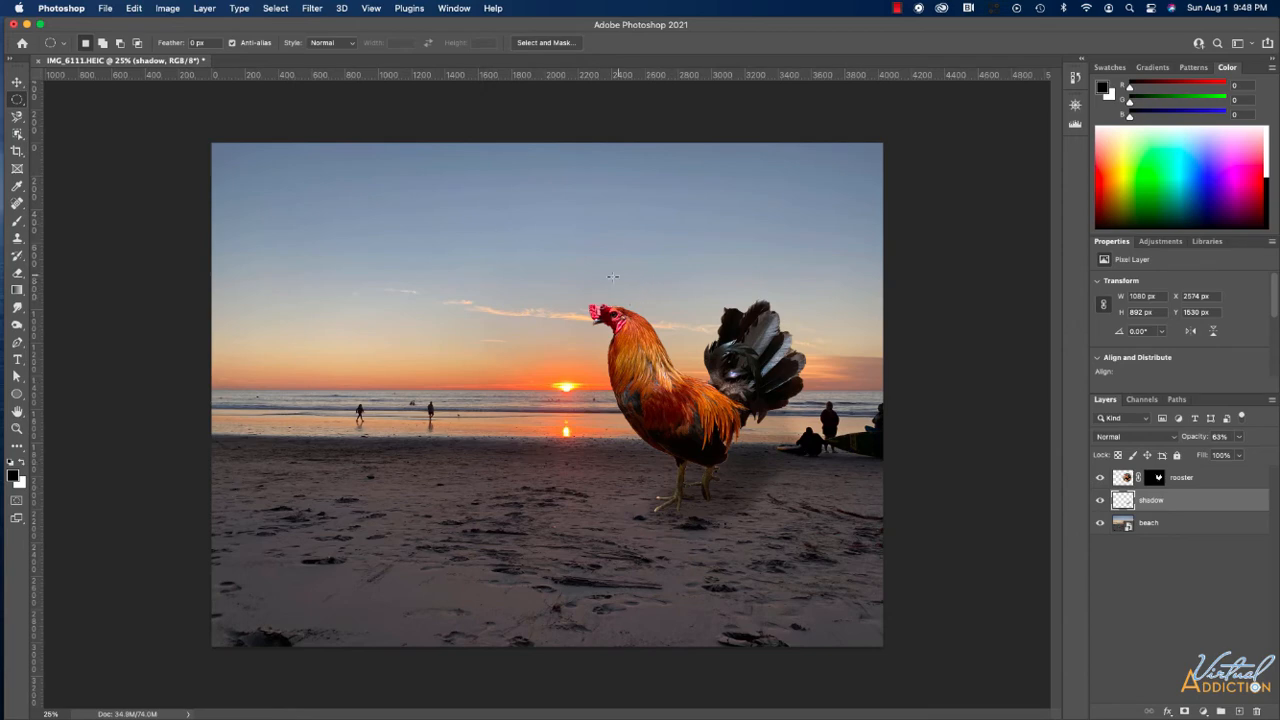
Add the horizontal text "BeachRooster" in the sky above the sea and set its font size to 300 pt.
click(19, 362)
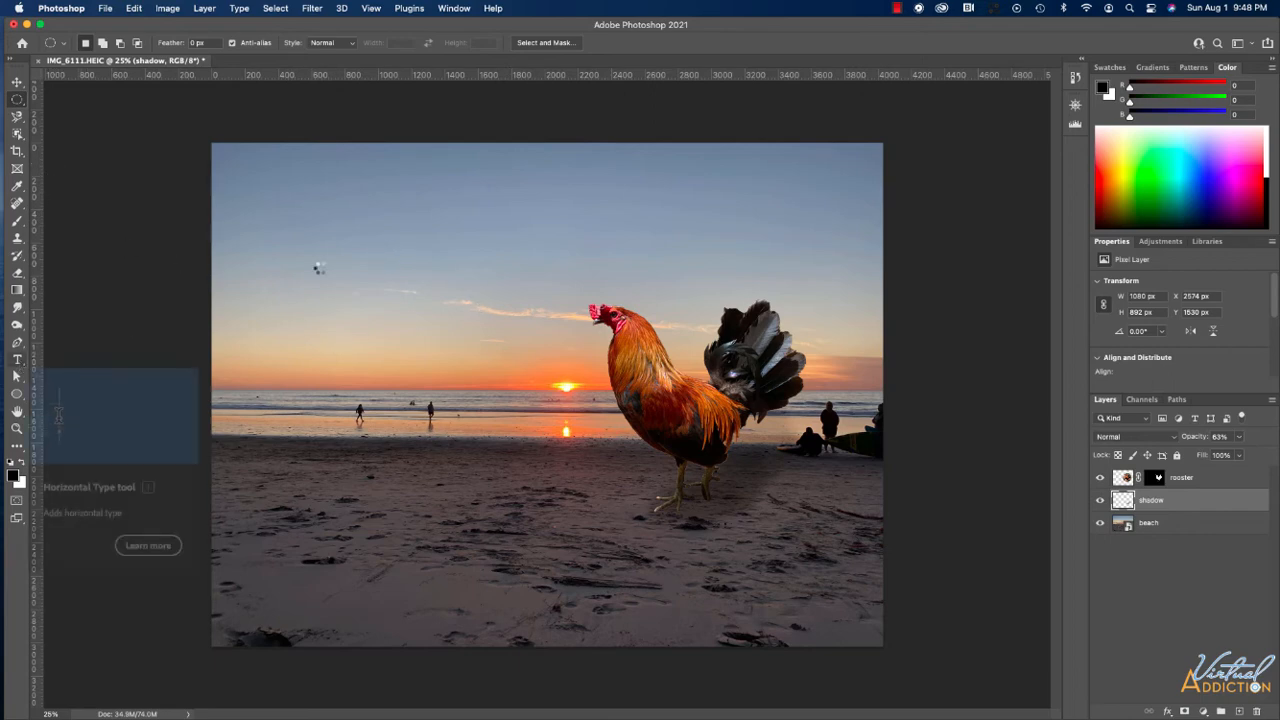
click(321, 214)
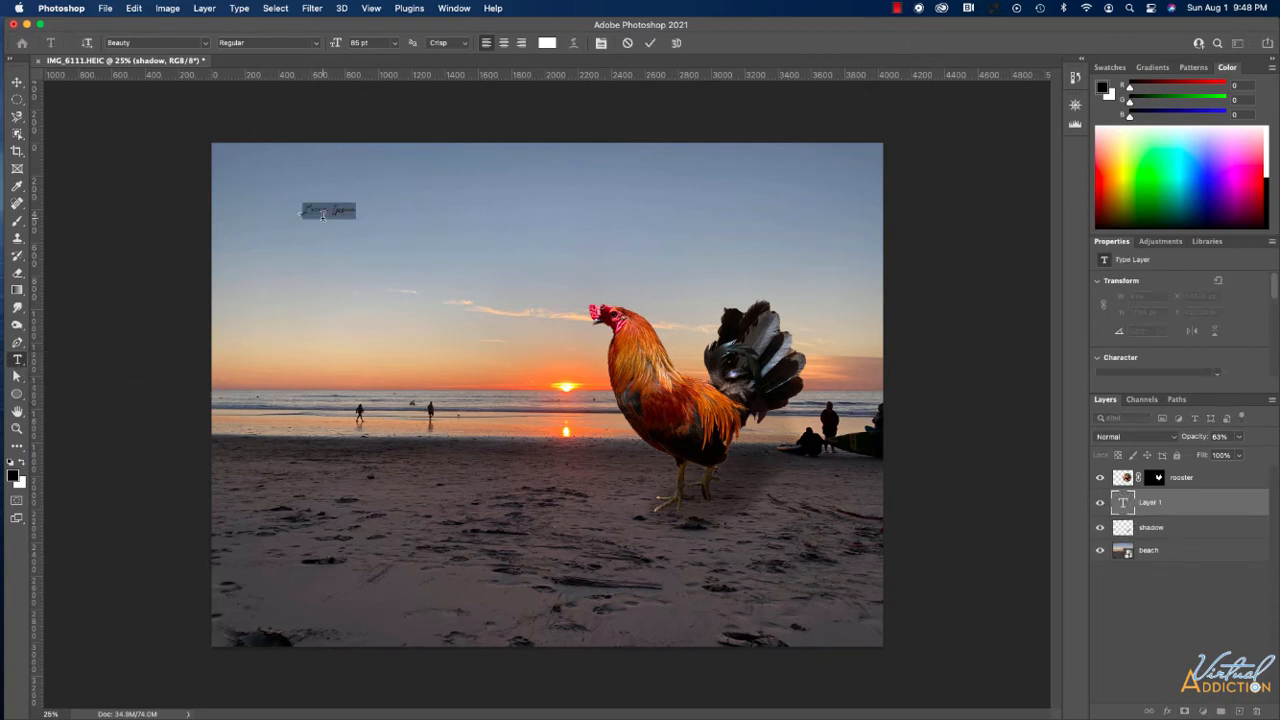
text(Beach Rooster)
drag(303, 209, 408, 206)
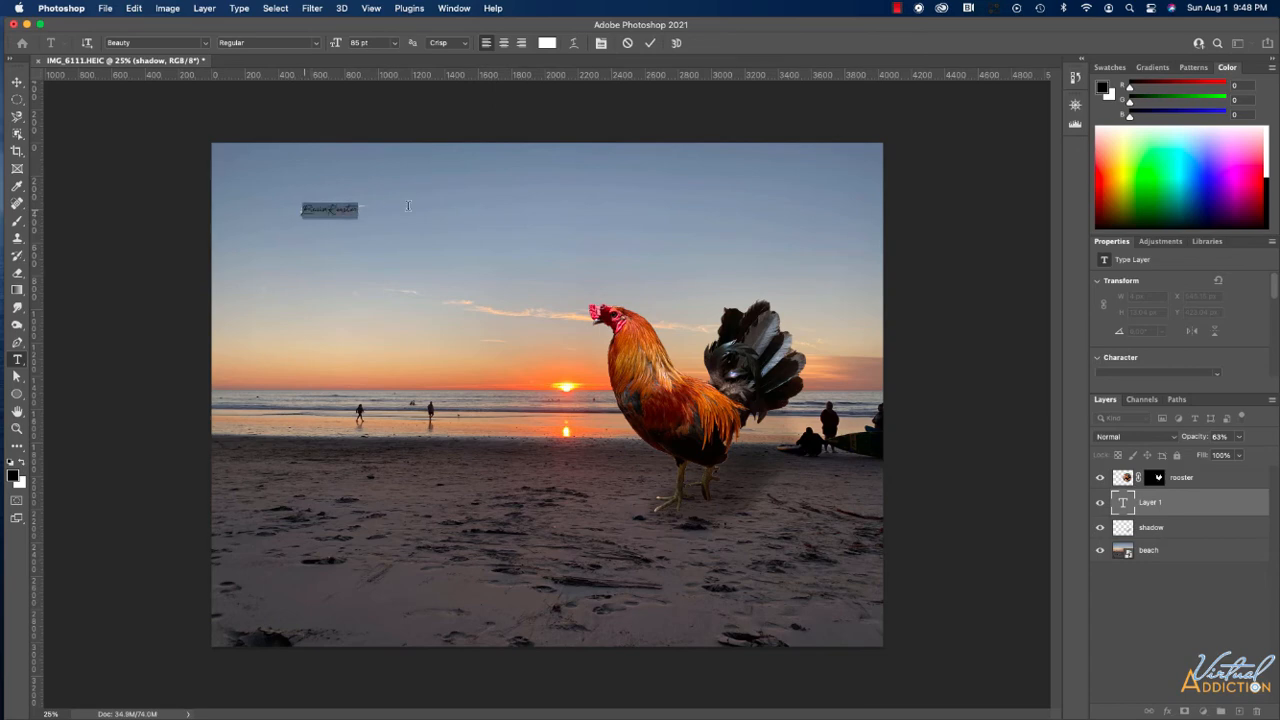
click(395, 43)
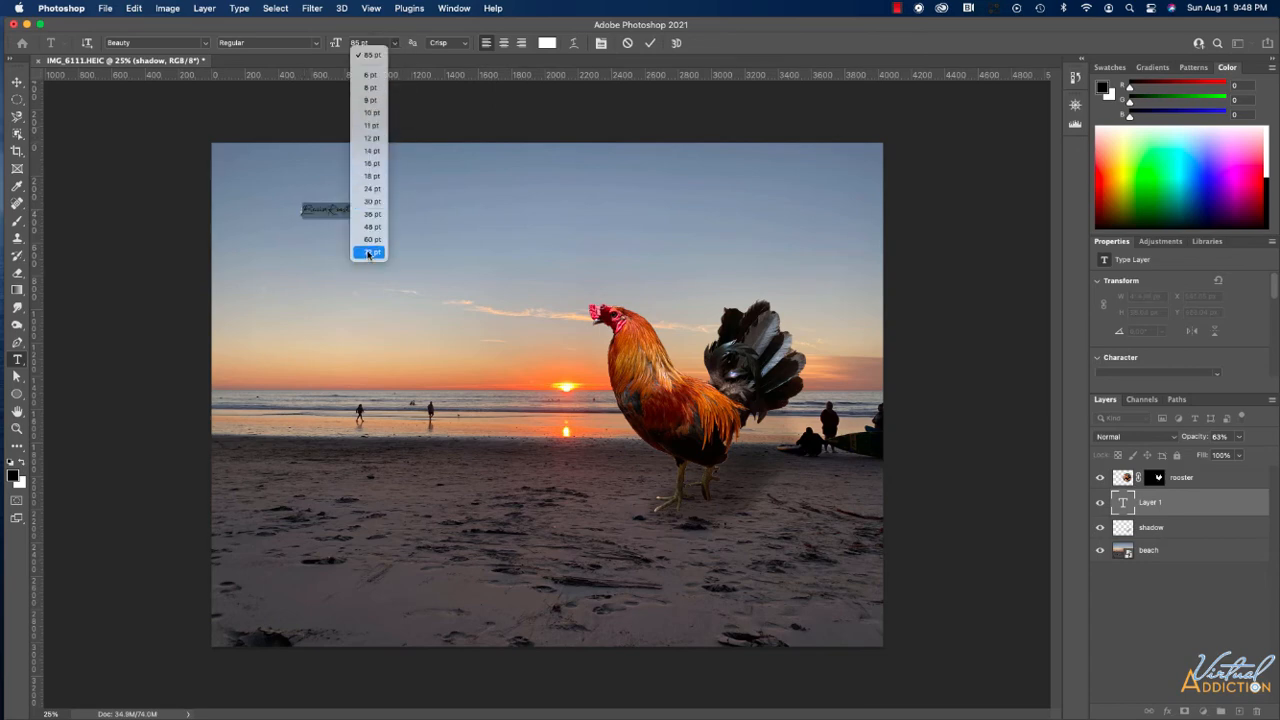
click(370, 54)
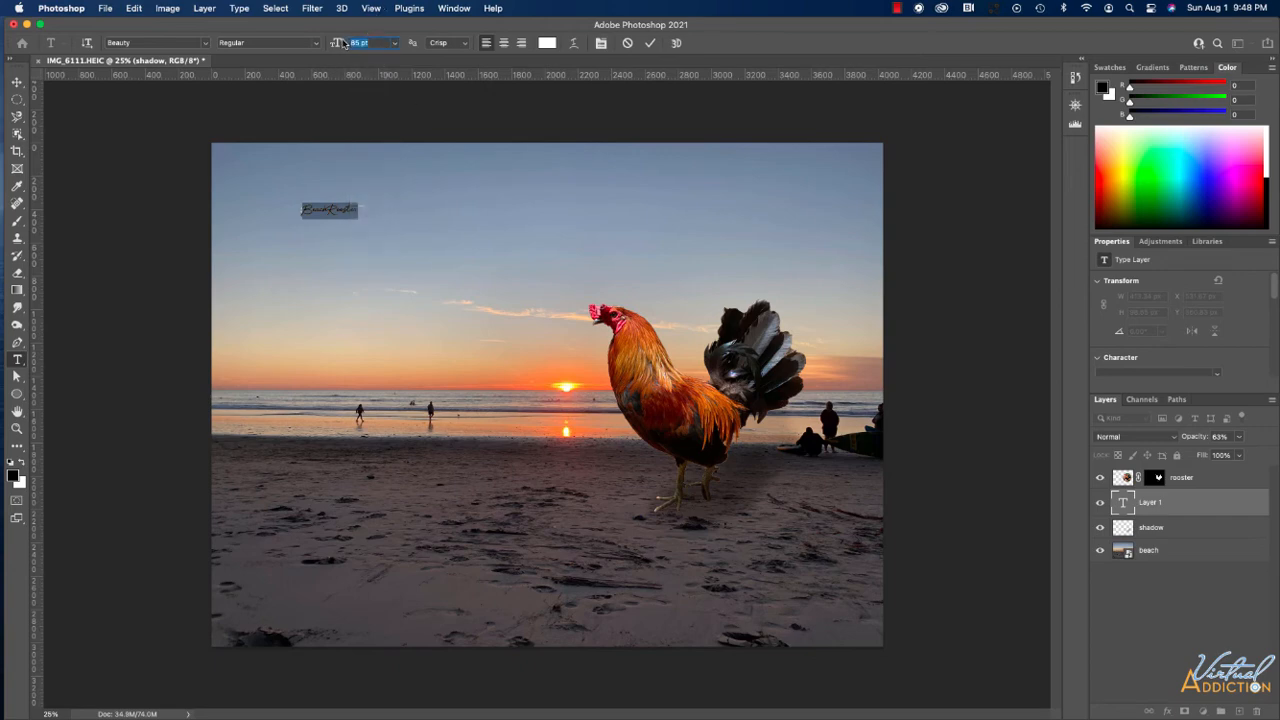
text(300)
key(Return)
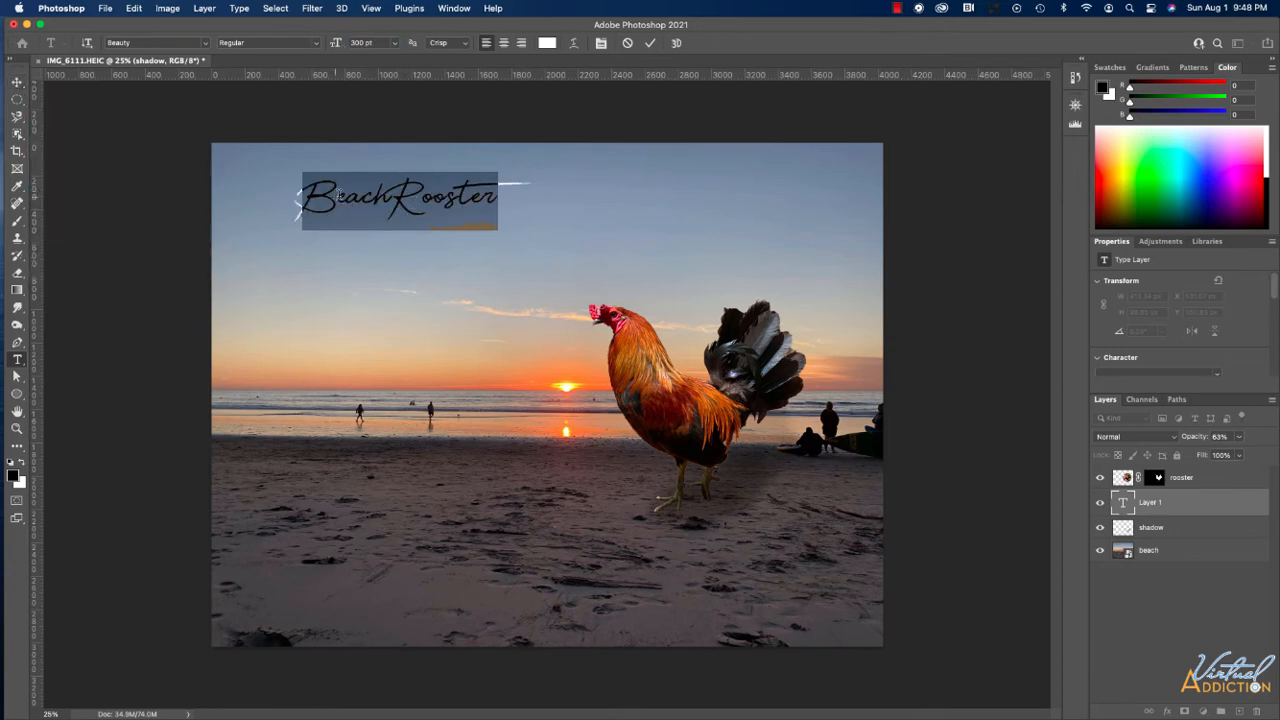
Change the title's font to Advertising Script Bold and correct its wording to "Beach Rooster" with a space and capital R.
click(208, 45)
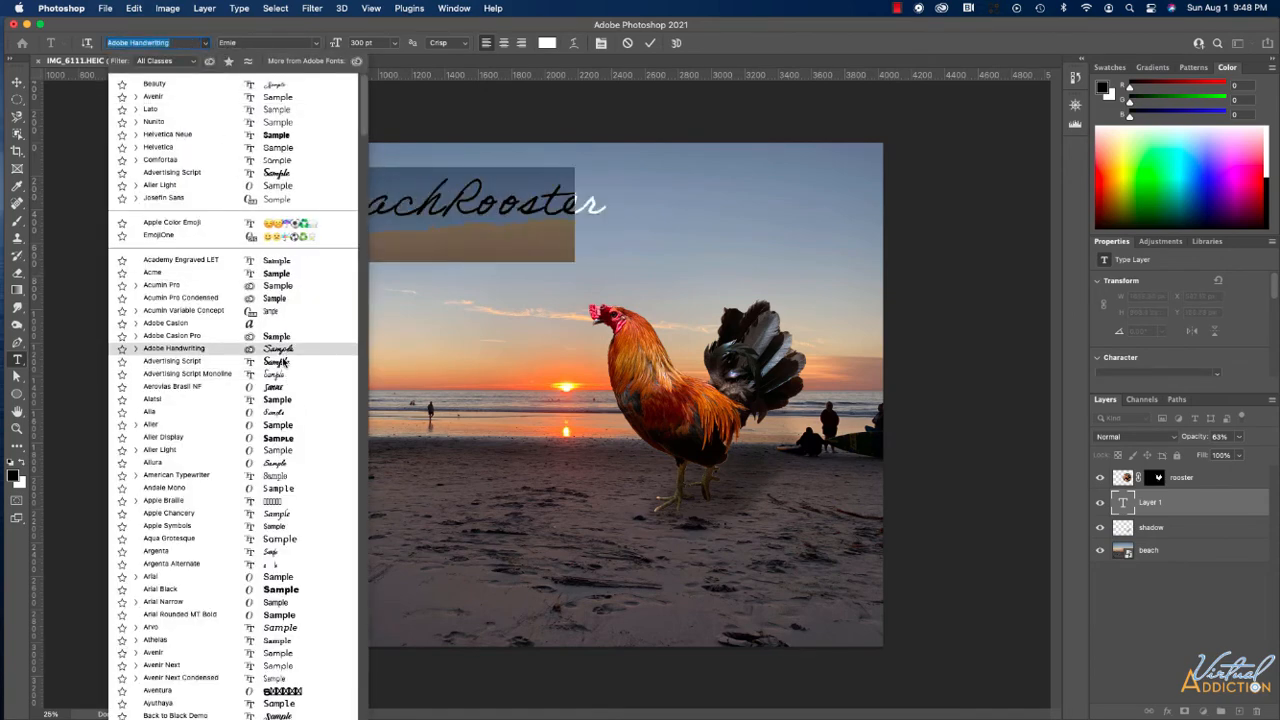
click(284, 362)
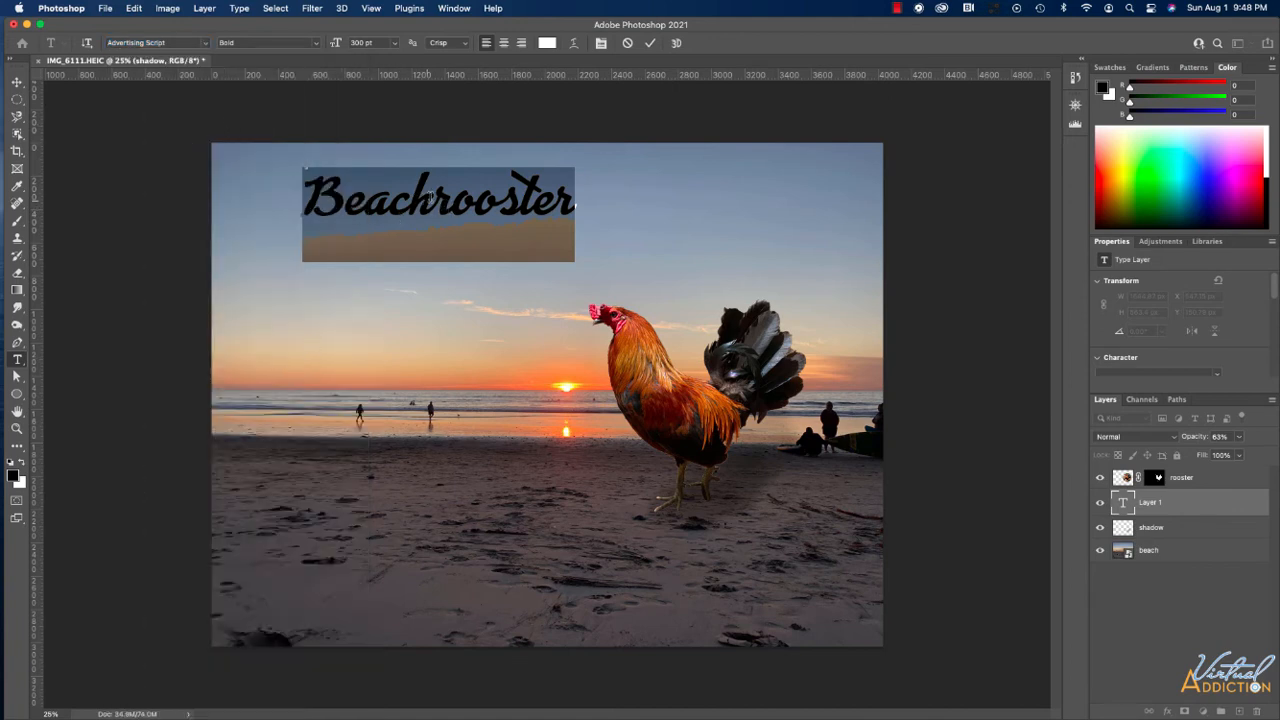
click(431, 198)
text(R)
key(Delete)
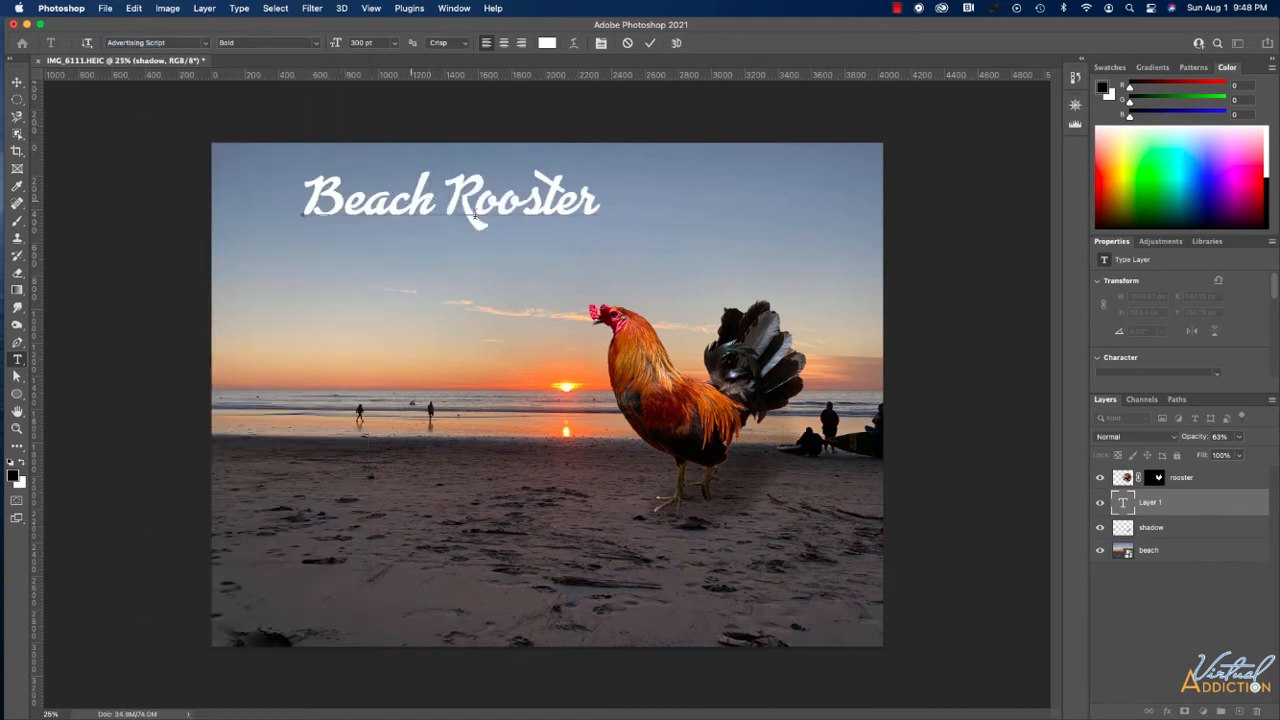
Move the "Beach Rooster" title closer to the upper-left corner of the image.
click(17, 81)
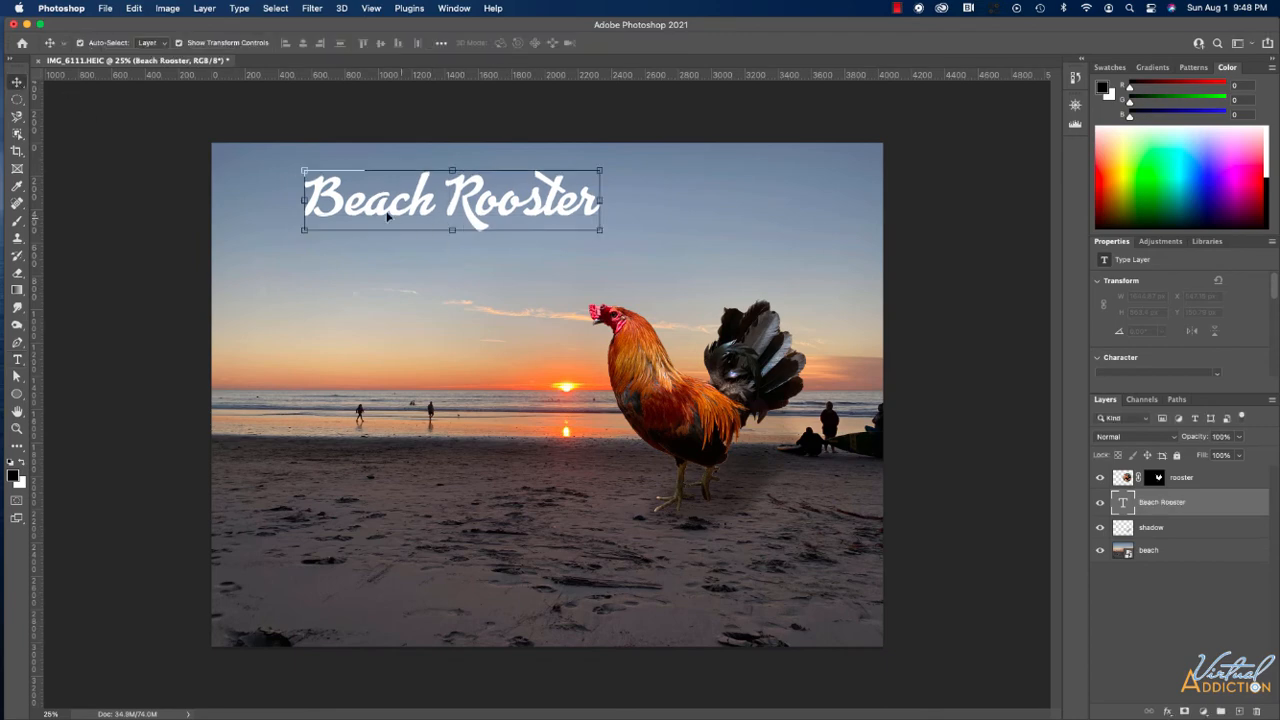
drag(388, 216, 325, 214)
key(m)
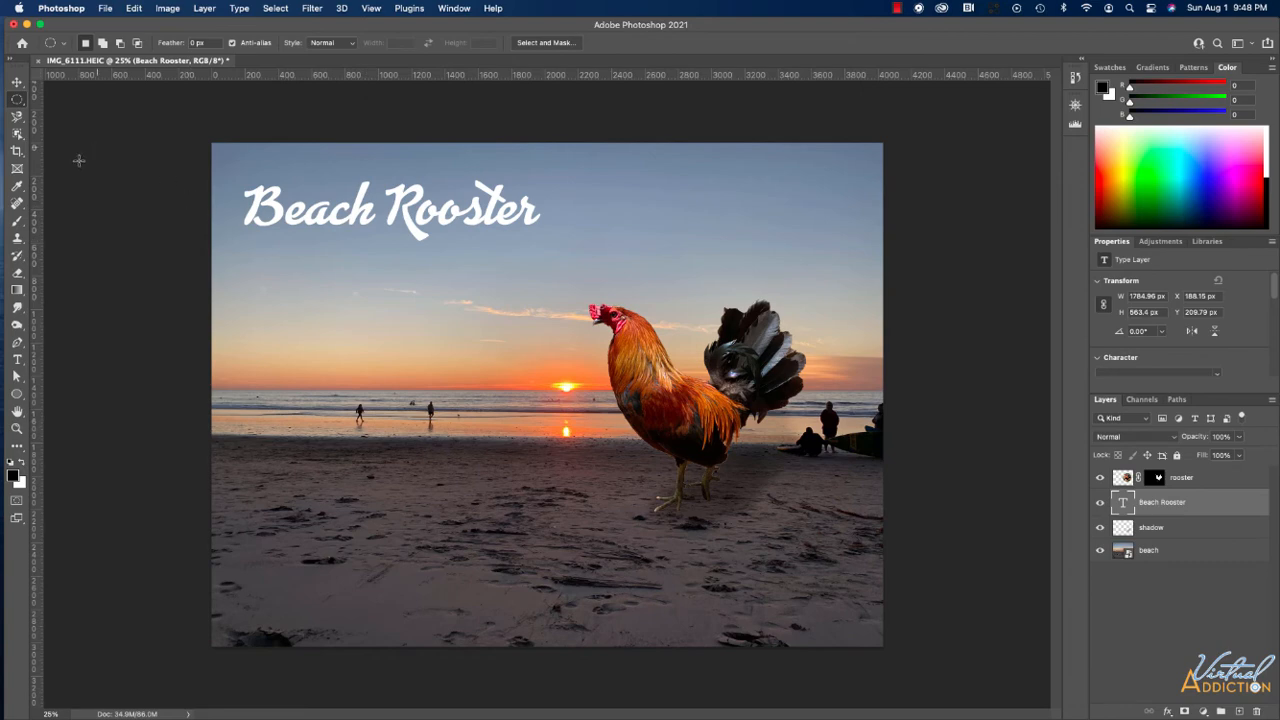
Recolour the whole "Beach Rooster" title with the pinkish red #e65367 sampled from the rooster's comb.
click(17, 359)
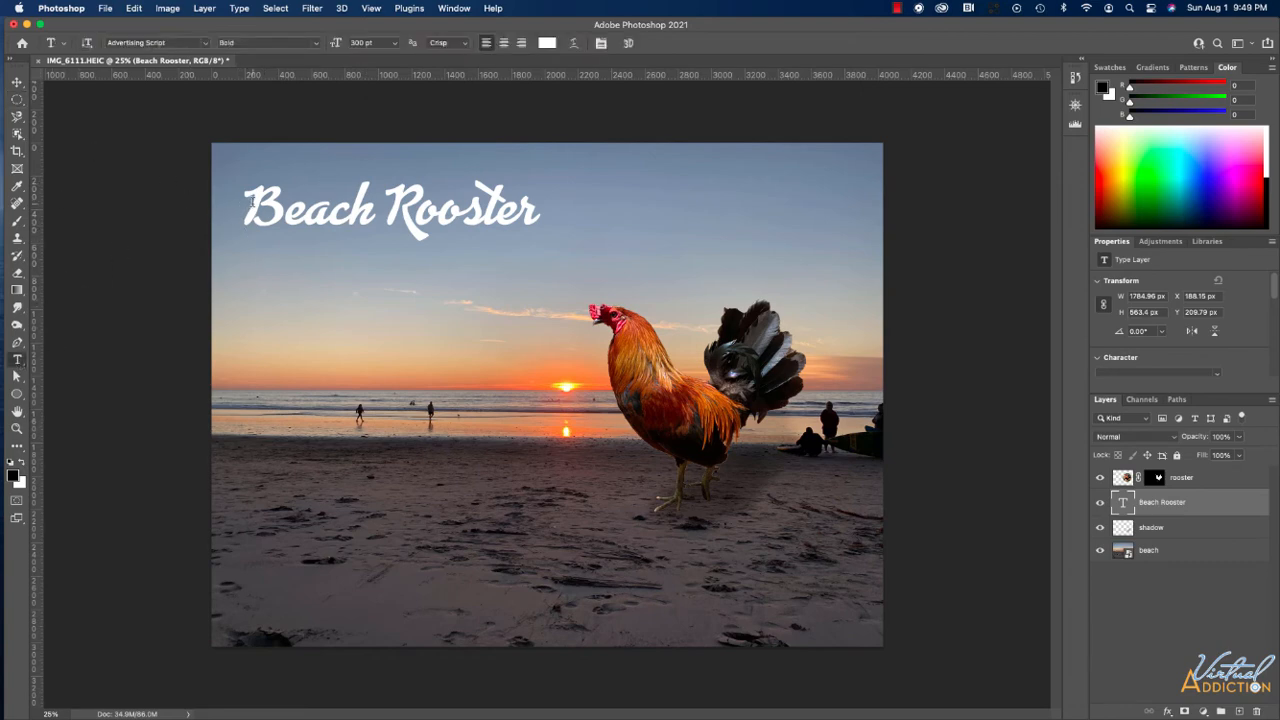
drag(250, 200, 553, 196)
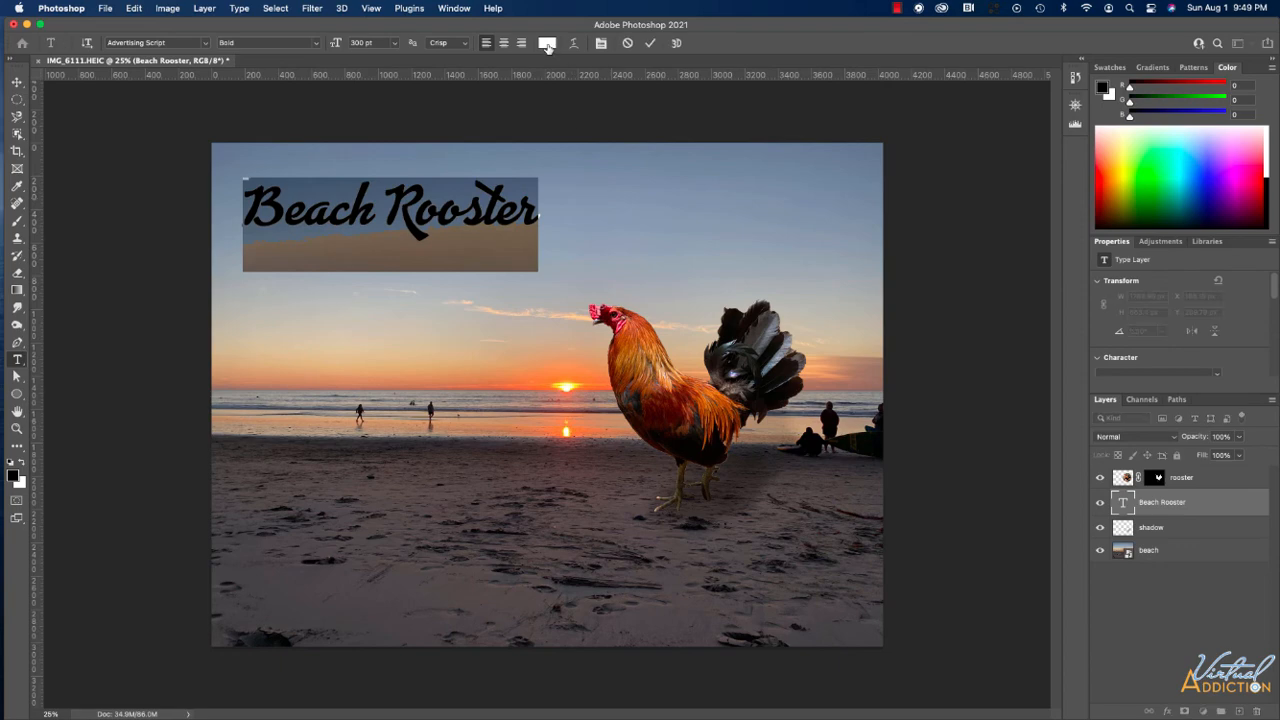
click(547, 44)
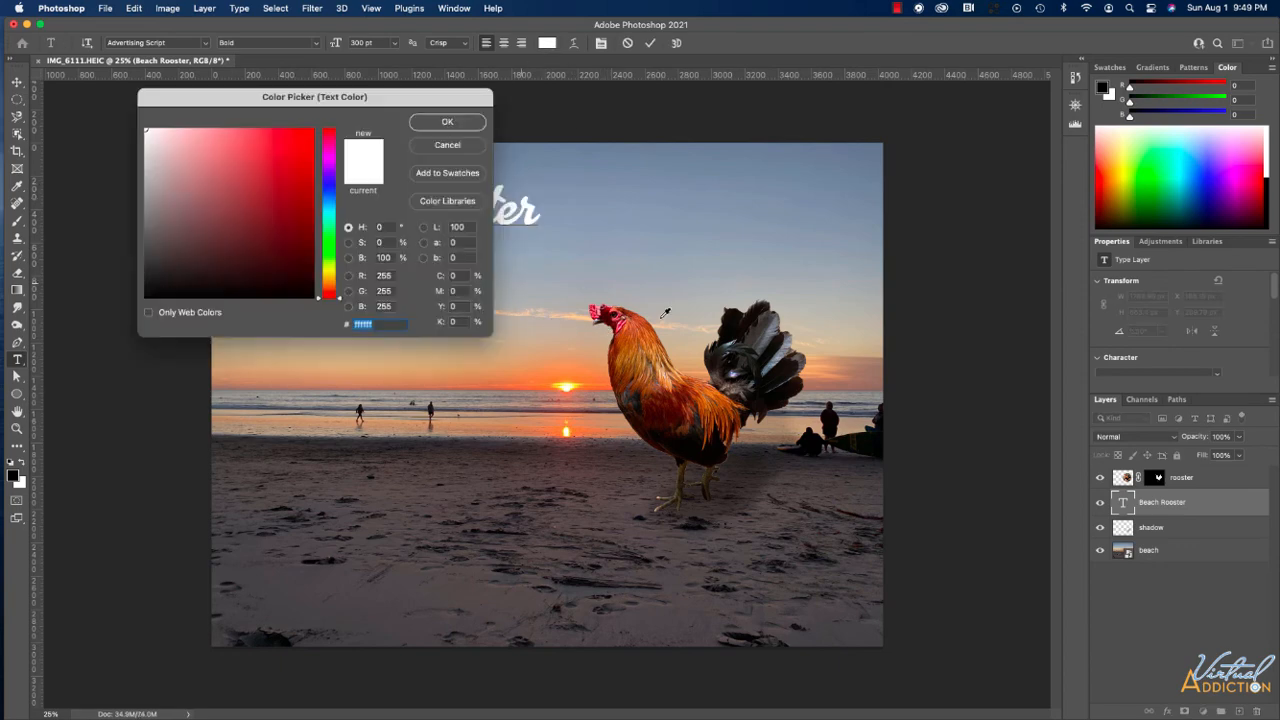
click(598, 312)
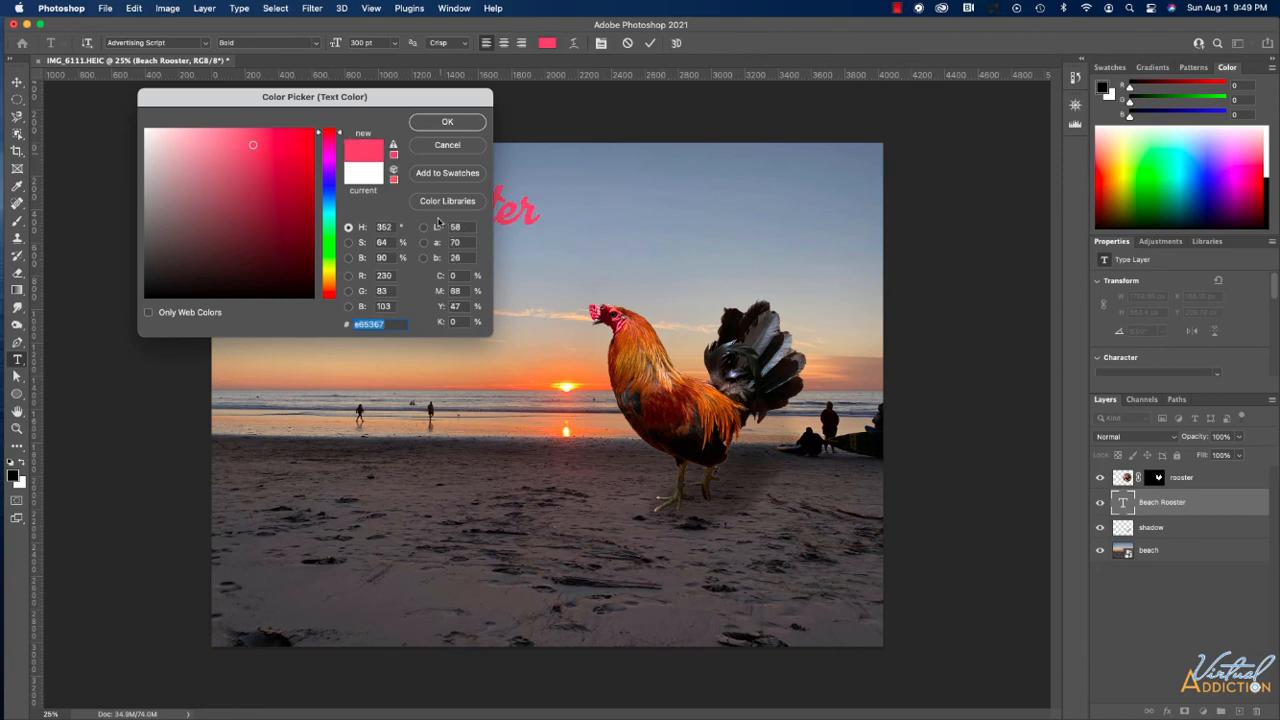
click(448, 122)
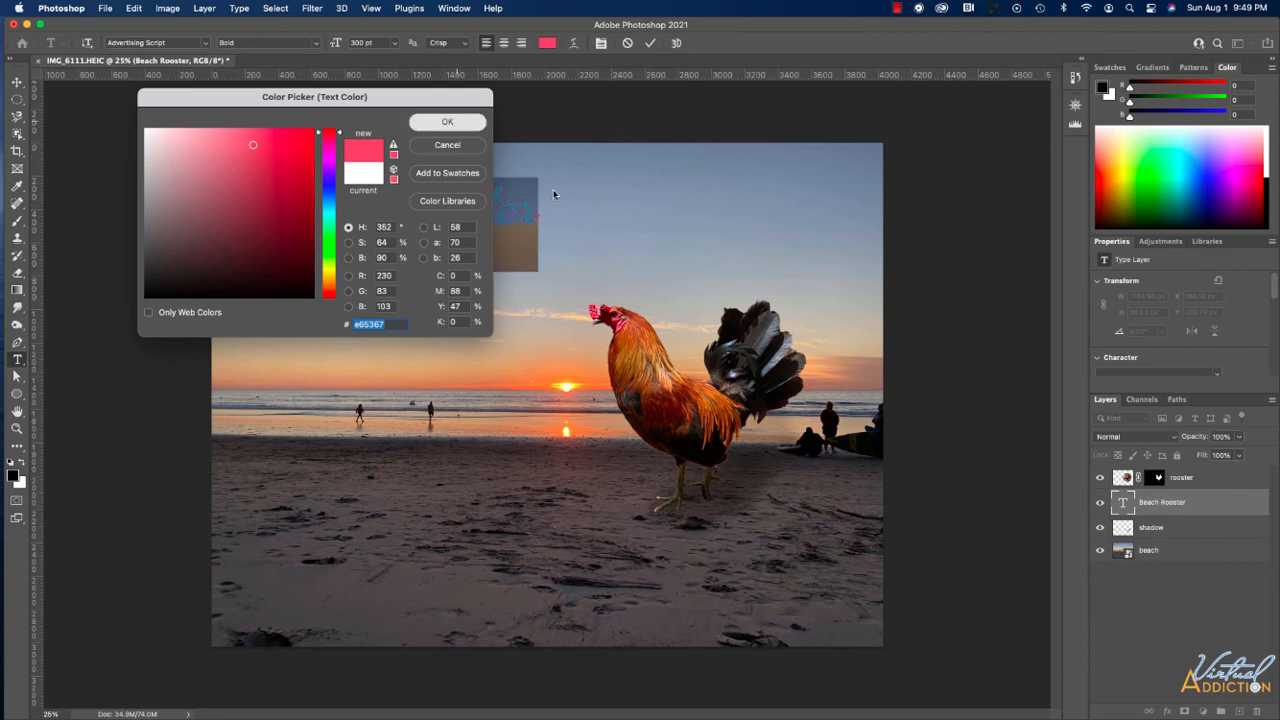
click(463, 207)
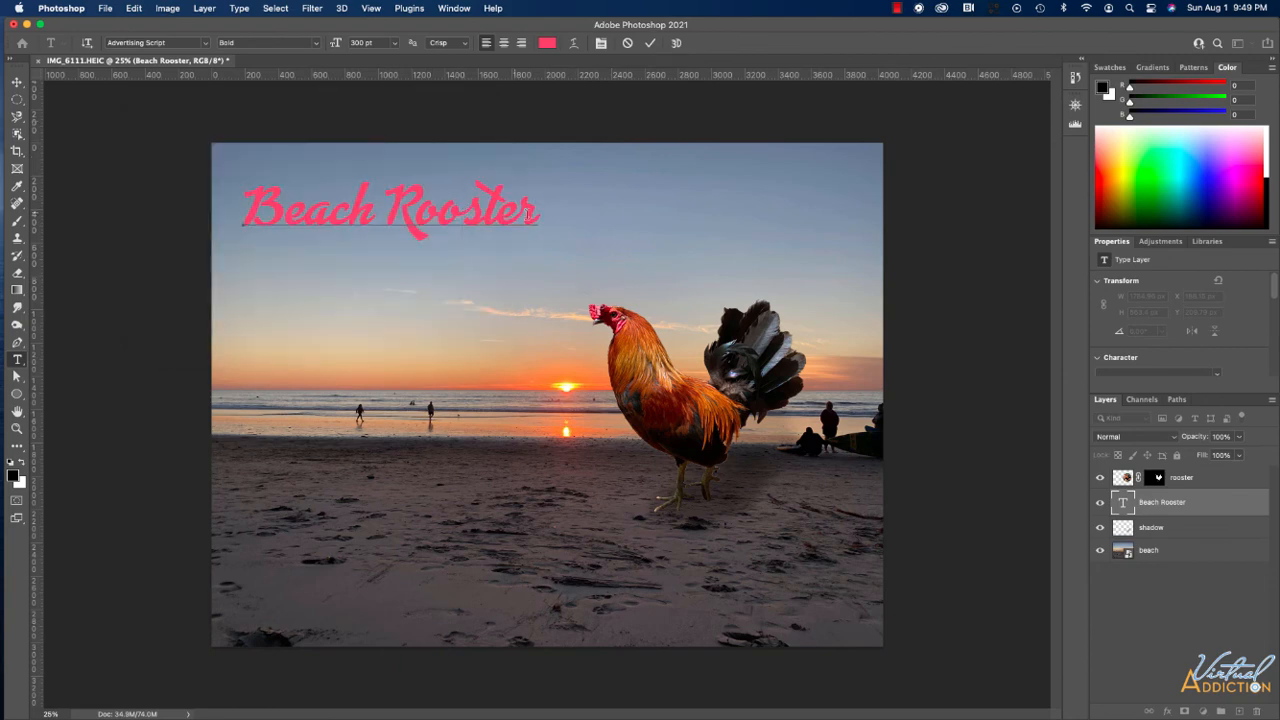